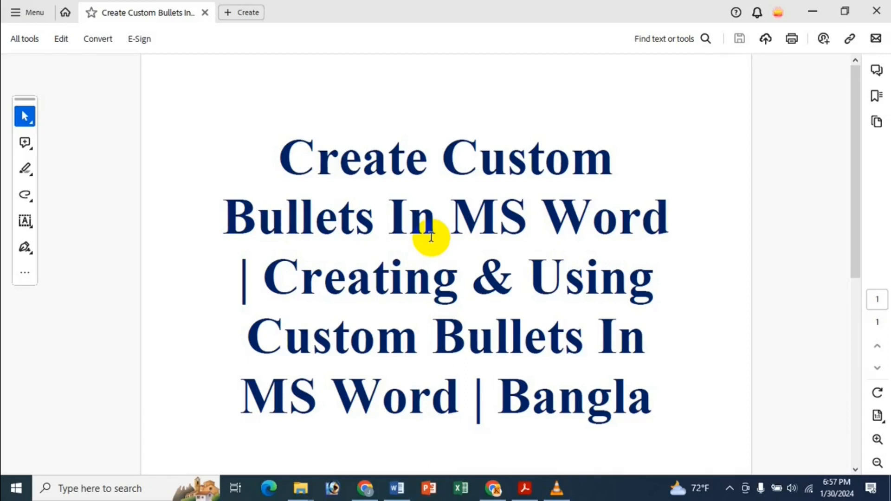
Step: Minimise the Acrobat PDF window to reveal the blank Word document
click(813, 10)
scroll(292, 152, up, 2)
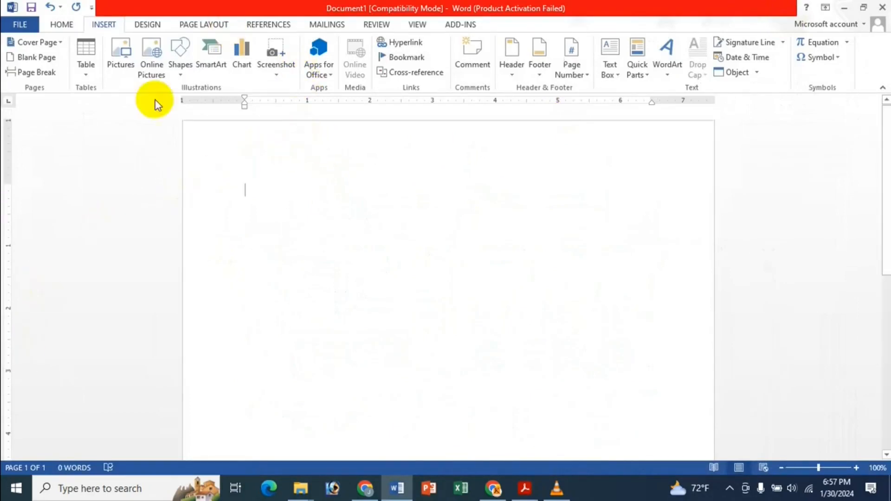
Step: Start a filled-dot bulleted list from the Home tab's Bullets dropdown
click(58, 26)
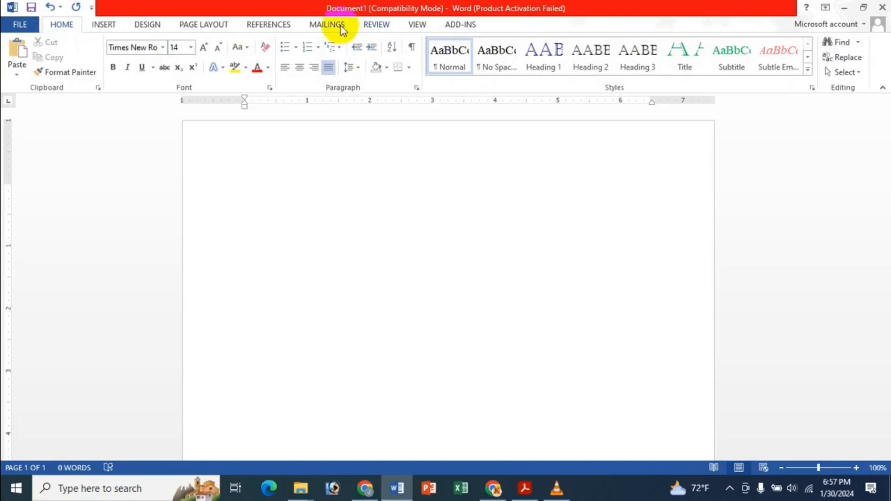
click(298, 47)
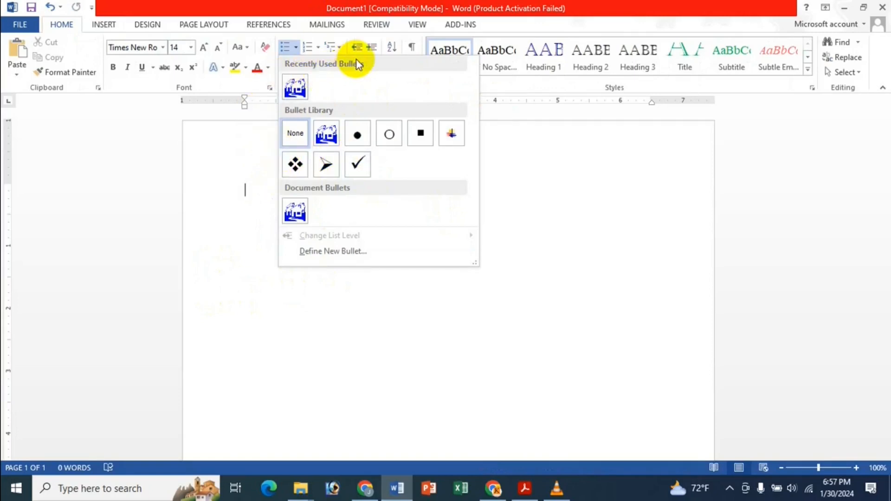
click(358, 136)
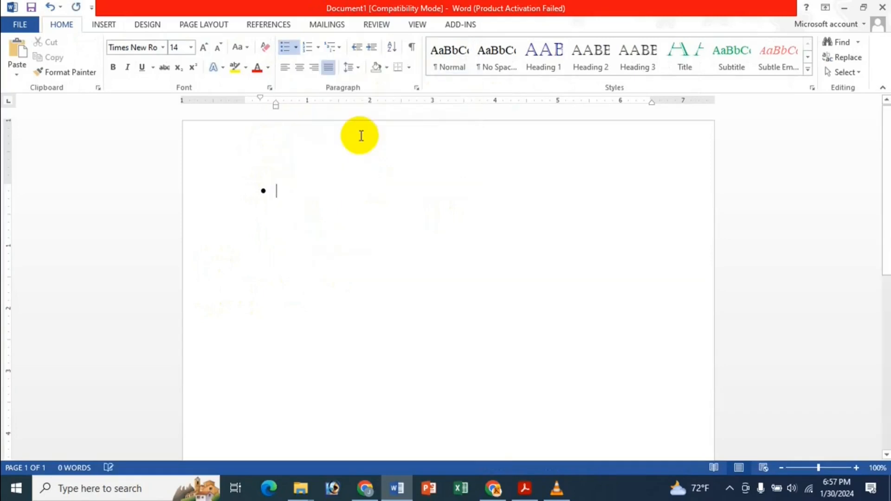
Step: Type four sample bullet lines, then select all and delete them
text(gfgfg)
key(Return)
text(df gdfg)
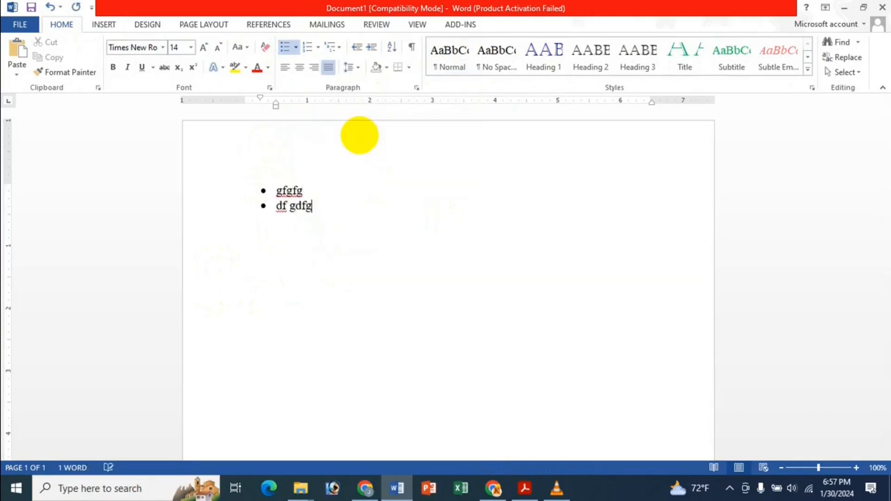
key(Return)
text(dfgfdgfdgdf g fdgd)
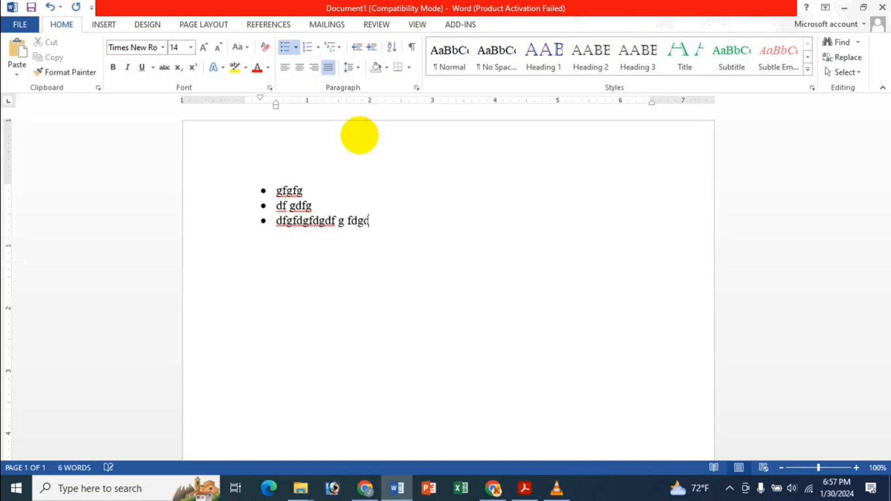
key(Return)
text(dfg d g)
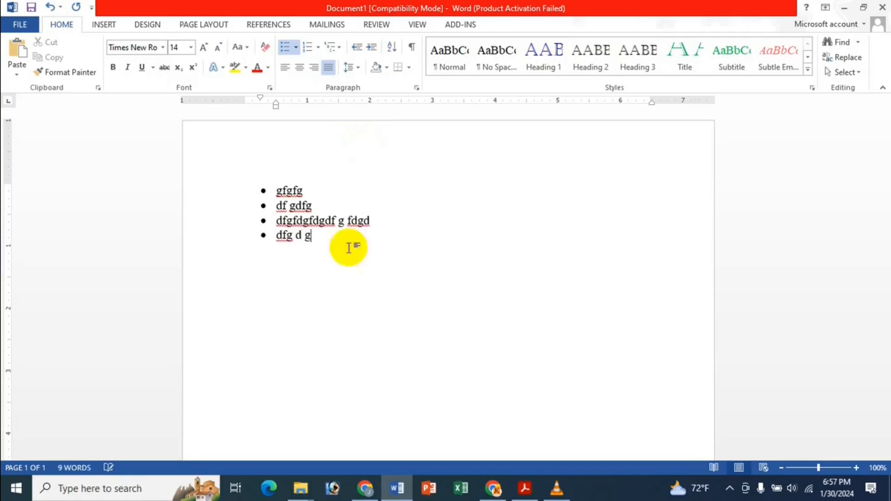
key(ctrl+a)
key(Delete)
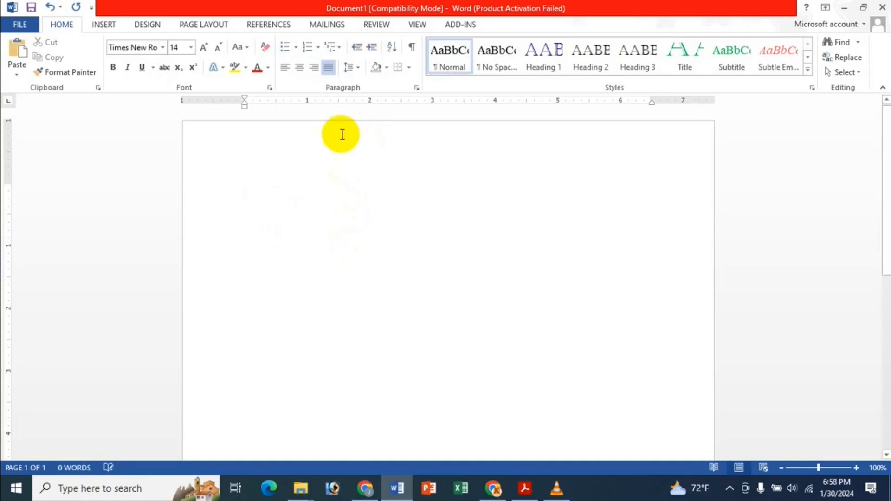
Step: Type three short test lines of text
text(Nusat)
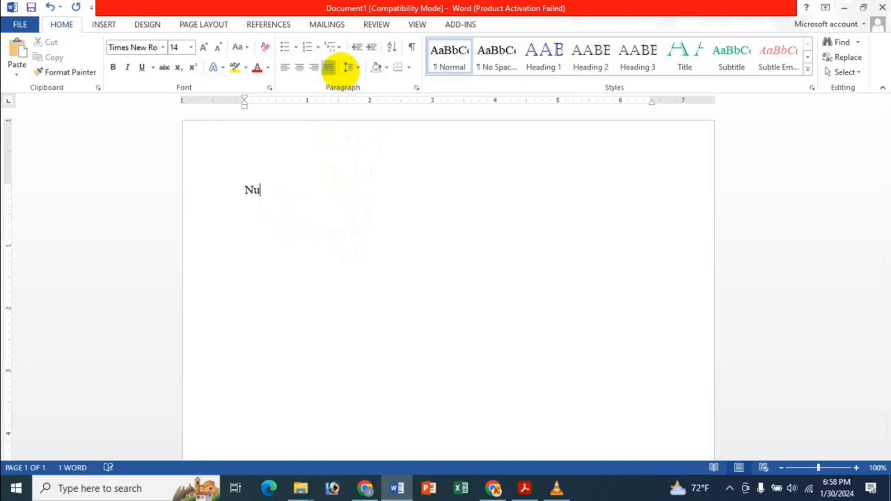
key(Return)
text(hg)
key(Return)
text(hfgh)
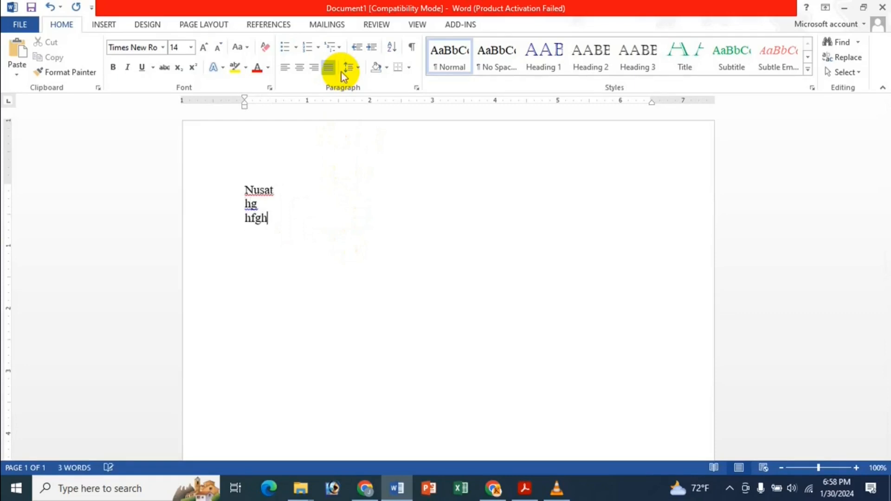
Step: Select and delete all the test lines, then reopen the Bullets dropdown
key(ctrl+a)
click(296, 46)
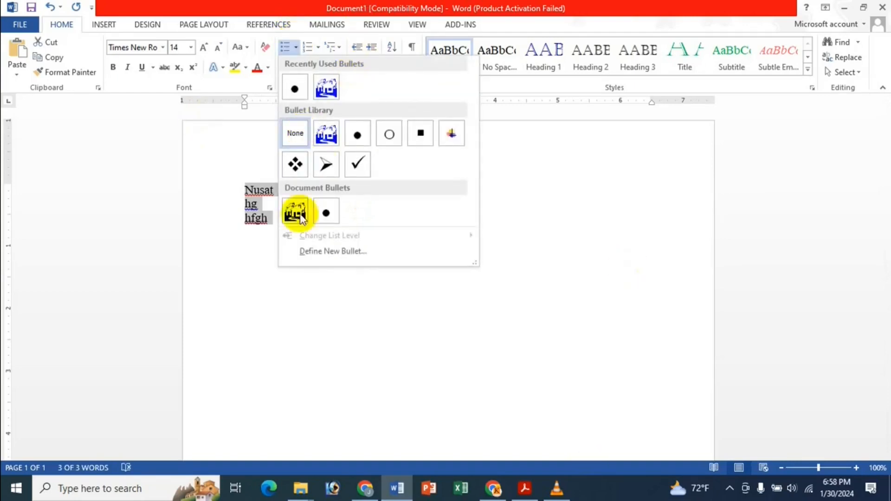
click(235, 266)
key(Delete)
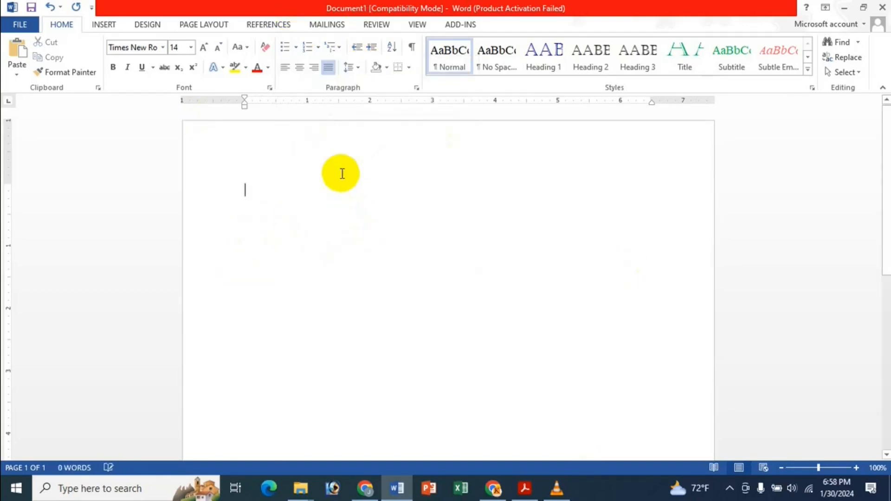
click(296, 47)
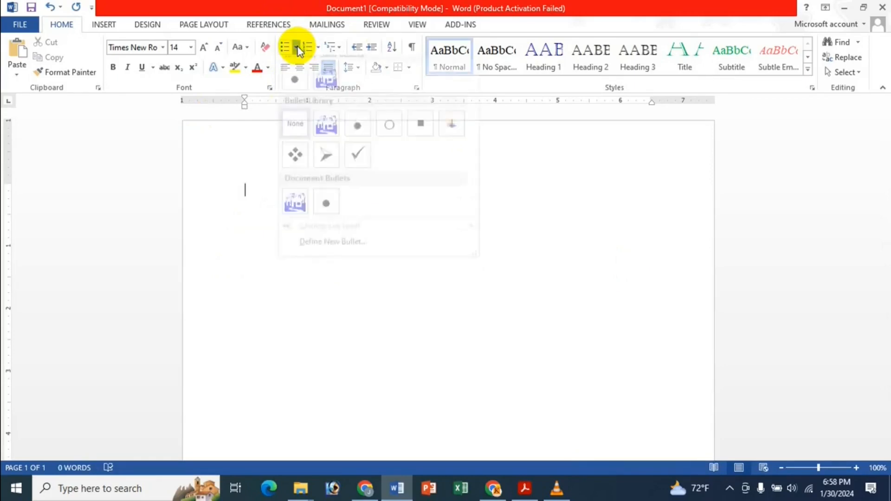
Step: Define a new symbol bullet and set the Symbol dialog's font to Webdings
click(341, 254)
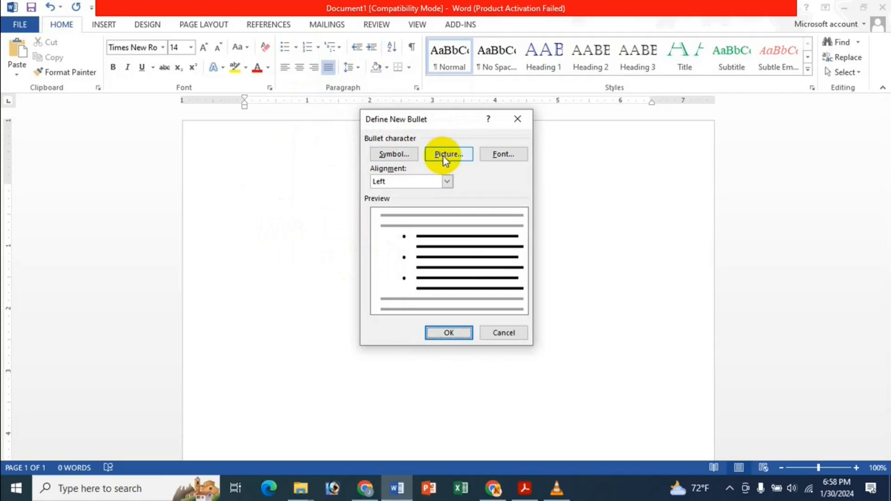
click(389, 155)
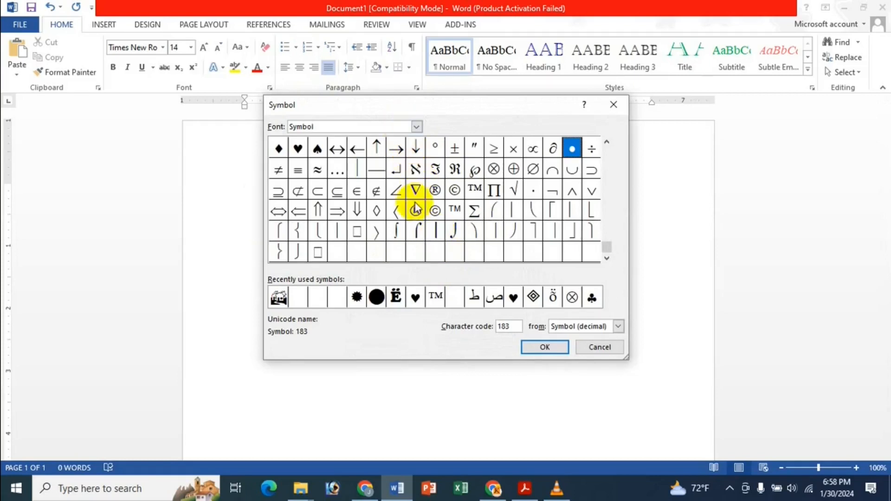
click(395, 190)
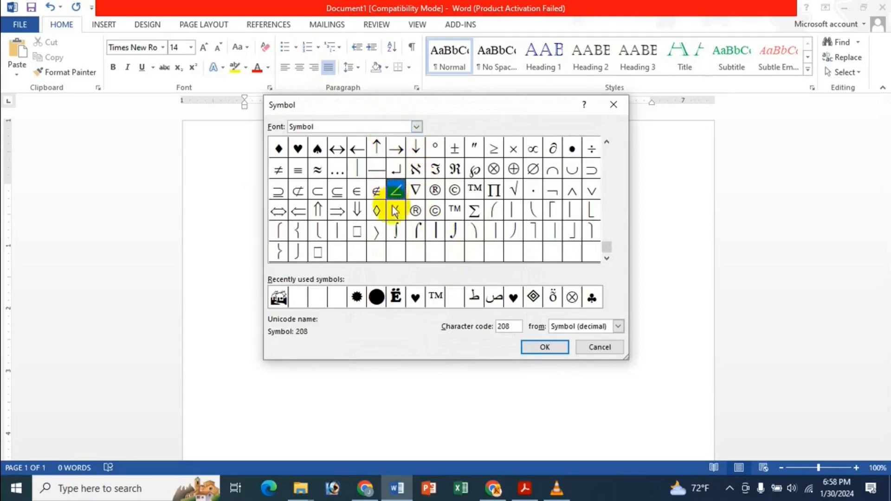
scroll(599, 145, up, 4)
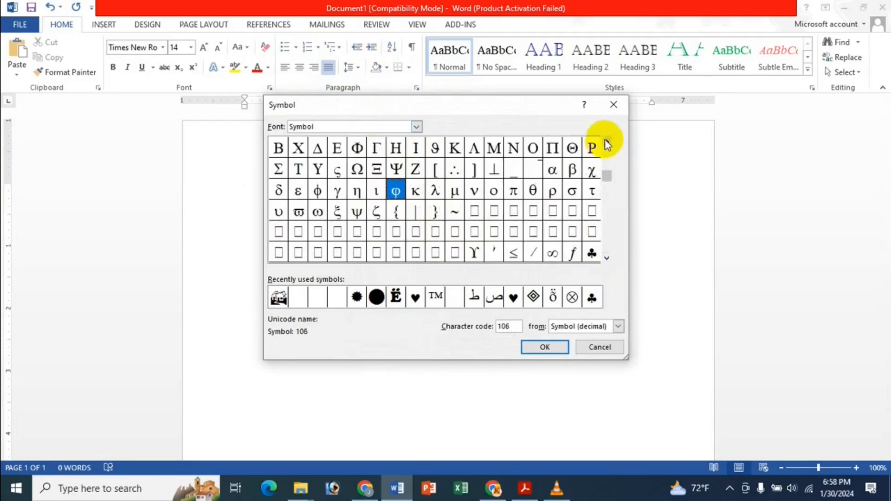
click(358, 124)
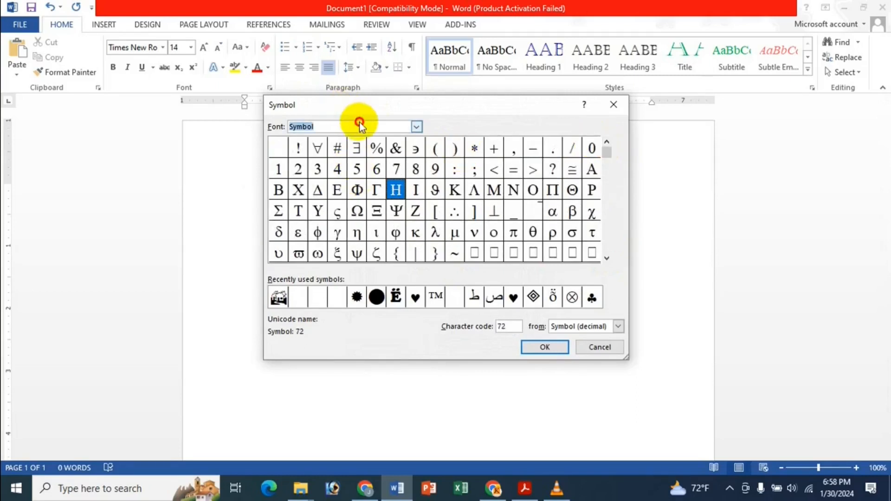
text(Web)
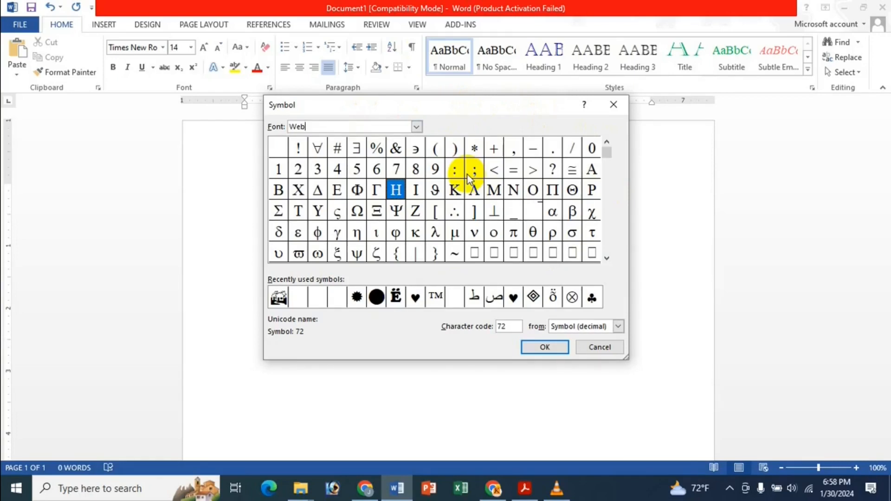
text(dings)
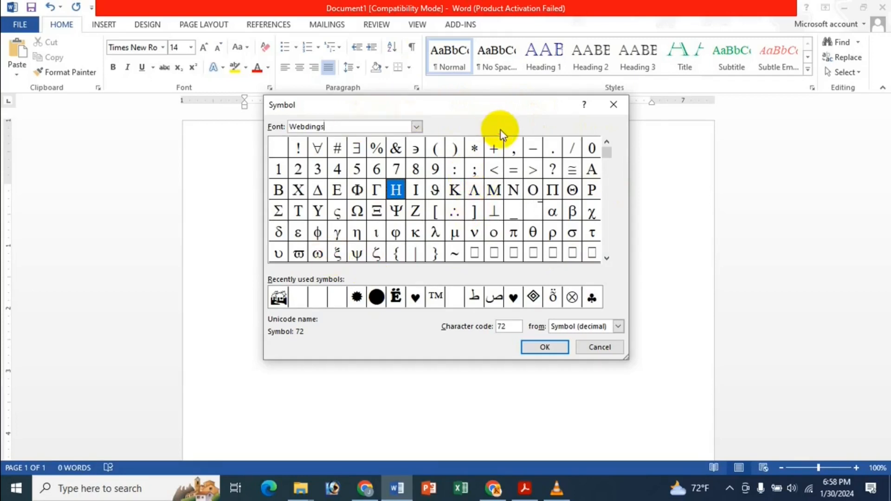
Step: Choose the Webdings symbol with character code 73 as the bullet character
click(435, 190)
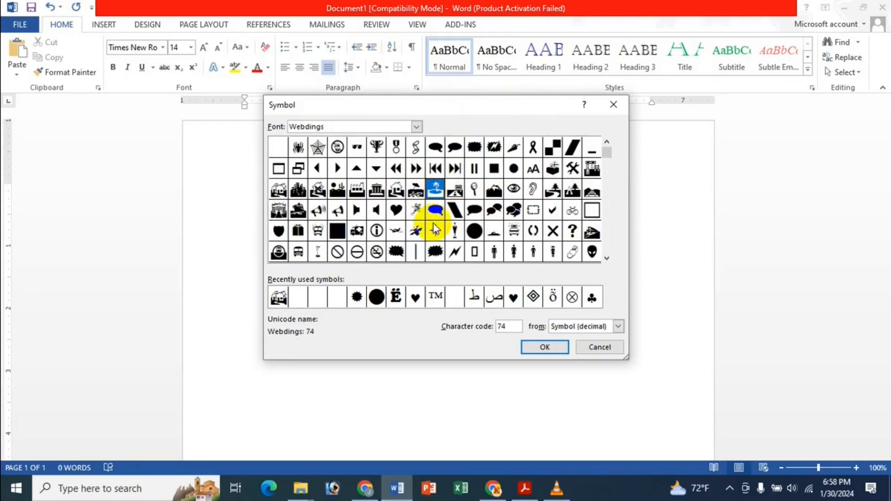
click(318, 208)
click(377, 168)
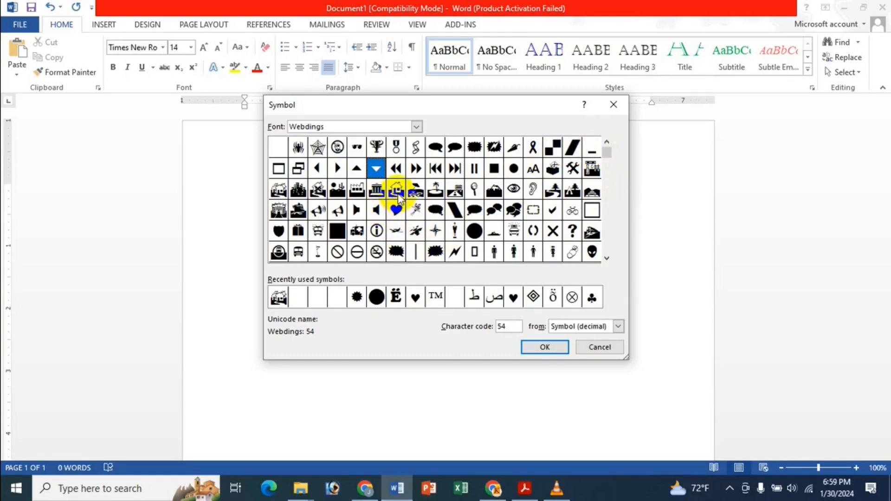
click(416, 190)
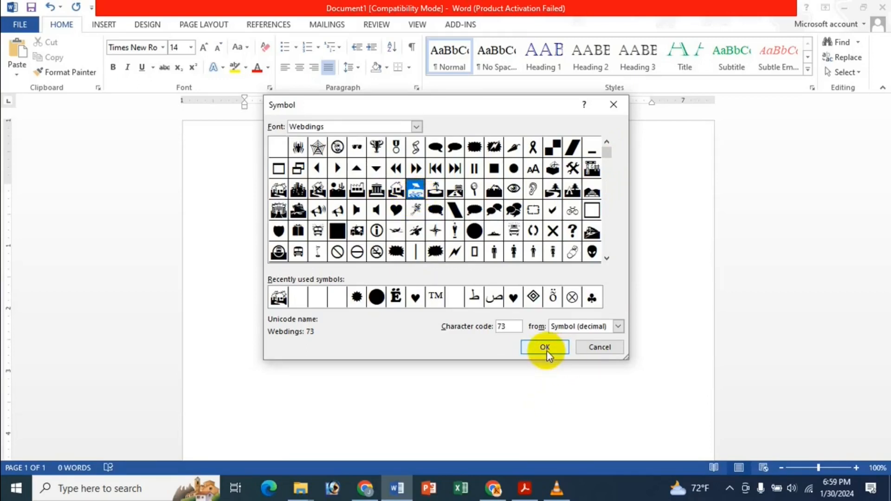
click(416, 126)
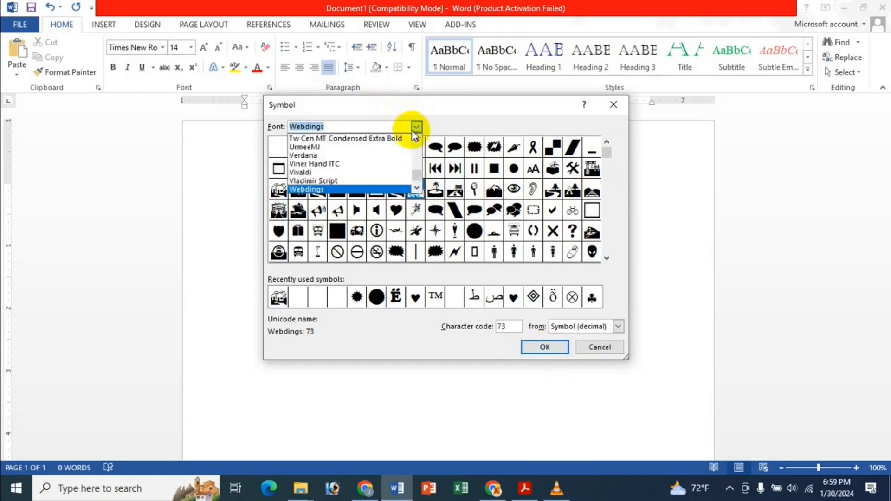
click(477, 113)
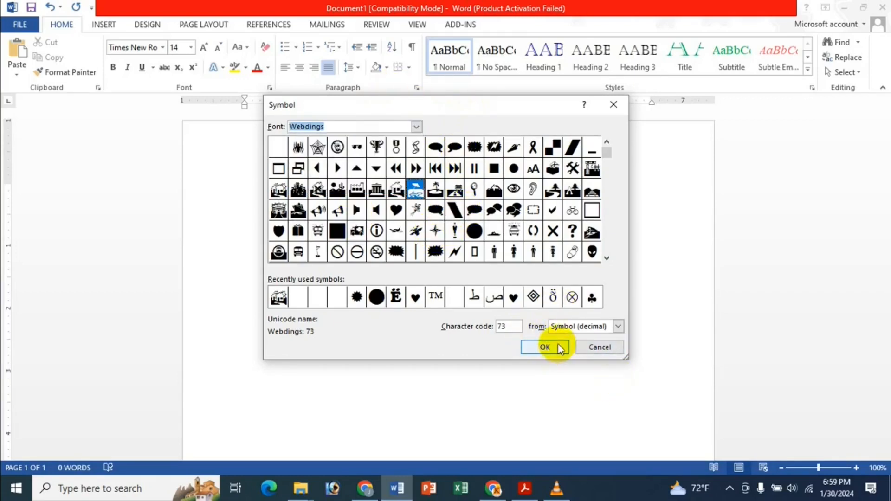
click(545, 347)
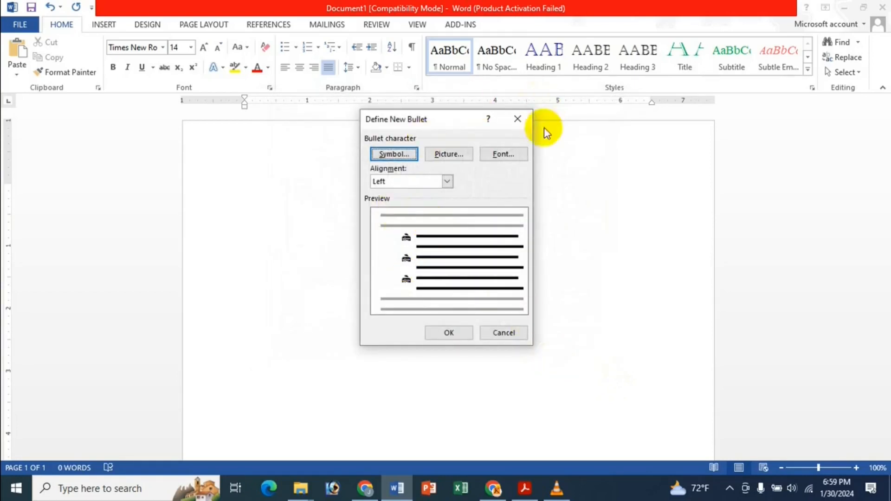
click(516, 151)
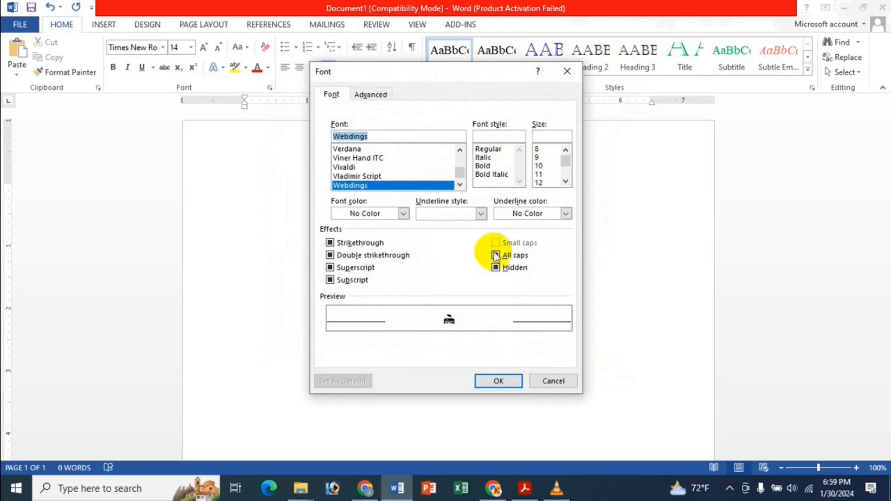
Step: Set the bullet font to 48 pt in Regular style
click(494, 166)
click(488, 149)
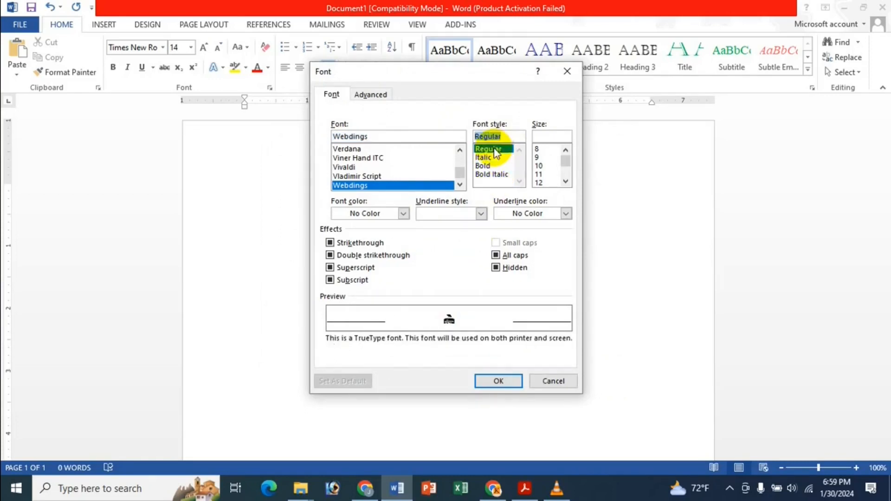
click(565, 183)
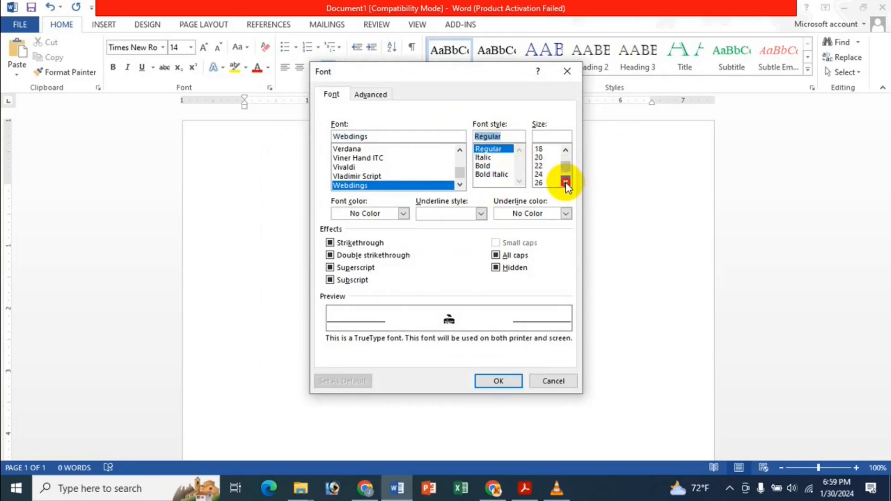
click(548, 137)
text(82)
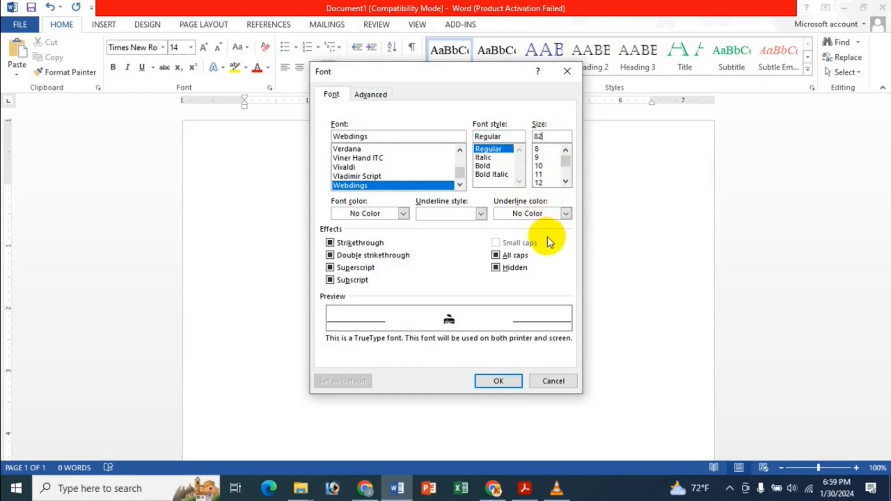
click(481, 214)
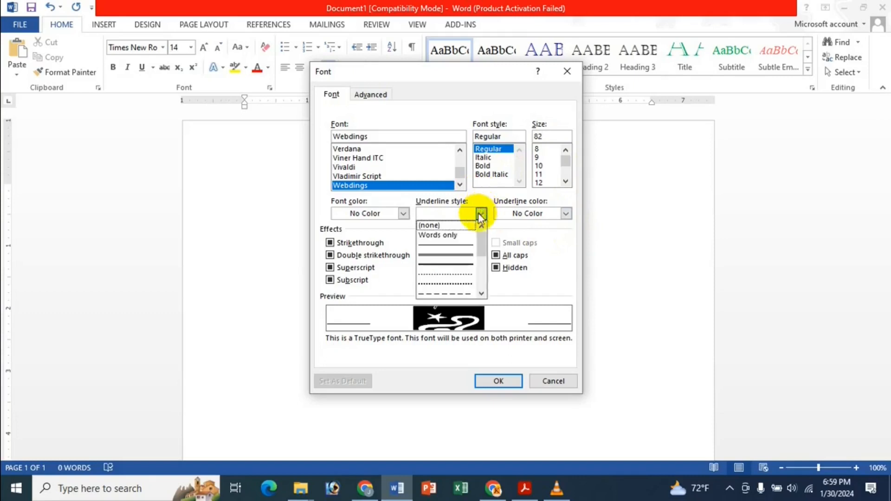
click(442, 284)
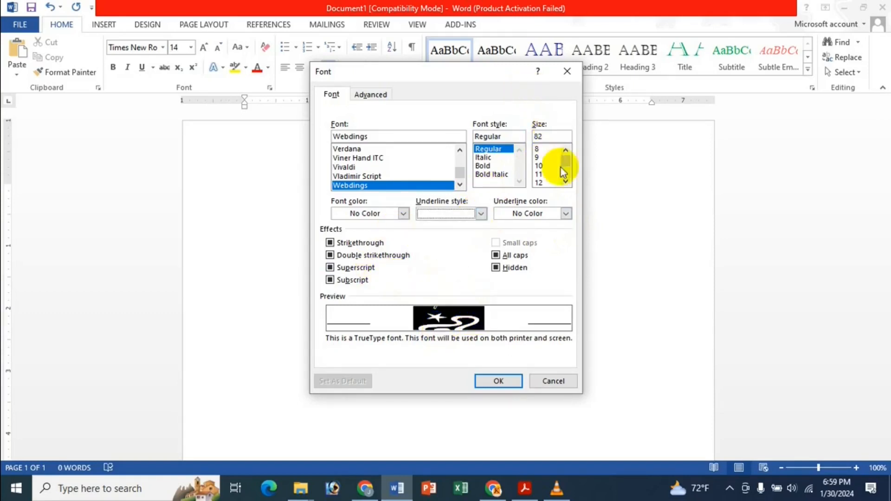
drag(566, 160, 565, 181)
click(543, 183)
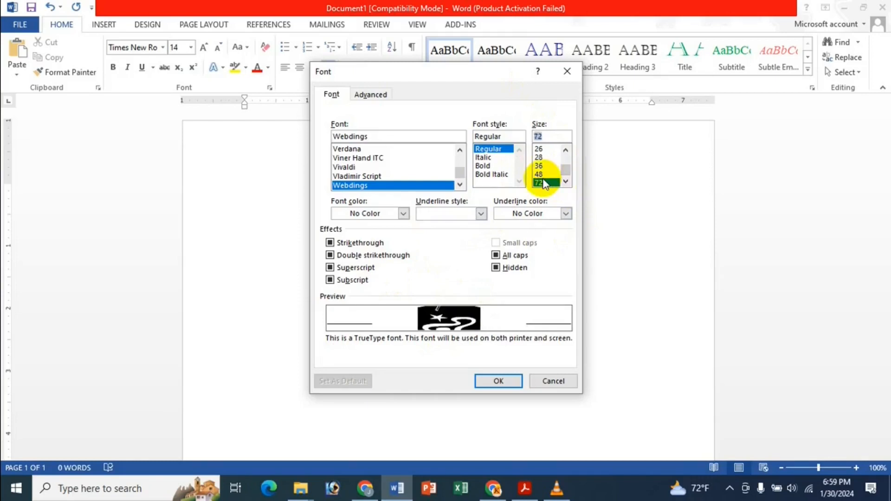
click(540, 174)
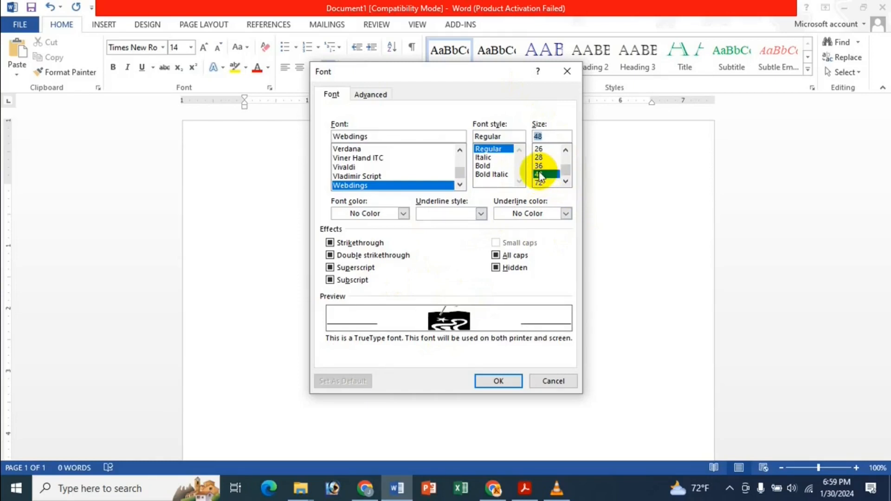
click(485, 166)
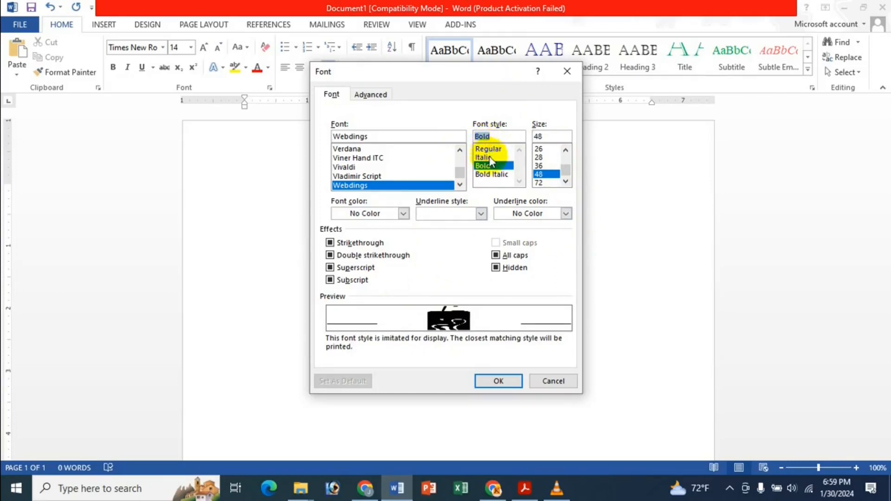
click(487, 158)
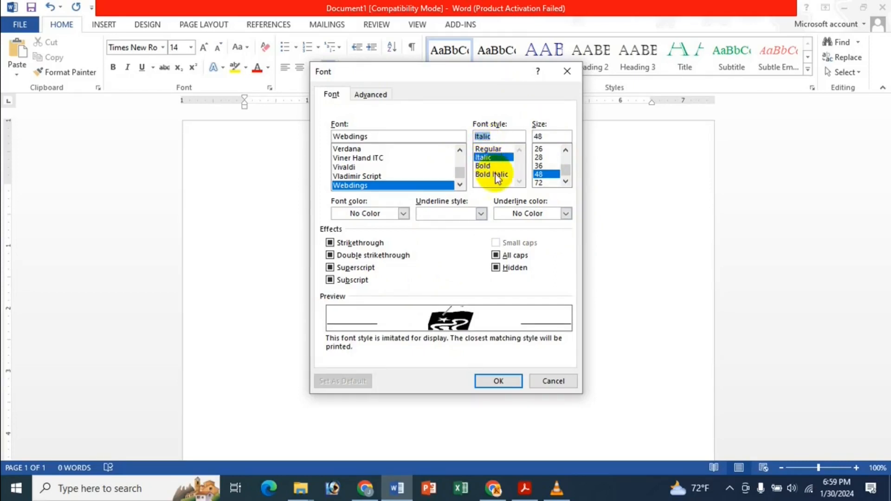
click(492, 175)
click(486, 149)
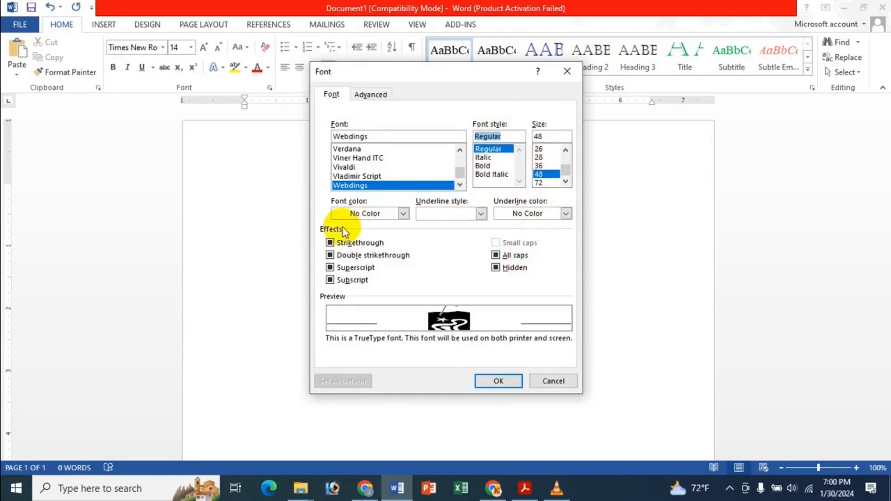
Step: Colour the bullet blue with a dark green wavy underline and confirm the font settings
click(363, 218)
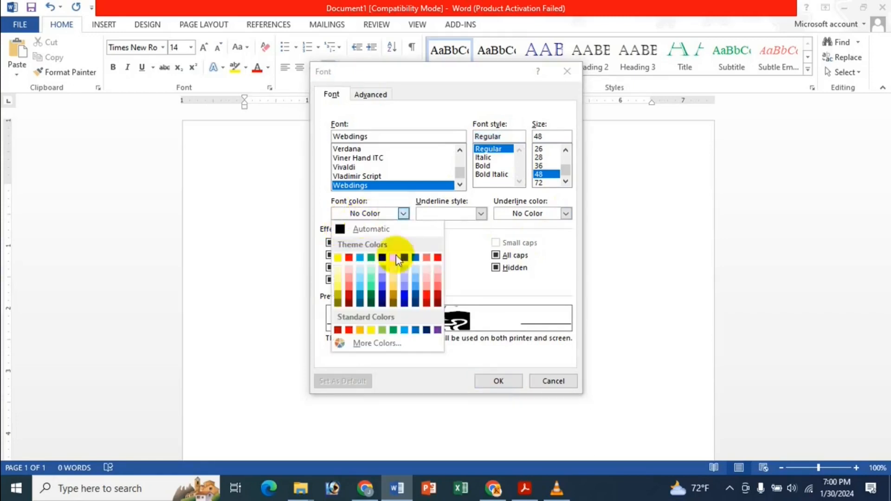
click(404, 297)
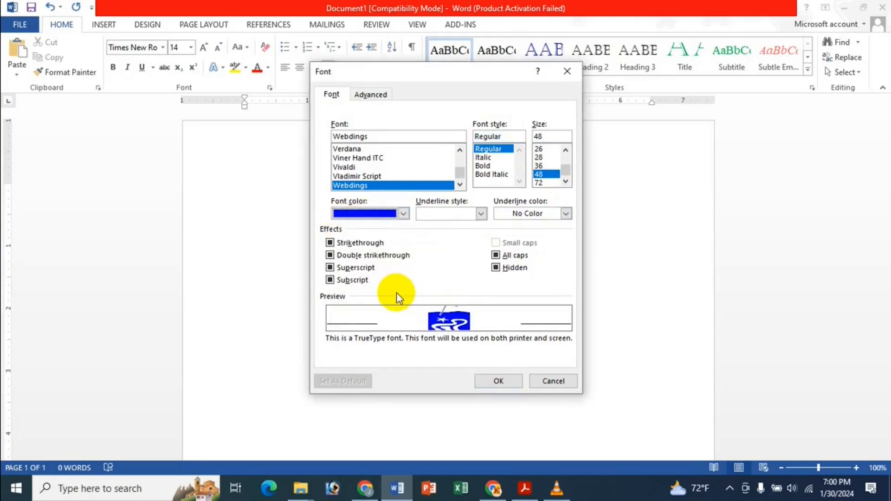
click(441, 214)
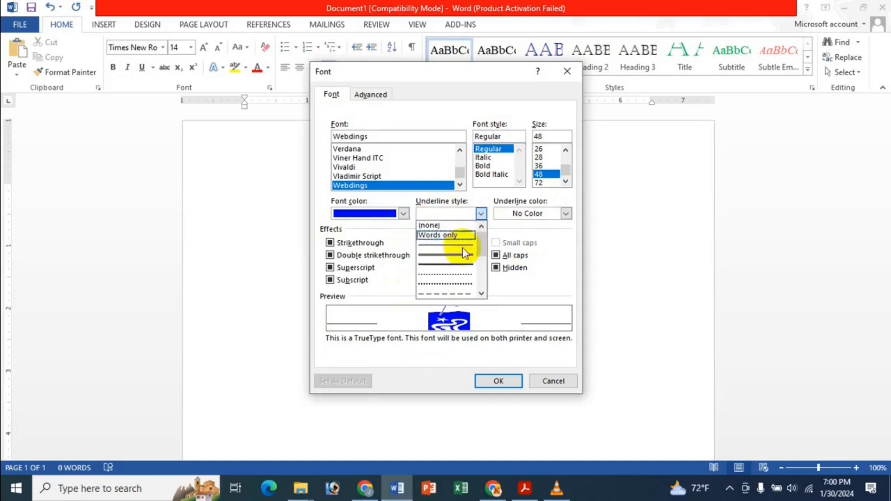
scroll(457, 264, down, 5)
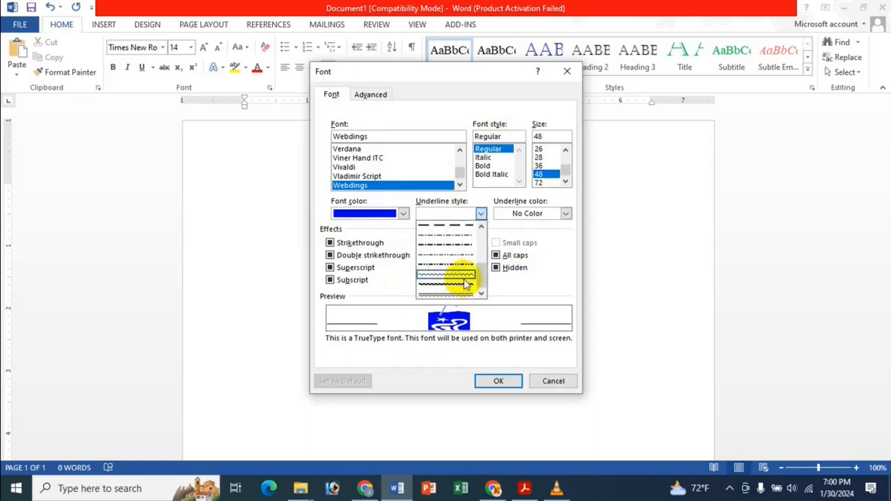
click(465, 280)
click(544, 216)
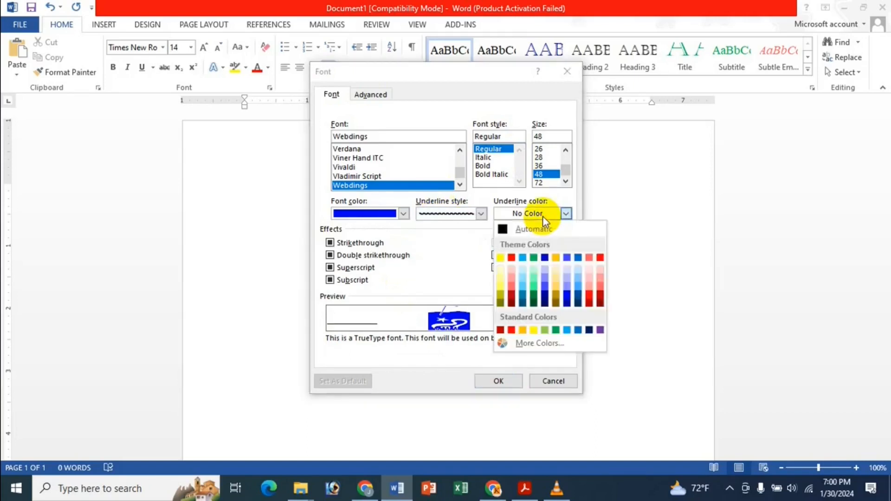
click(556, 330)
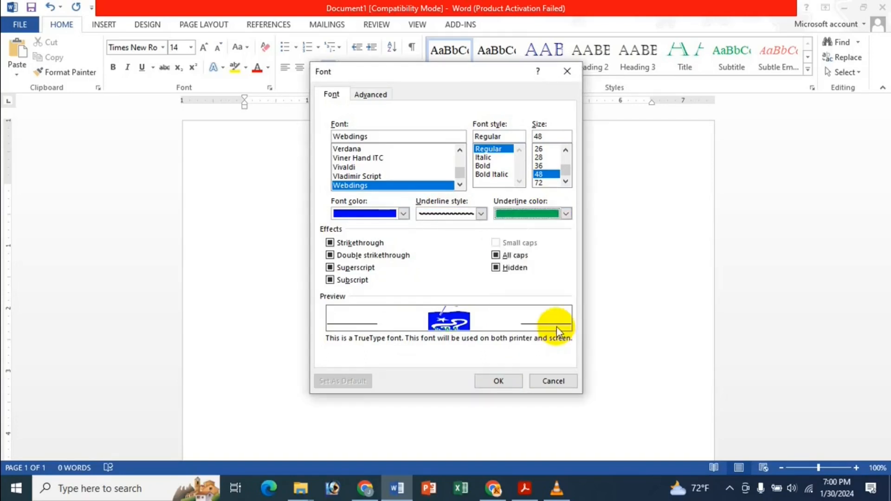
click(536, 213)
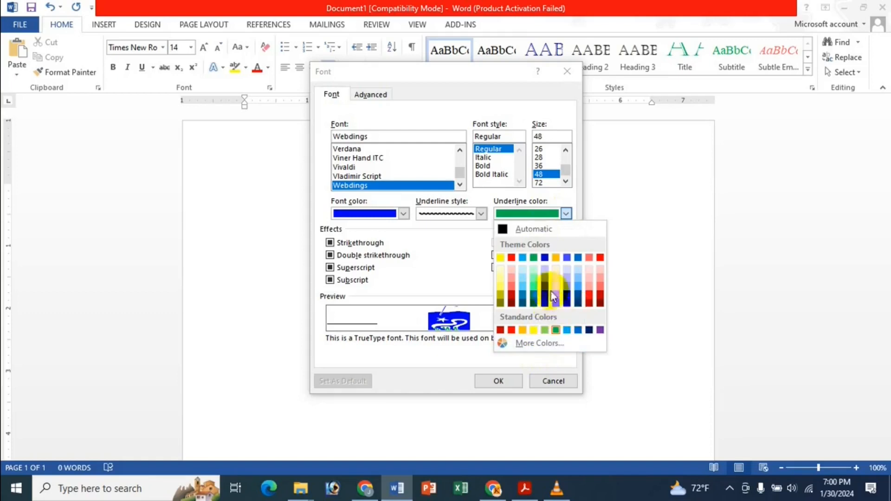
click(532, 293)
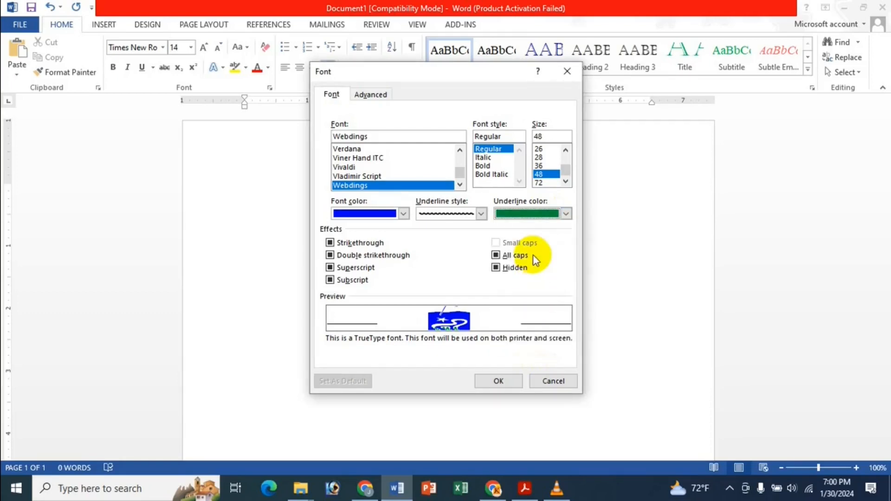
click(497, 381)
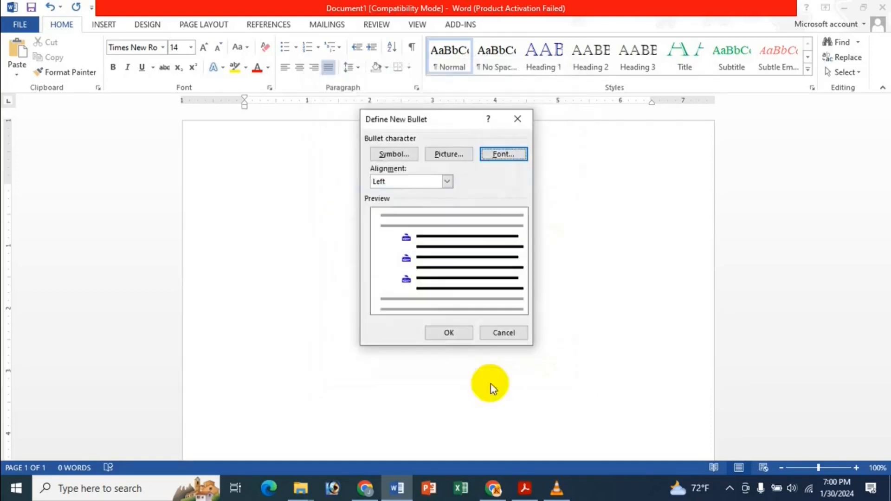
Step: Apply the blue Webdings bullet and type two people's names on separate bulleted lines
click(448, 333)
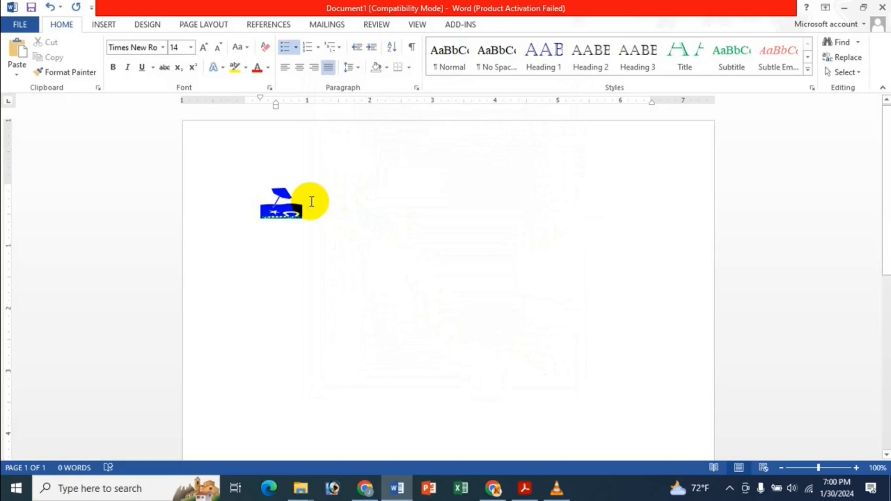
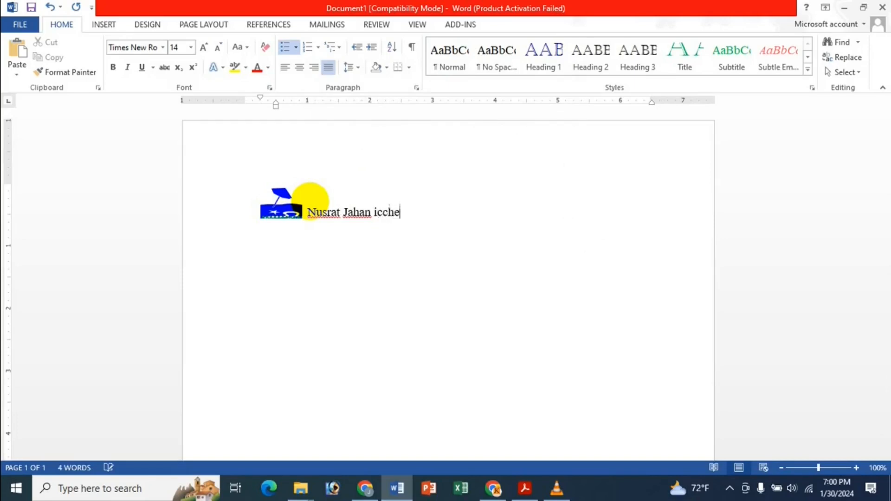
key(Return)
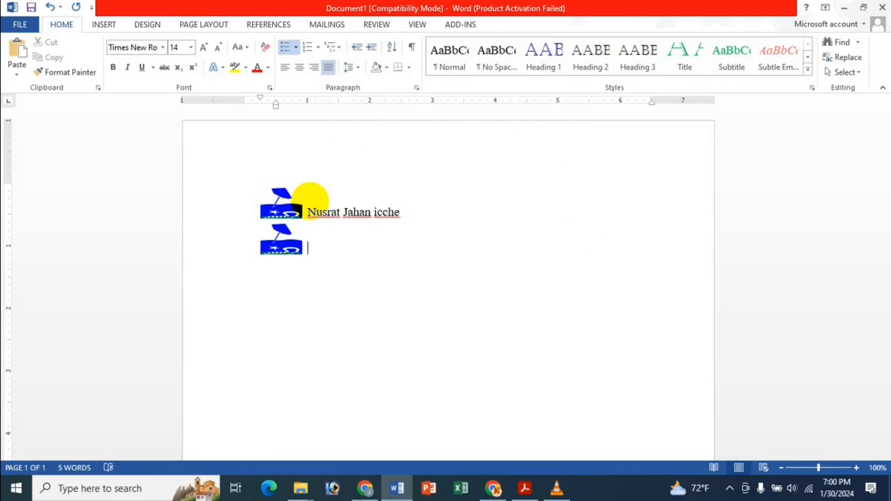
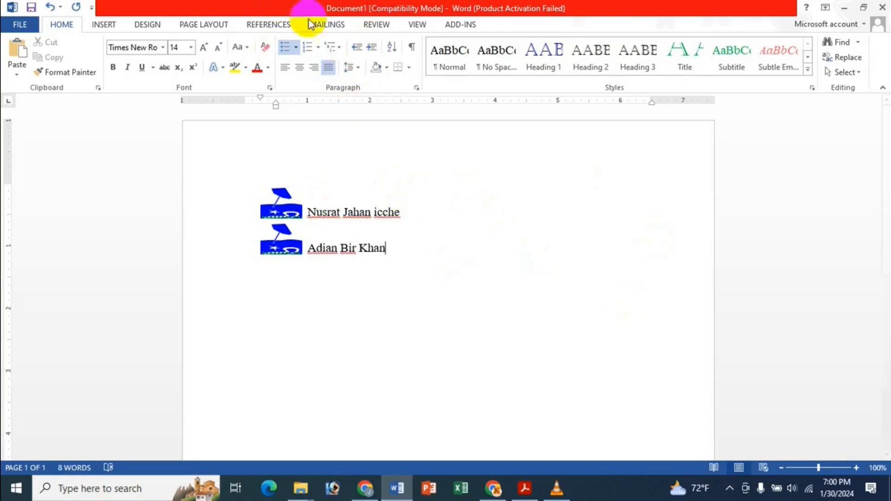
click(296, 47)
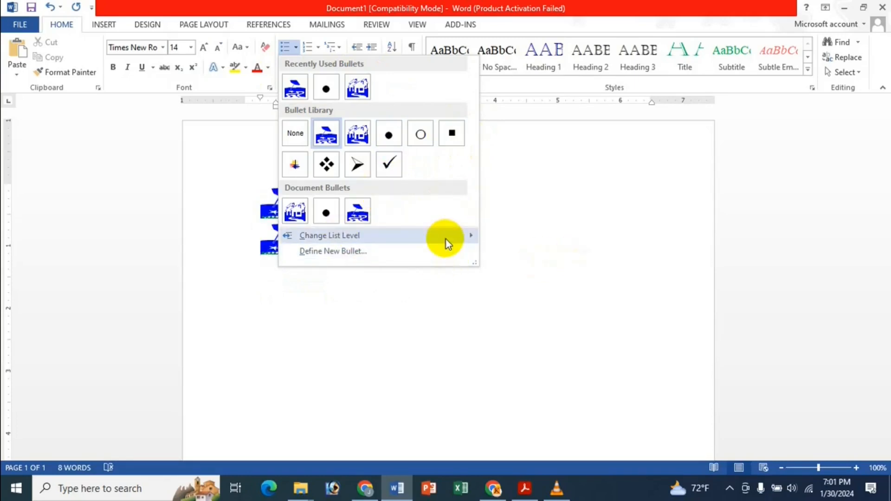
Step: End the list with a blank unbulleted line and begin defining another custom bullet
mouse_move(446, 237)
click(500, 112)
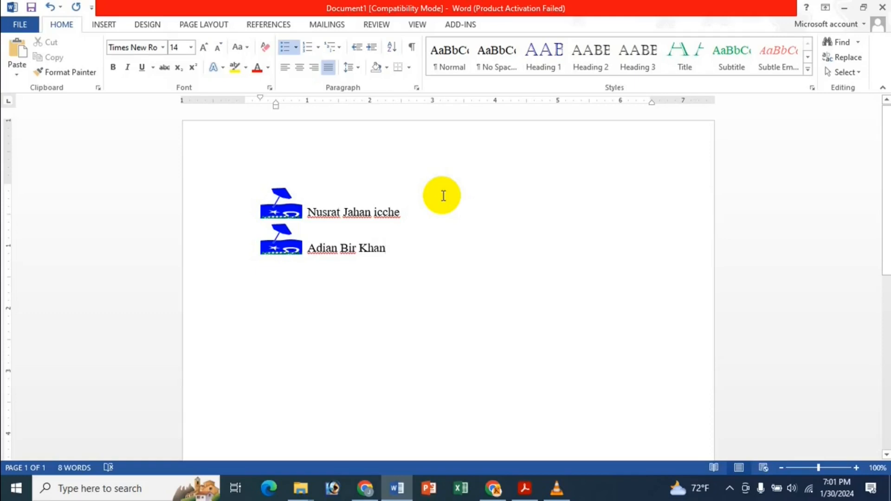
key(Return)
key(BackSpace)
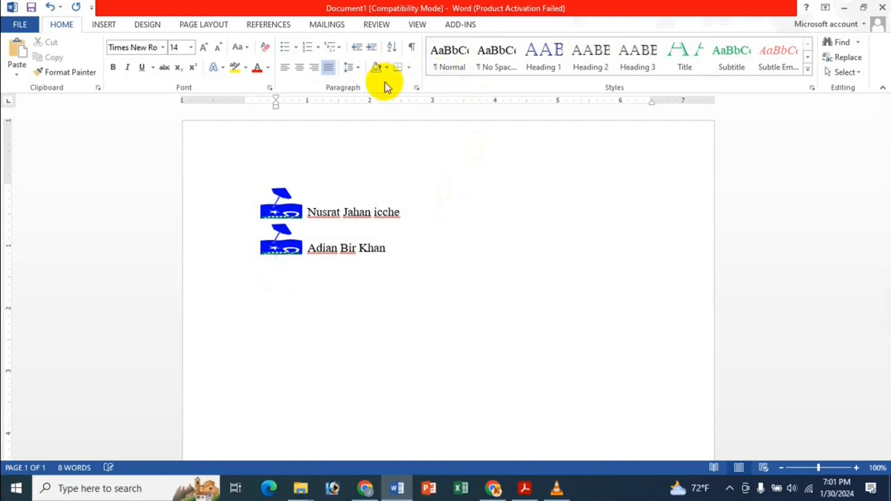
key(Return)
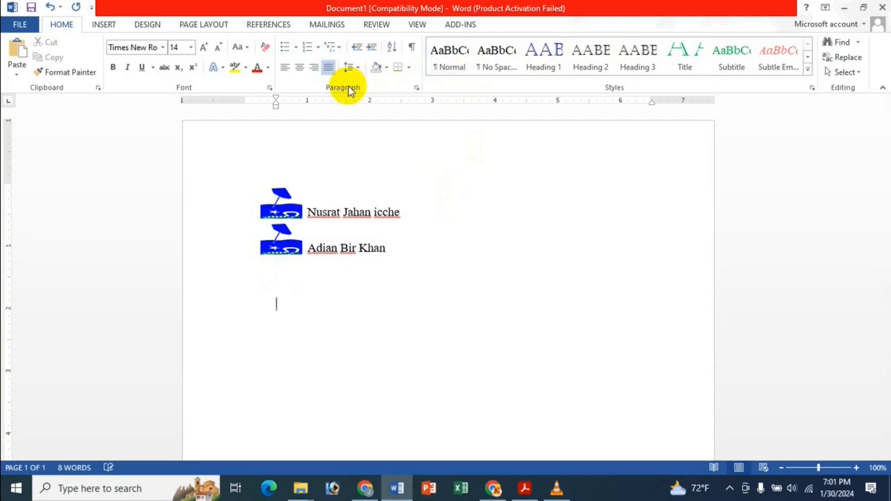
click(297, 46)
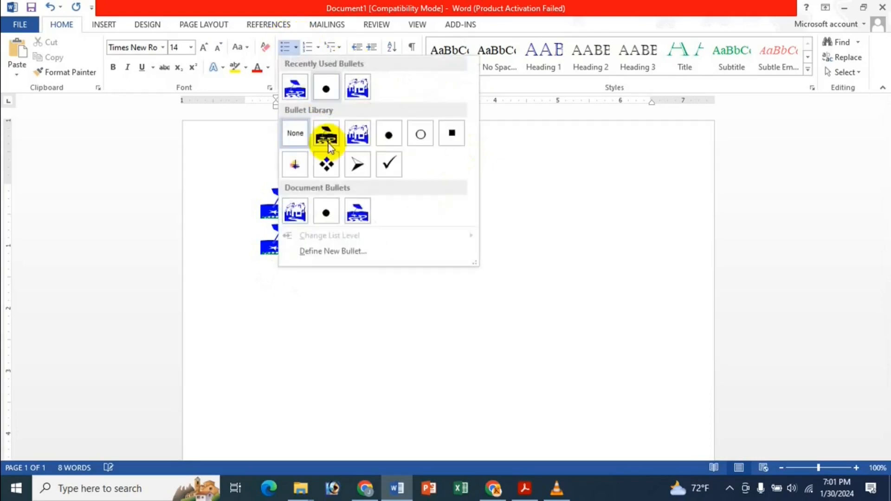
click(353, 251)
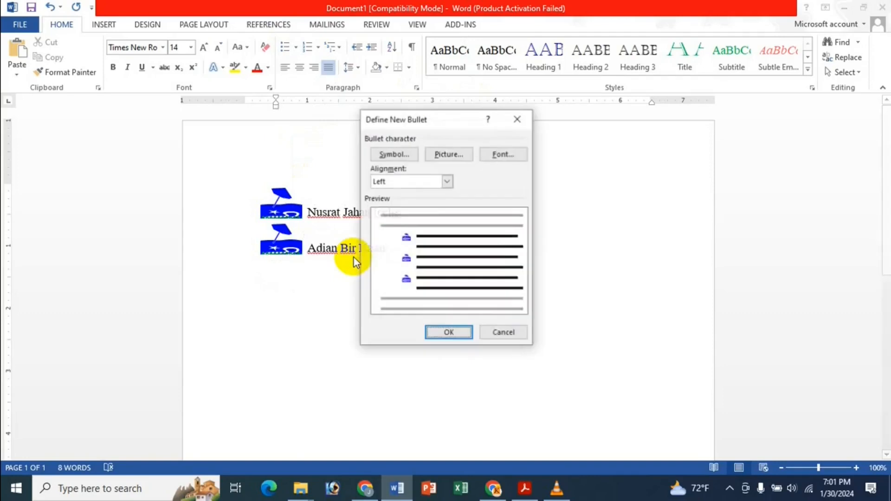
Step: Use a local photo as a picture bullet and confirm the new bullet definition
click(447, 159)
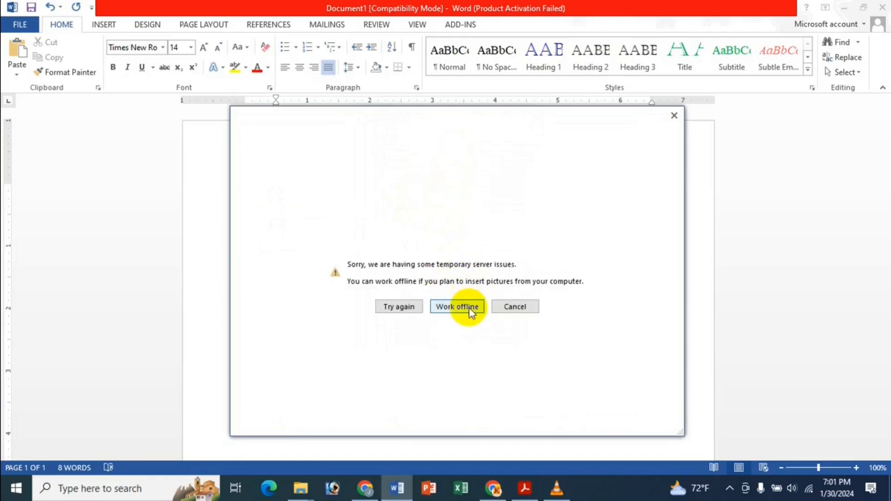
click(471, 307)
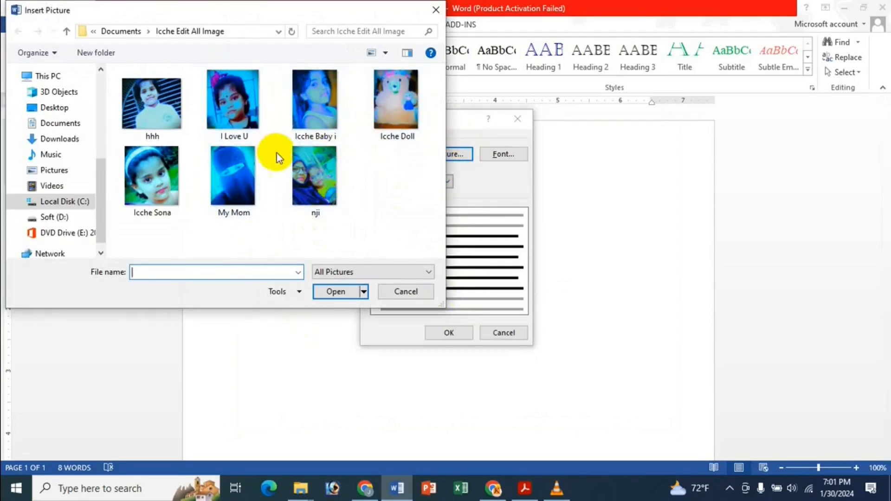
click(327, 97)
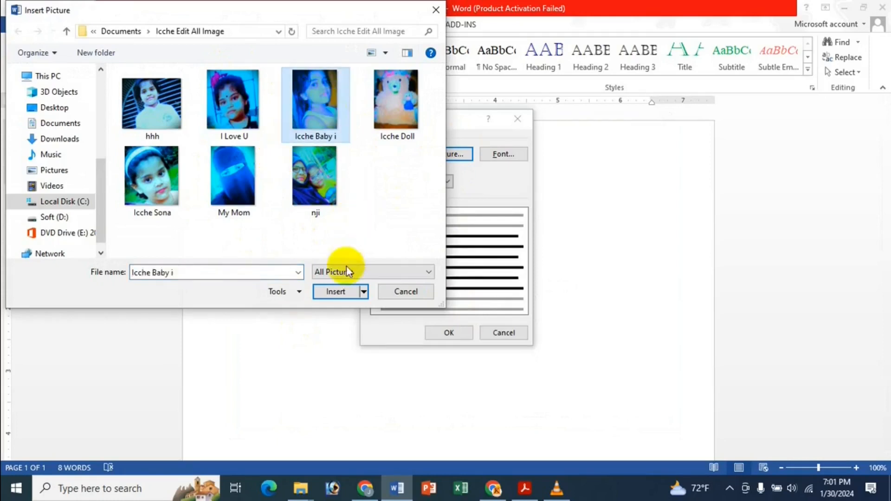
click(336, 291)
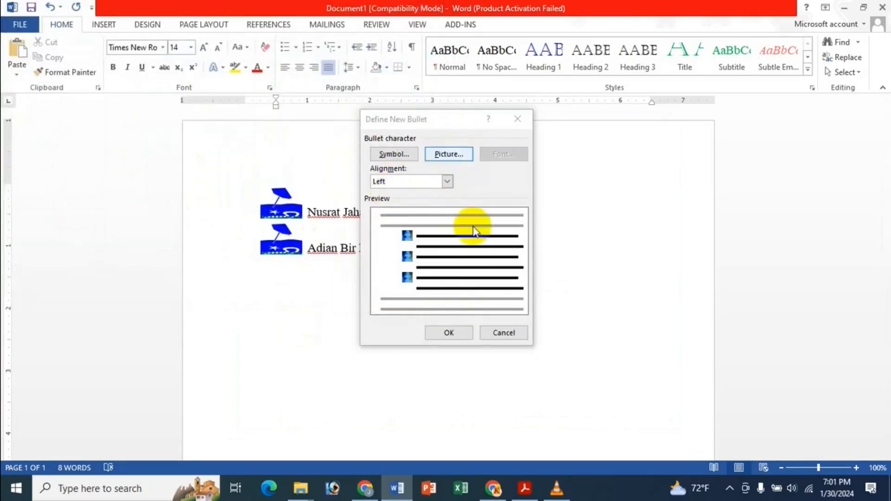
click(443, 334)
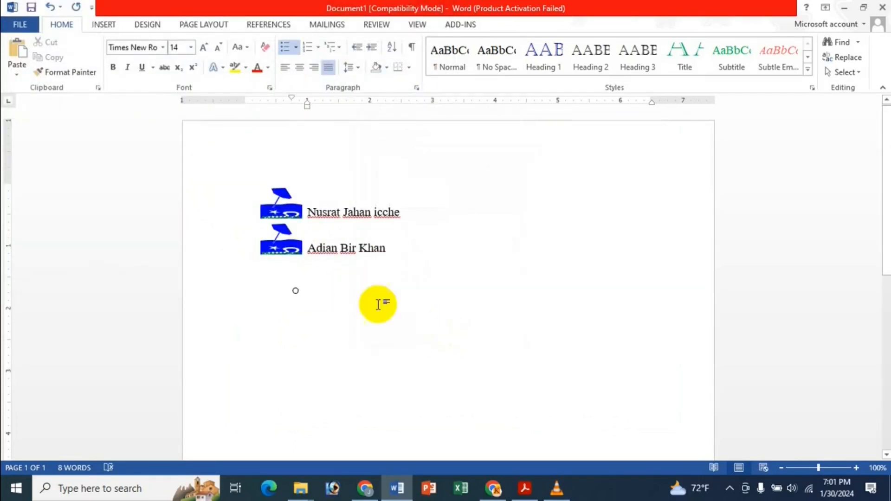
click(296, 46)
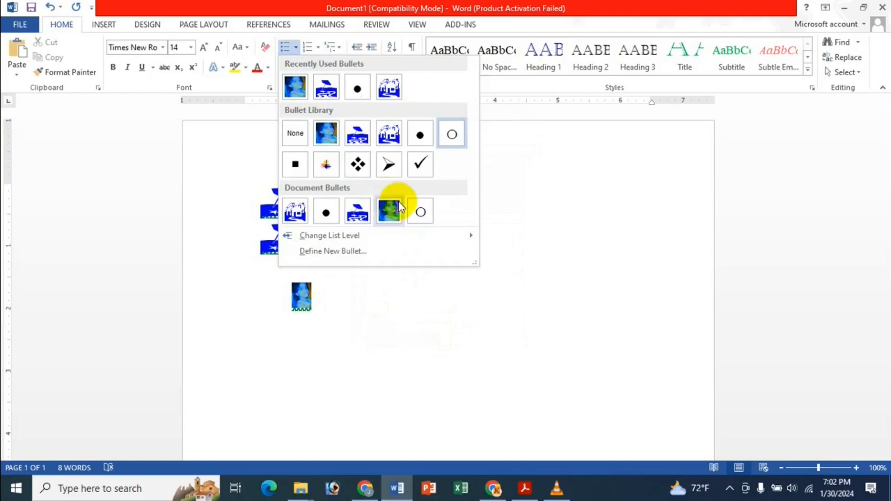
Step: Remove the bullet and leftover indent from the empty third line
click(323, 276)
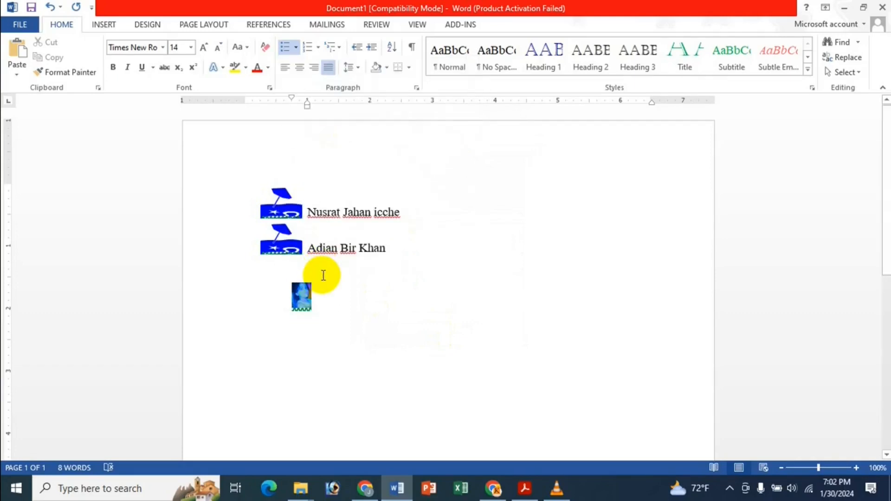
key(BackSpace)
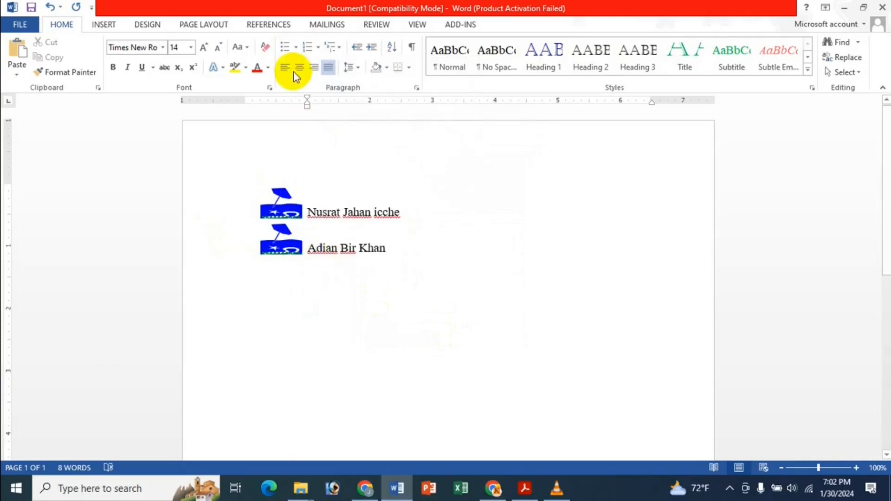
key(BackSpace)
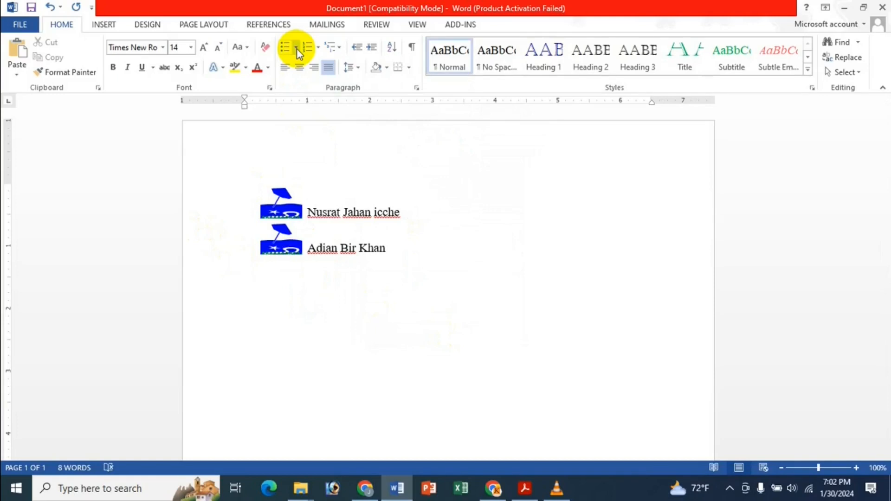
Step: Apply the photo picture bullet and type the two people's full names as a new list
click(297, 49)
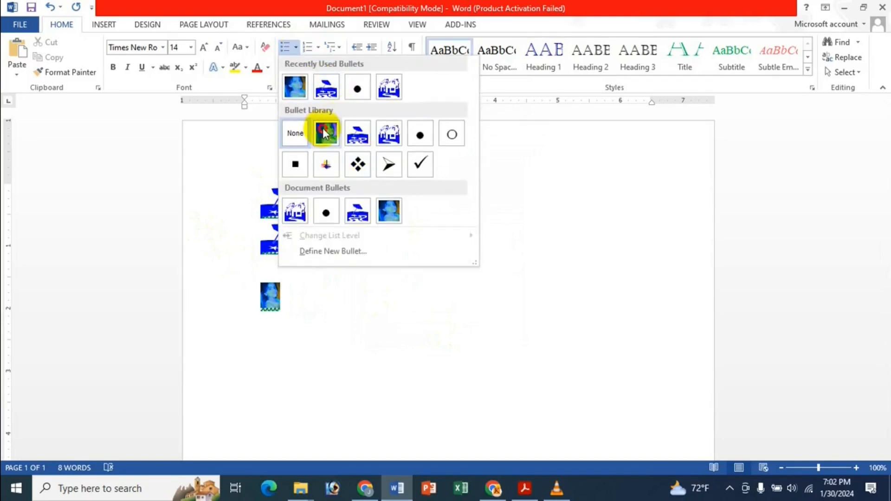
click(326, 134)
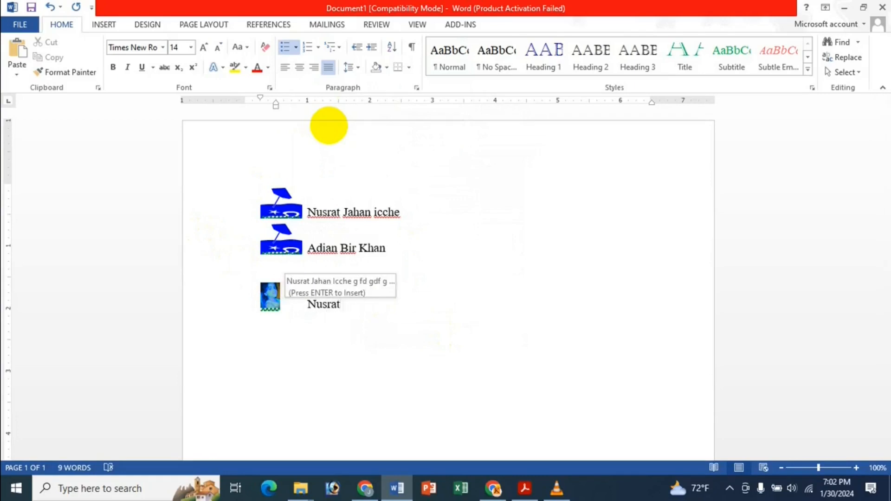
key(Return)
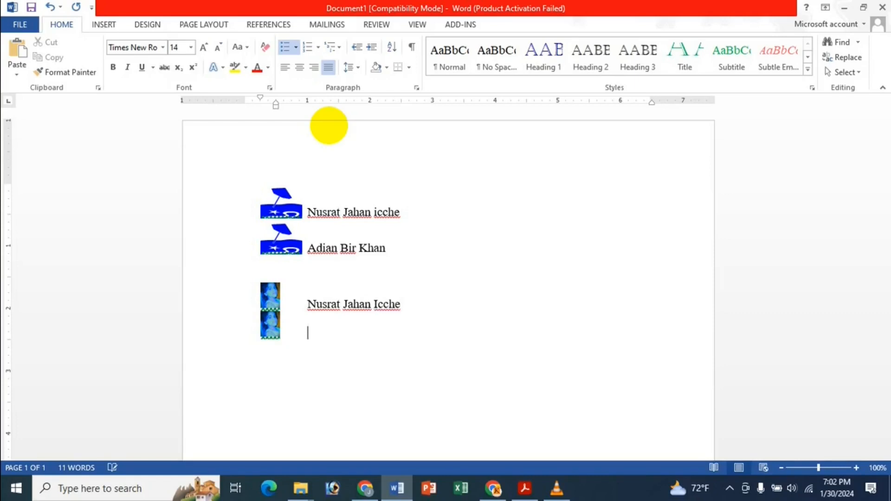
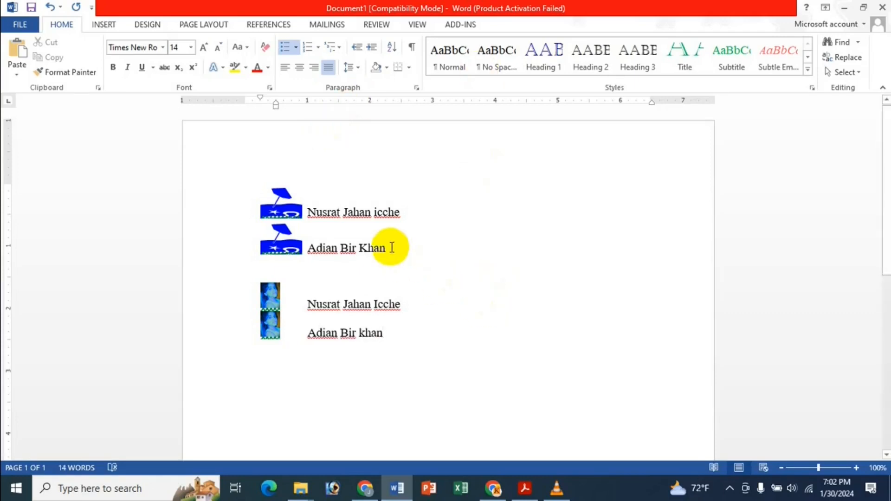
scroll(391, 232, down, 3)
scroll(388, 172, up, 3)
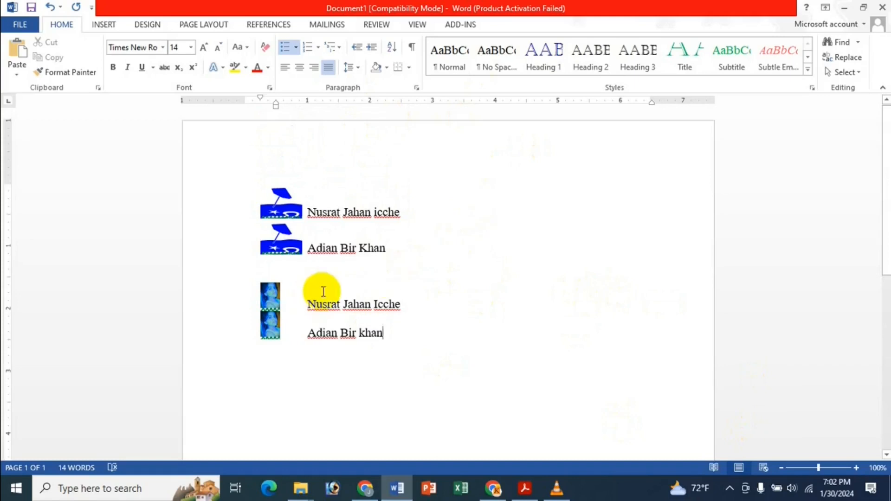
Step: View the 'Create Custom List Numbers In MS Word' title PDF in Acrobat, then minimise it back to Word
click(522, 497)
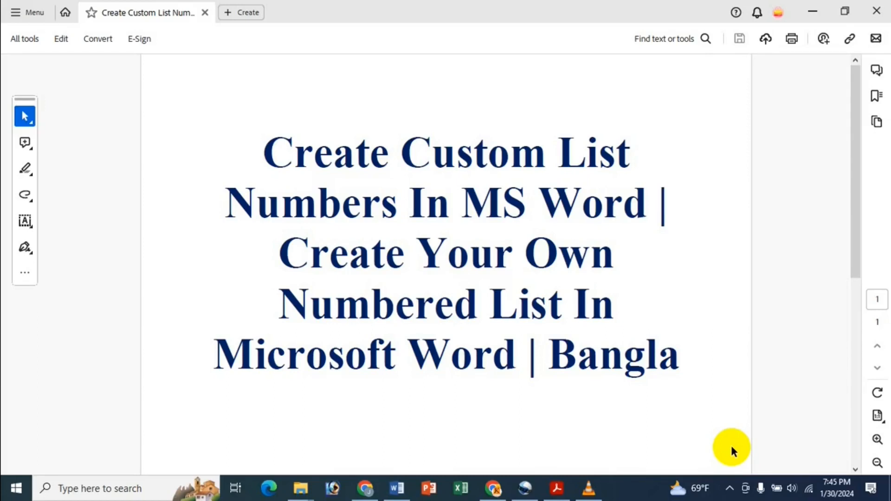
click(812, 10)
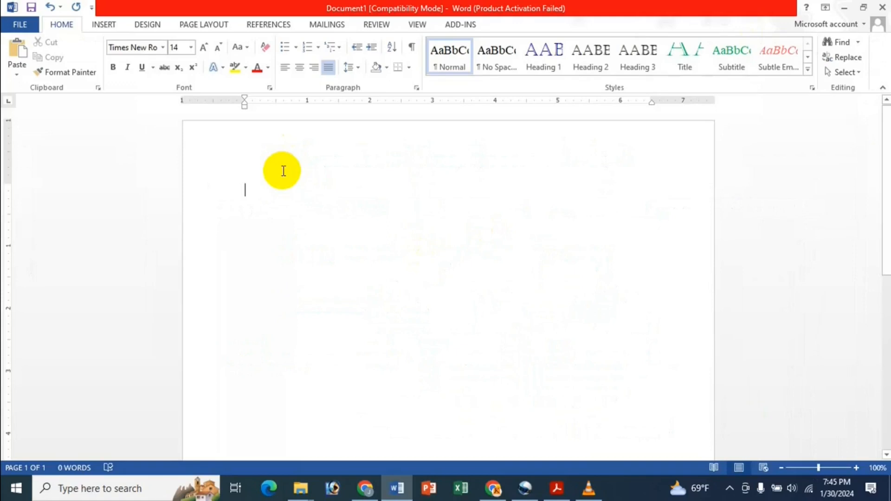
click(297, 46)
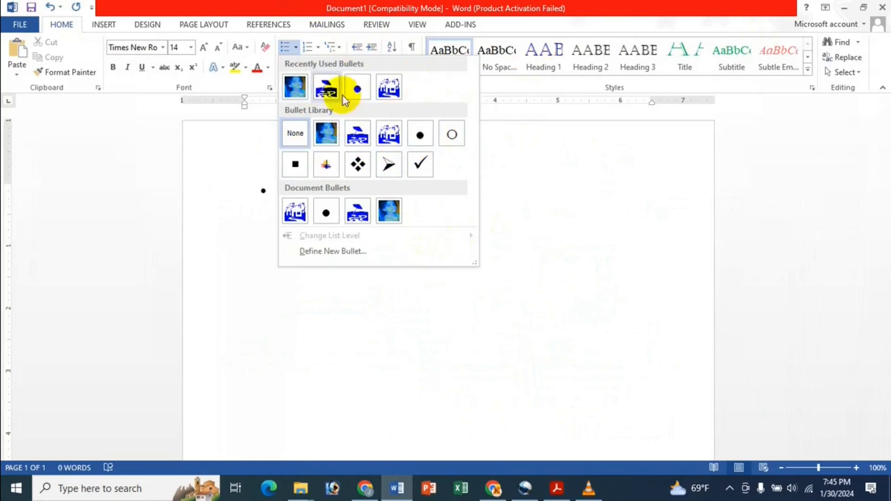
click(270, 5)
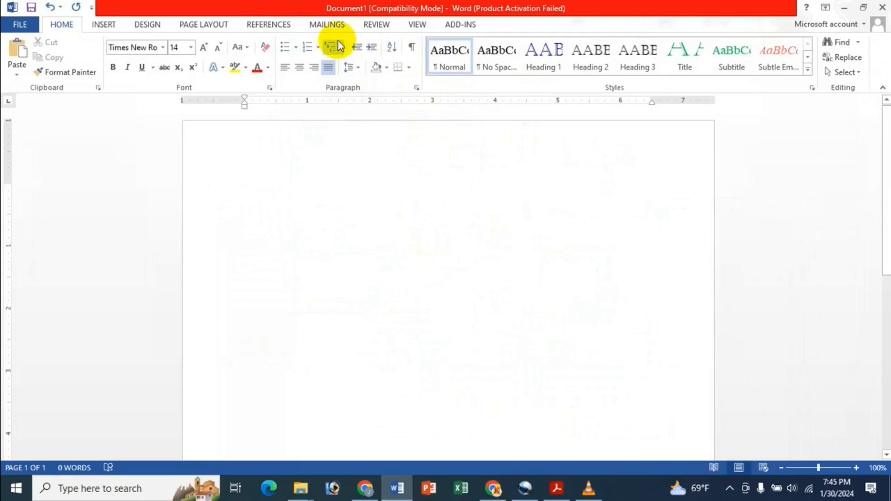
click(318, 46)
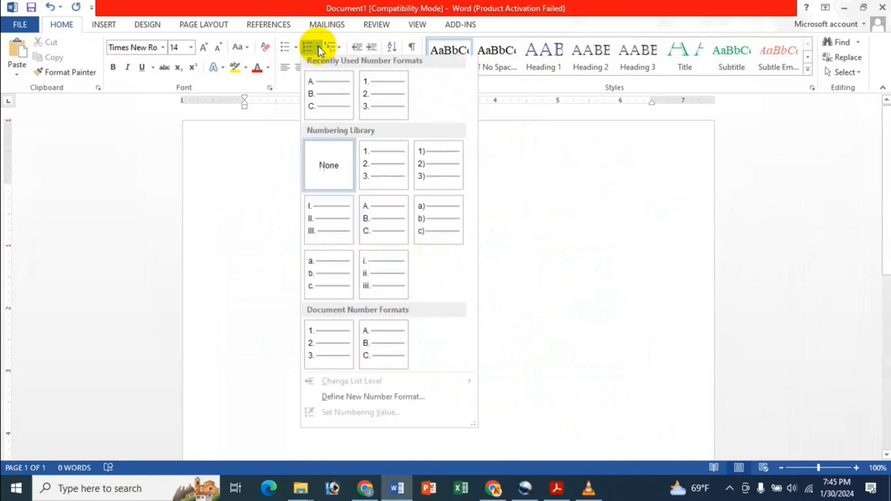
click(382, 178)
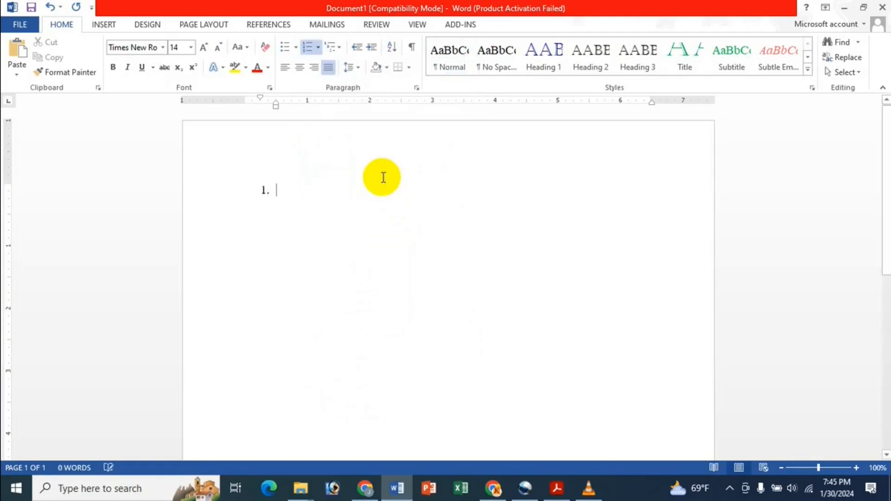
text(ff d dsf dsf)
key(Return)
text(sdfsd)
key(Return)
text(fdsf)
key(Return)
text(dsf)
key(Return)
text(sd)
key(Return)
text(fdsf)
key(Return)
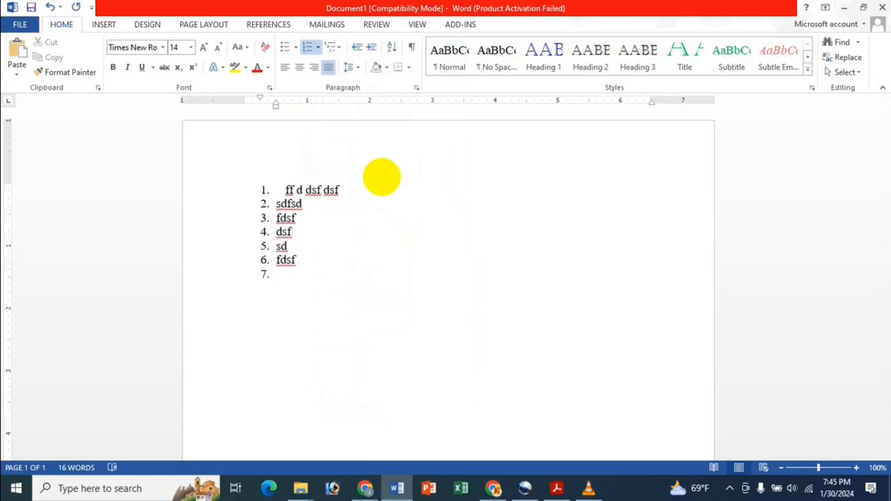
key(ctrl+a)
key(Delete)
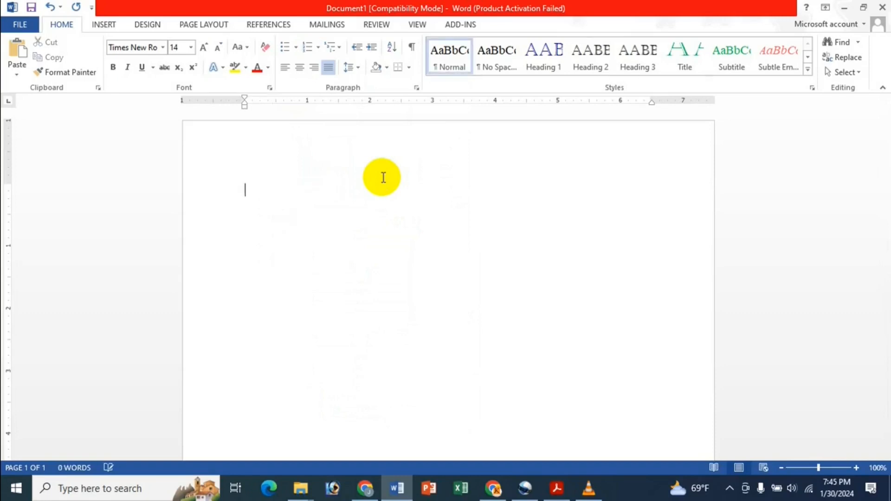
text(gdgdfg g dfgdfg)
key(Return)
text(dfg df g dfg)
key(Return)
text(]fdg dfg df g)
key(ctrl+a)
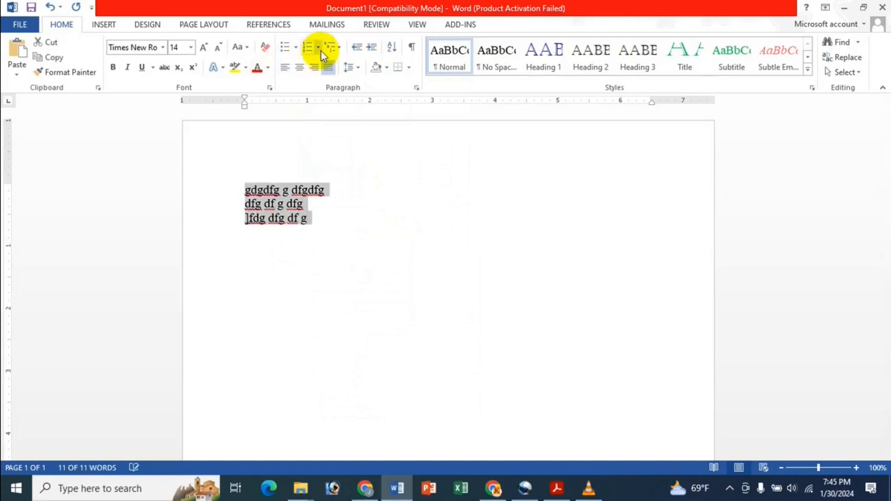
click(319, 48)
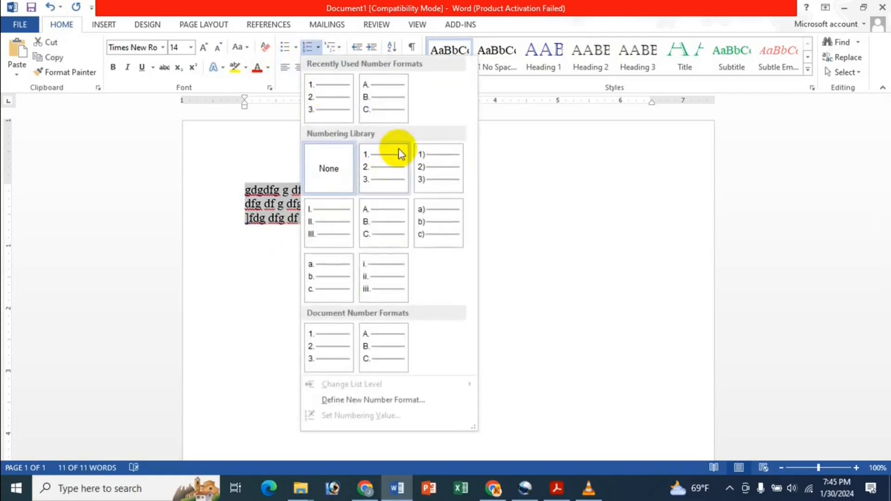
click(372, 223)
click(353, 225)
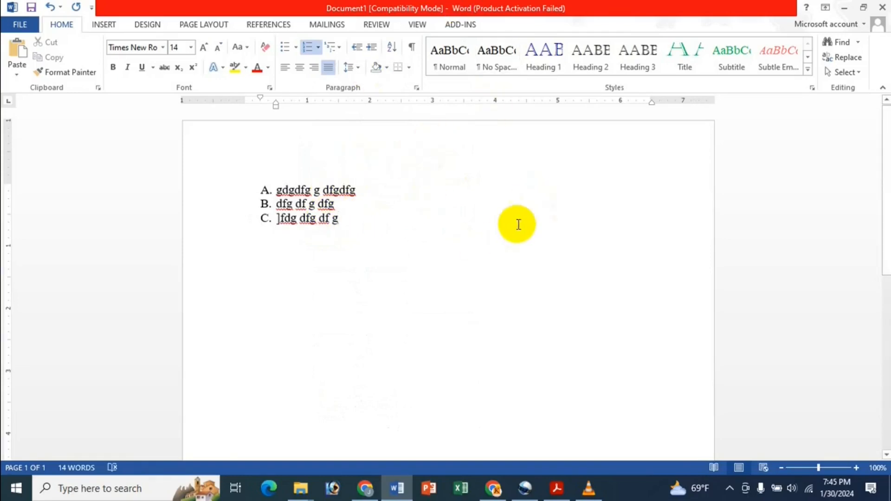
key(ctrl+a)
key(Delete)
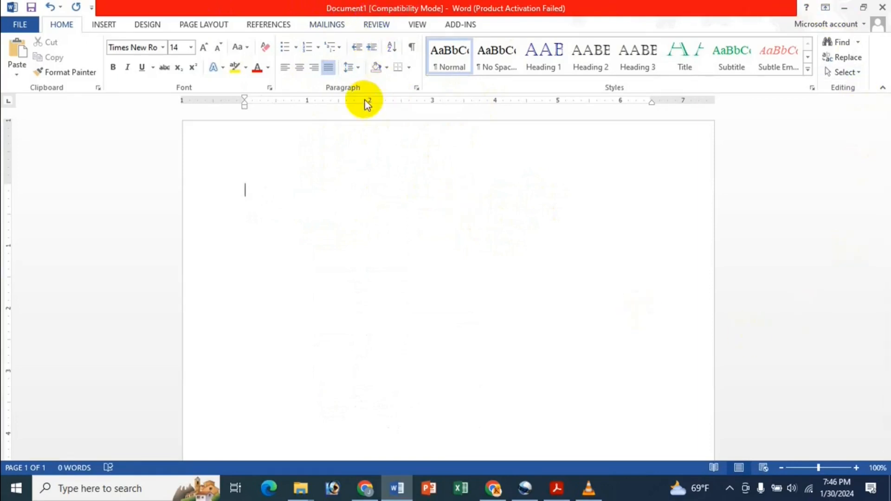
Step: Start defining a new number format using the 1, 2, 3 number style
click(318, 48)
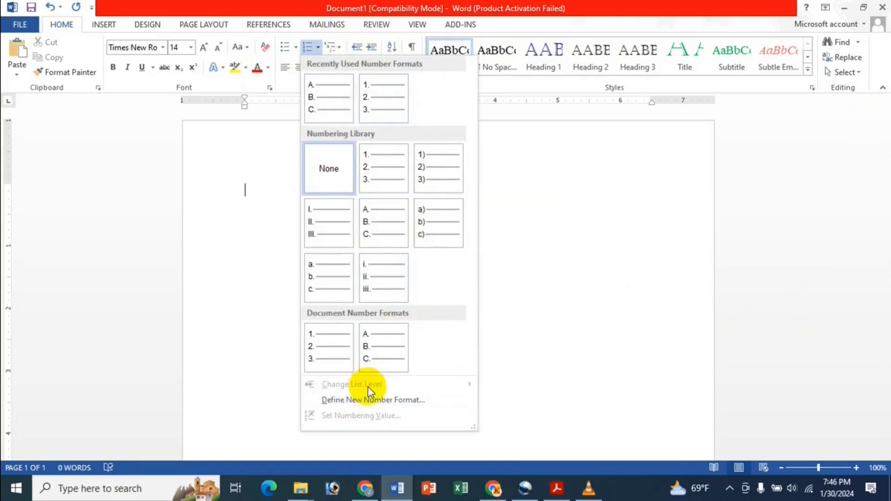
click(424, 400)
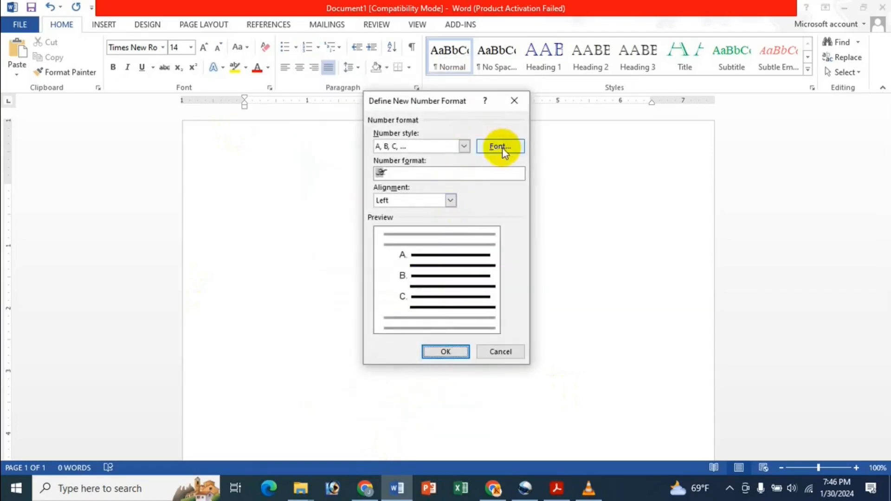
click(463, 147)
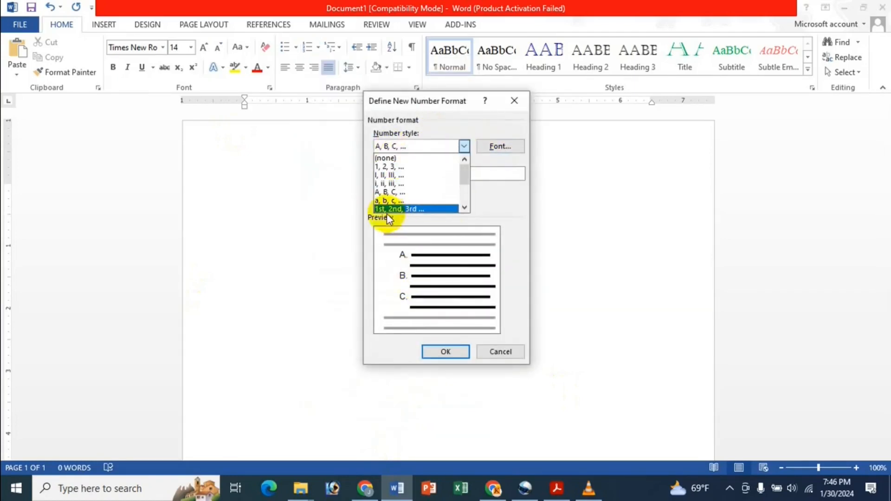
click(417, 166)
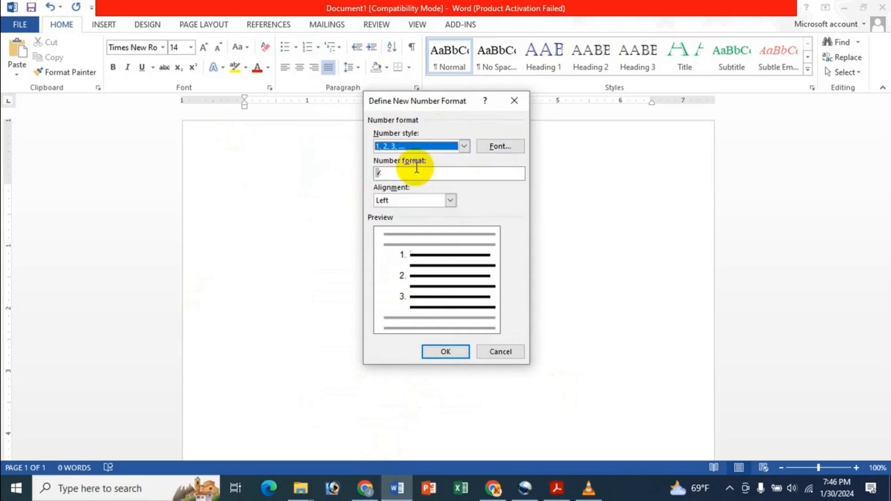
Step: Set the list number font to Arial Black, Regular style, 26 points
click(505, 145)
click(392, 176)
scroll(397, 179, down, 4)
scroll(396, 178, up, 4)
scroll(398, 174, down, 1)
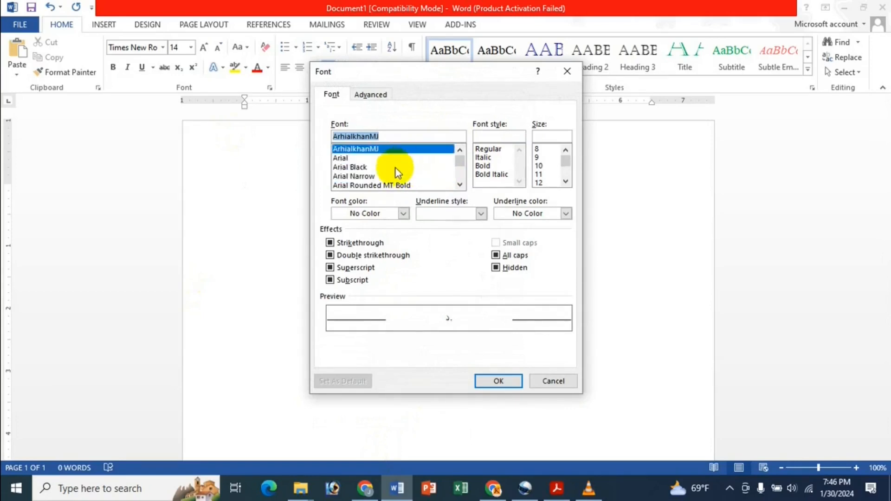
click(396, 176)
click(399, 159)
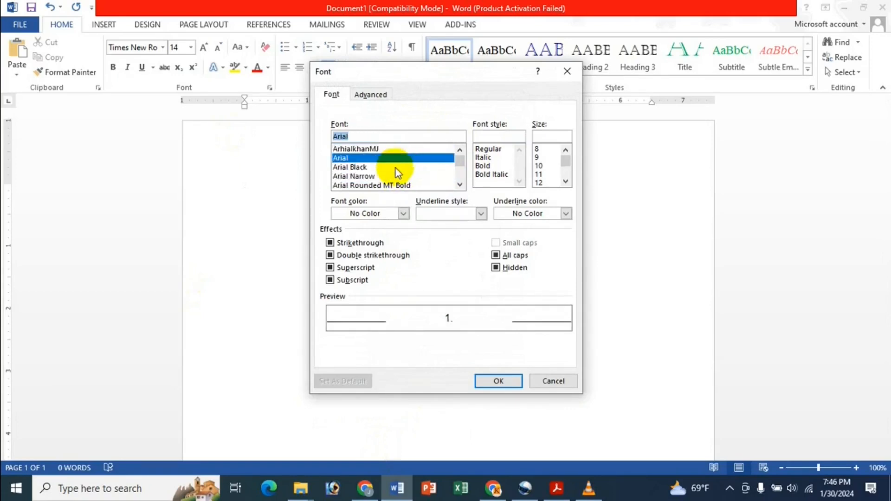
click(395, 168)
click(492, 166)
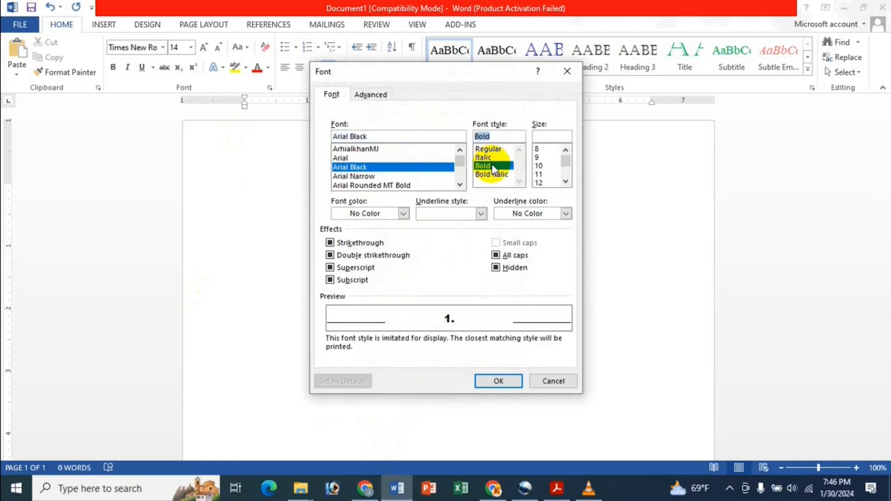
click(503, 175)
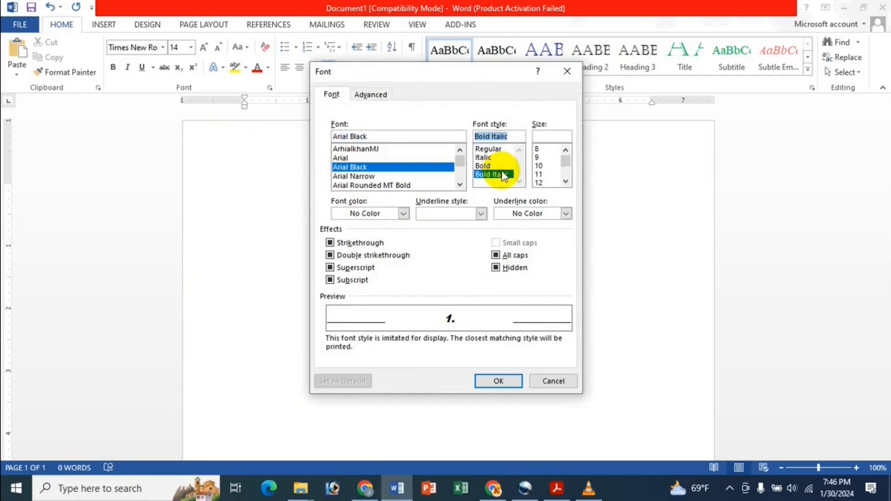
click(487, 149)
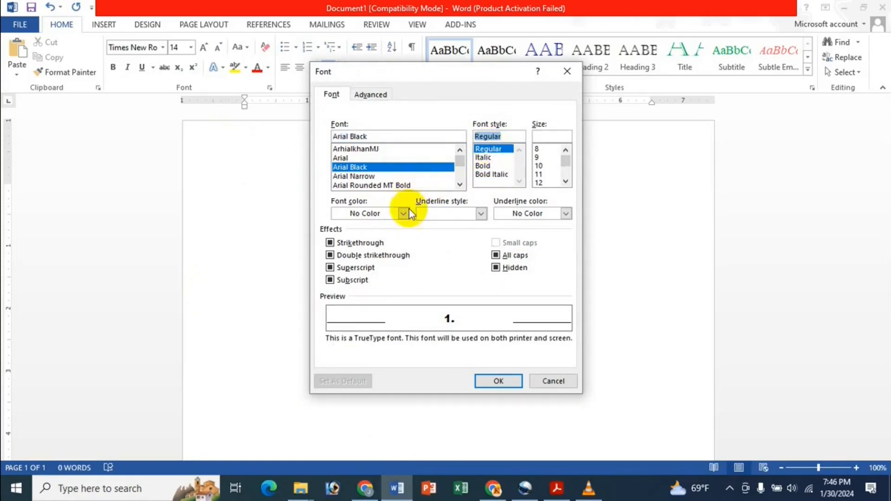
click(539, 174)
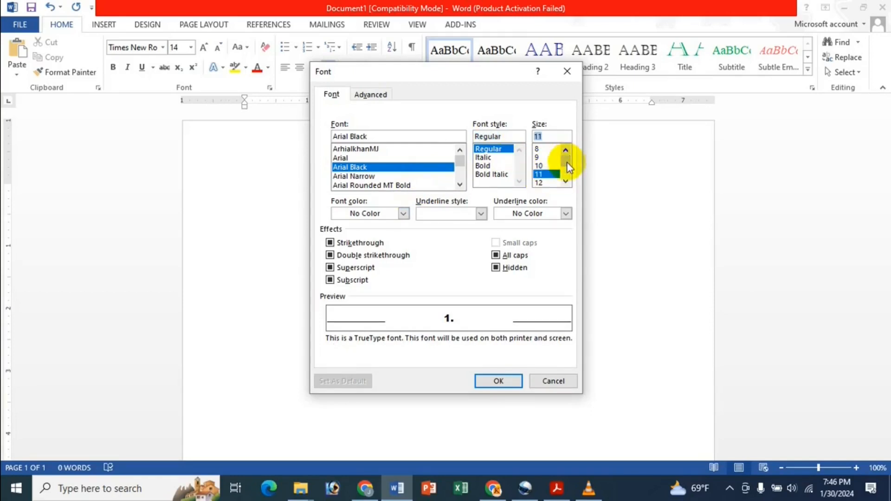
drag(567, 163, 568, 187)
click(540, 176)
click(544, 158)
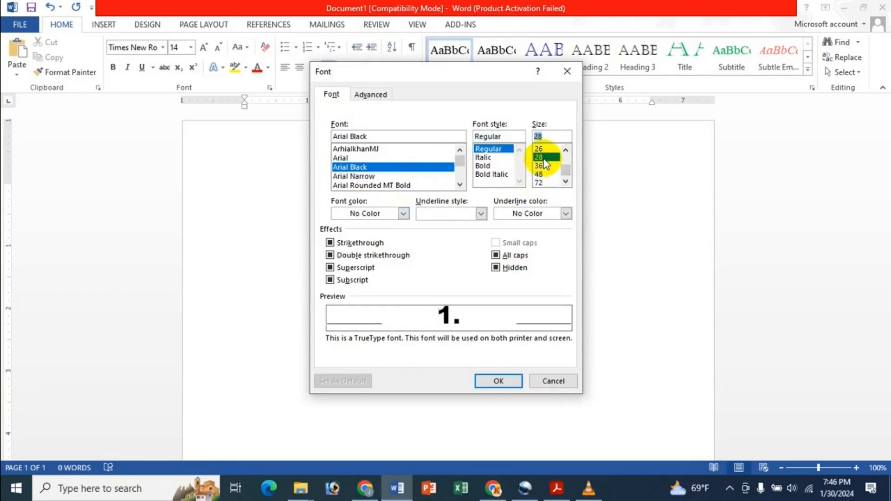
click(544, 149)
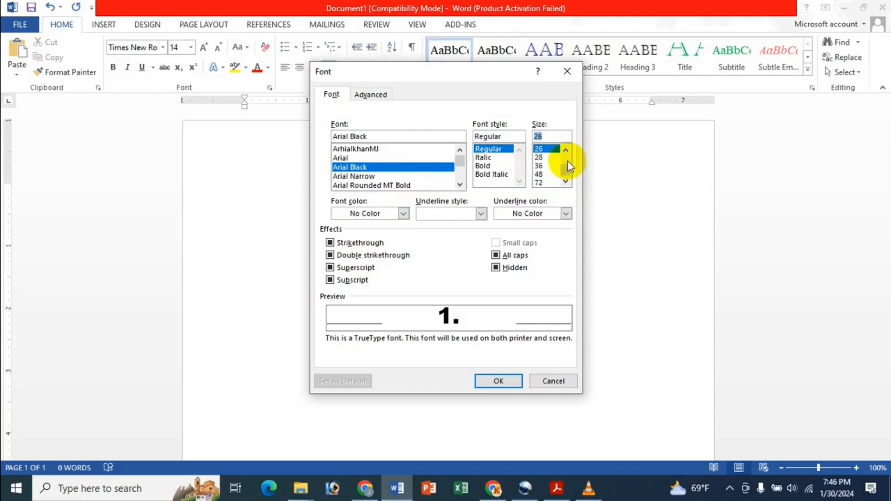
Step: Make the number blue with a dark green double wavy underline and confirm the font settings
click(388, 219)
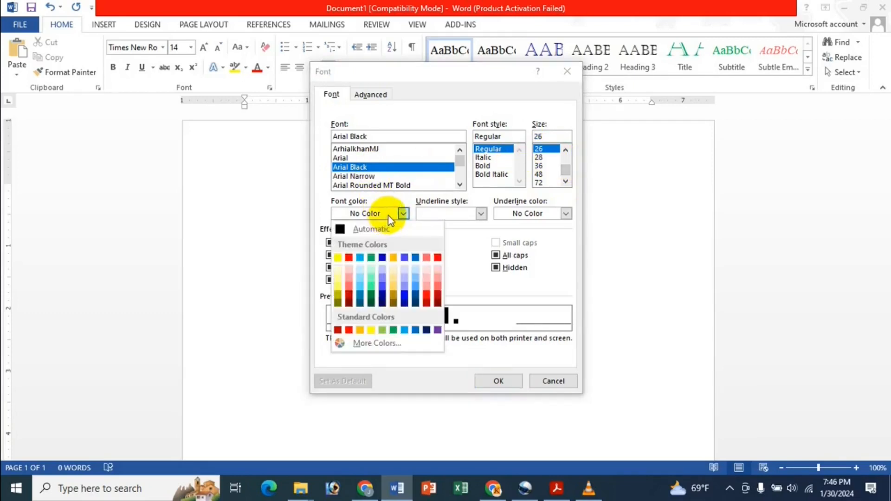
click(407, 296)
click(463, 215)
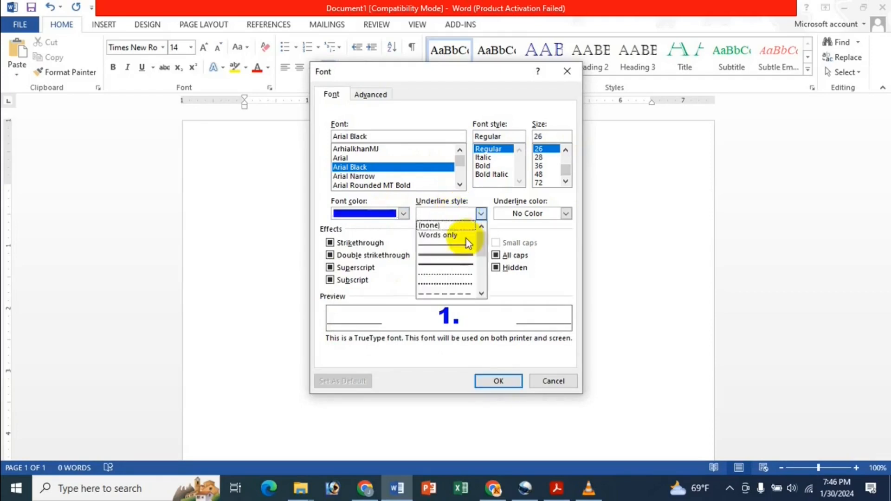
scroll(456, 265, down, 3)
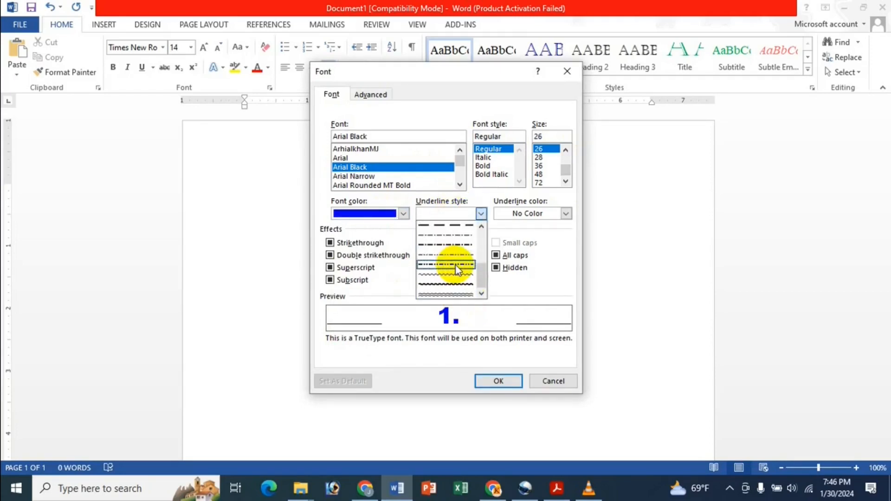
click(464, 294)
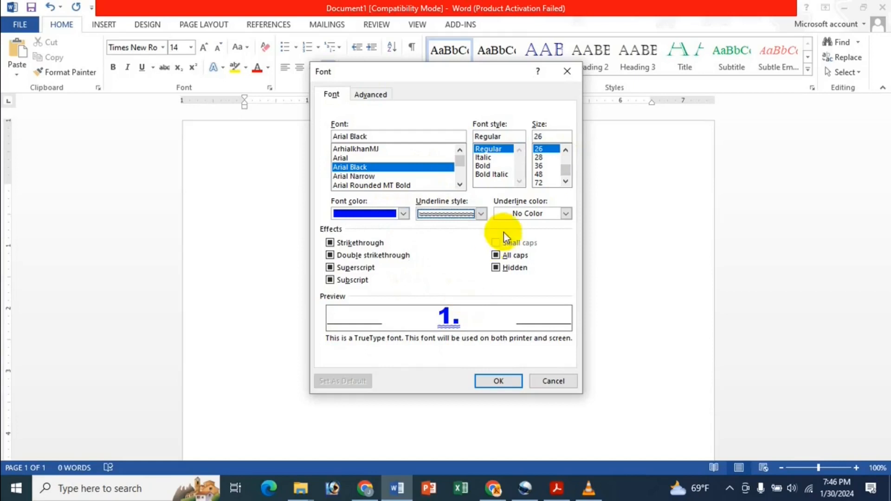
click(538, 213)
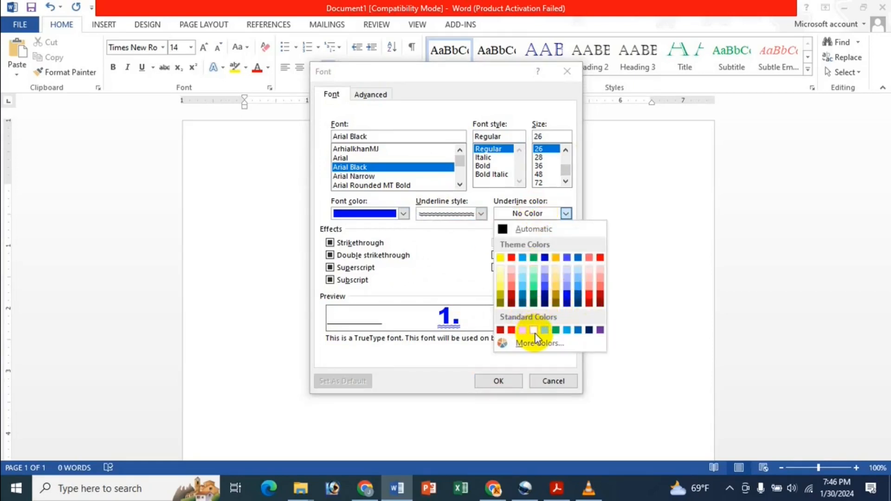
click(535, 294)
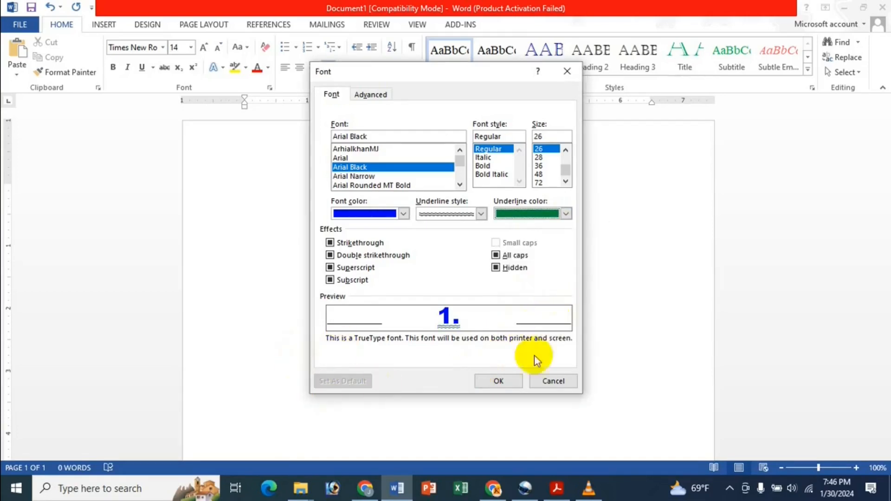
click(494, 383)
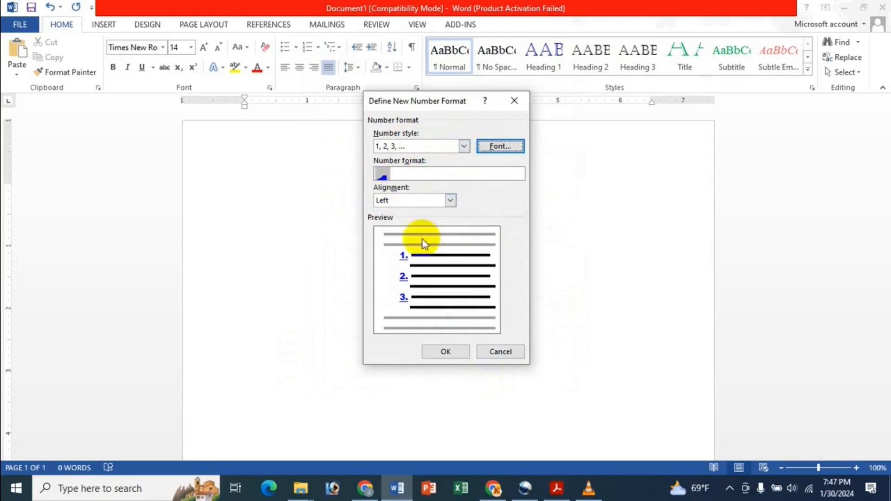
Step: Prefix the number format with 'Class' so items read Class 1., Class 2., and apply it
click(399, 174)
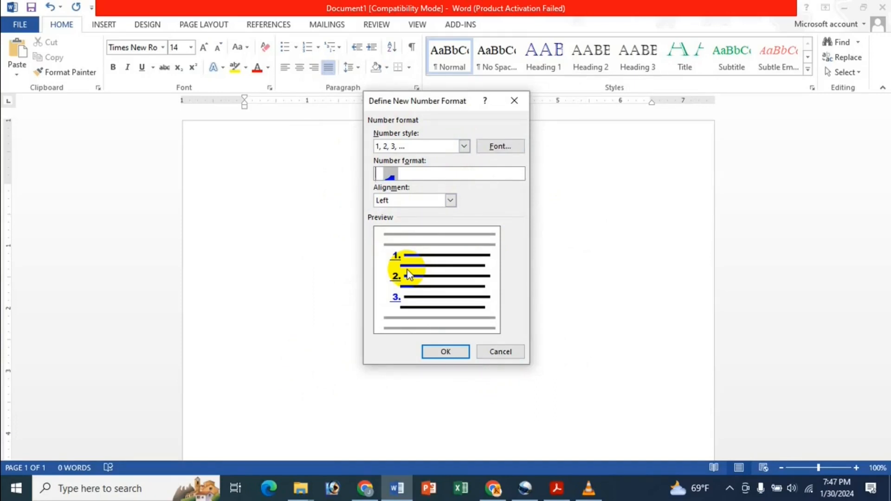
text(Class)
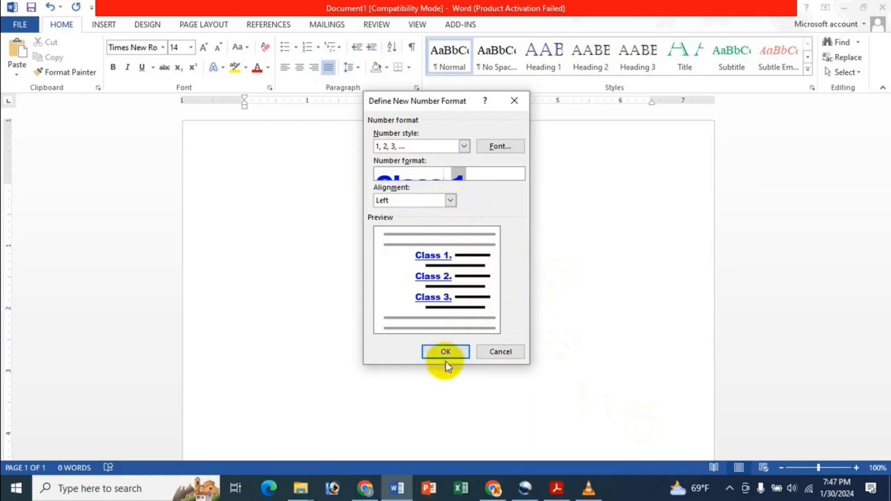
click(450, 347)
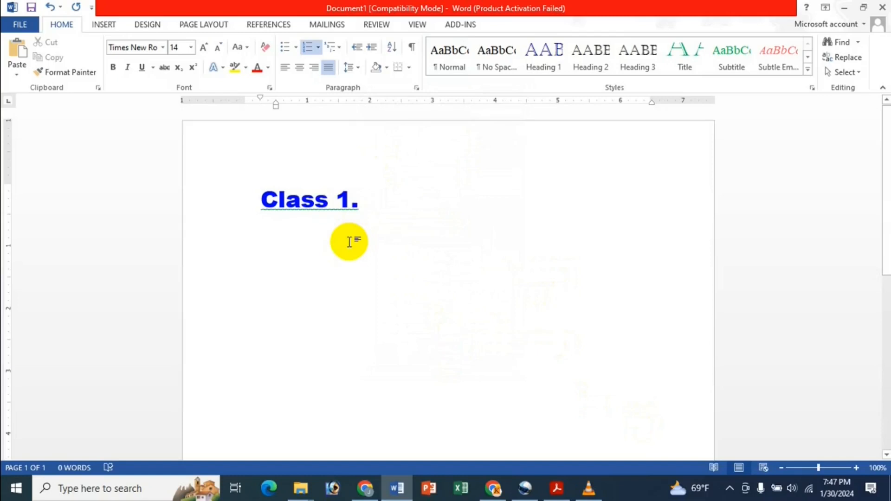
Step: Type five test items in the Class-numbered list, then select and delete them all
text(d g df gd fg)
key(Return)
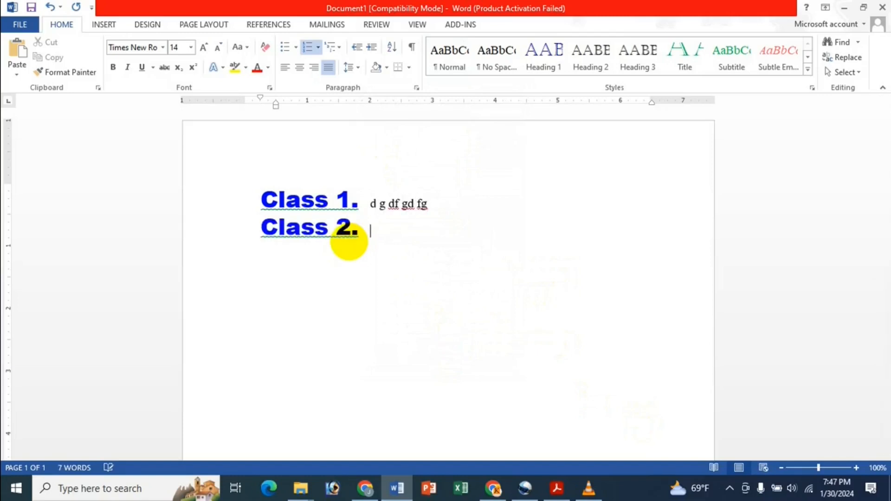
text(fdgdfg)
key(Return)
text(dgdgd)
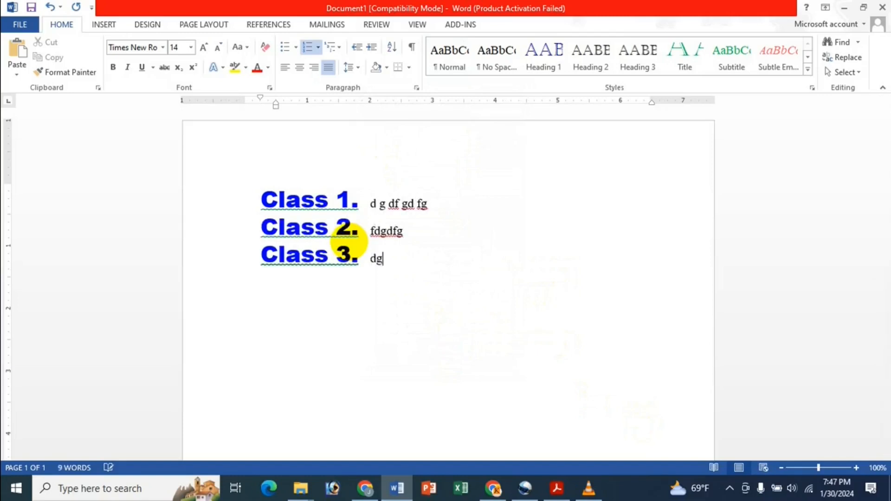
key(Return)
text(fgdfg)
key(Return)
text(dfg)
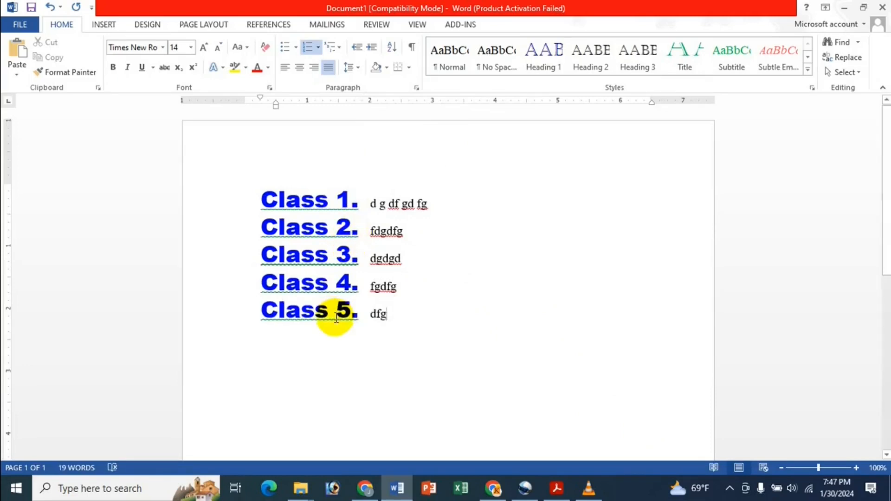
key(ctrl+a)
key(Delete)
Step: Type three sample lines, apply then undo the Class numbering, and delete the lines
text(fs df ds f sdfds)
key(Return)
text(ds f dsf)
key(Return)
text(sdf dsf)
key(ctrl+a)
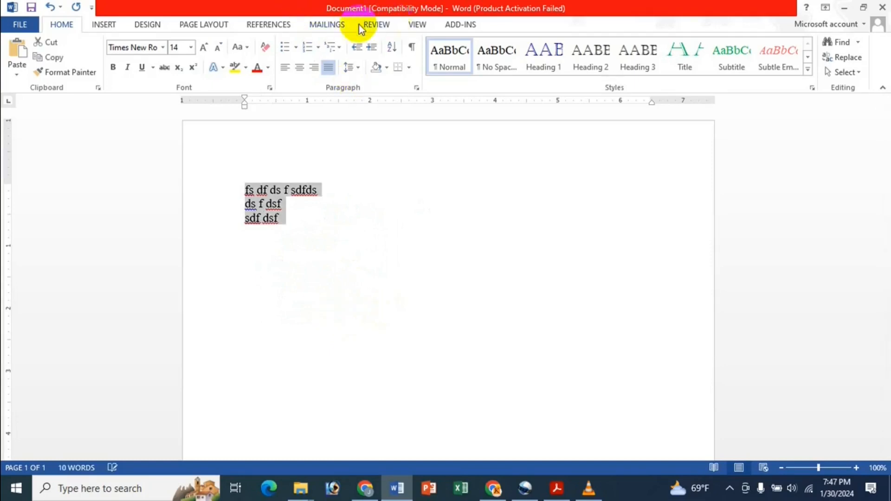
click(328, 52)
click(311, 50)
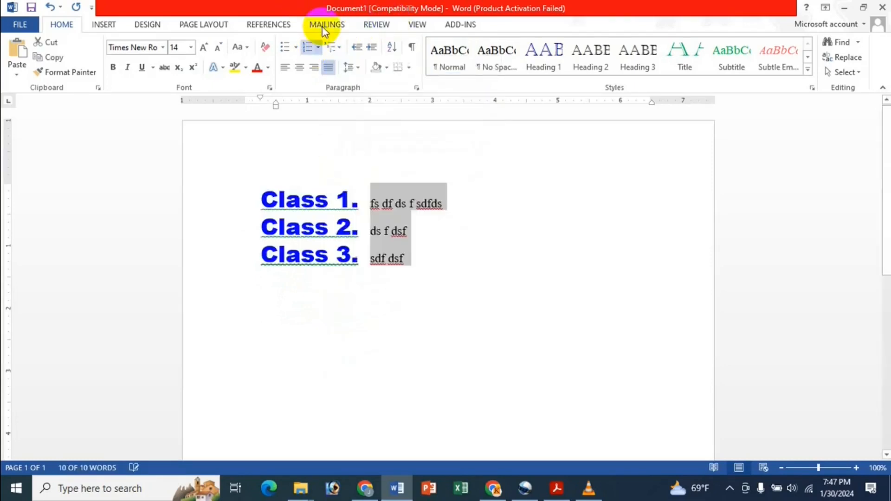
key(ctrl+z)
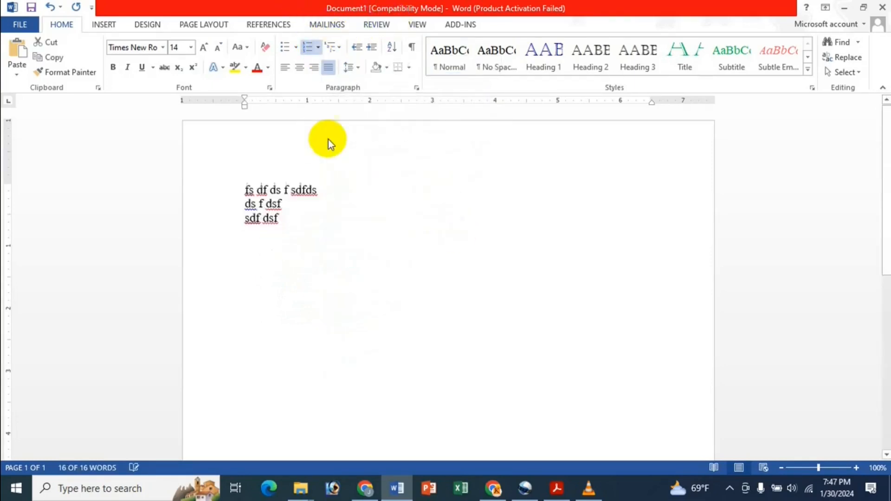
click(320, 47)
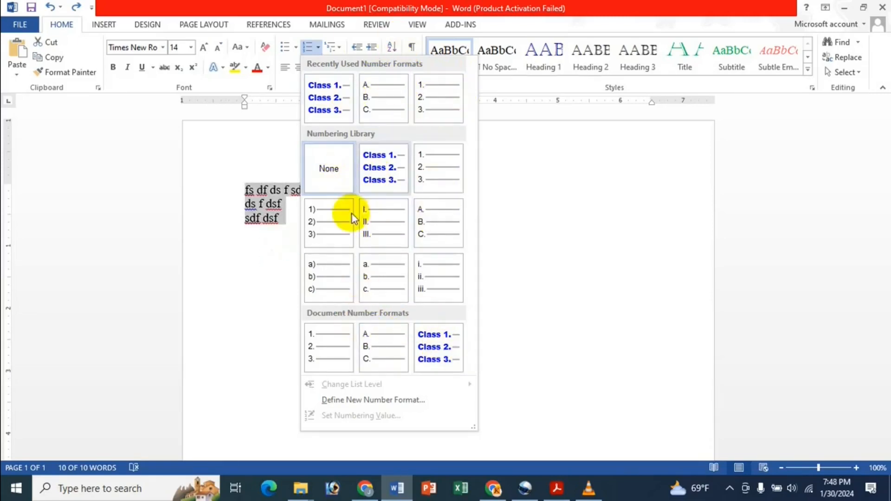
click(312, 7)
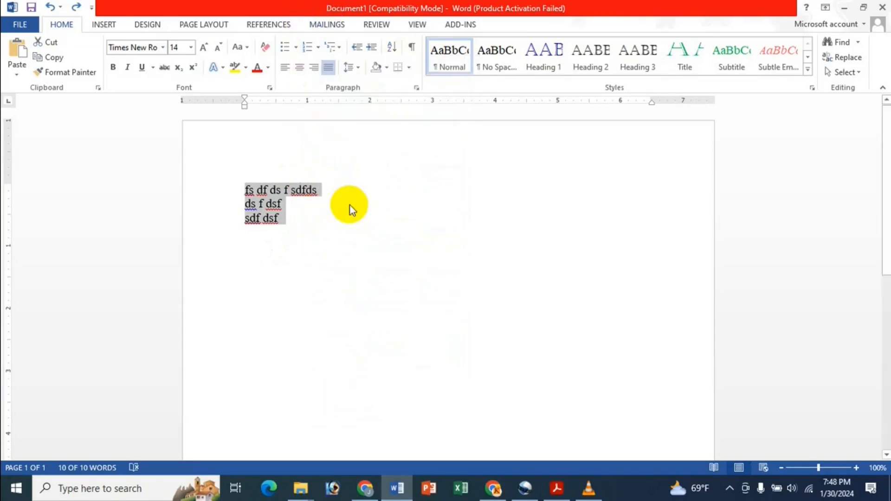
key(Delete)
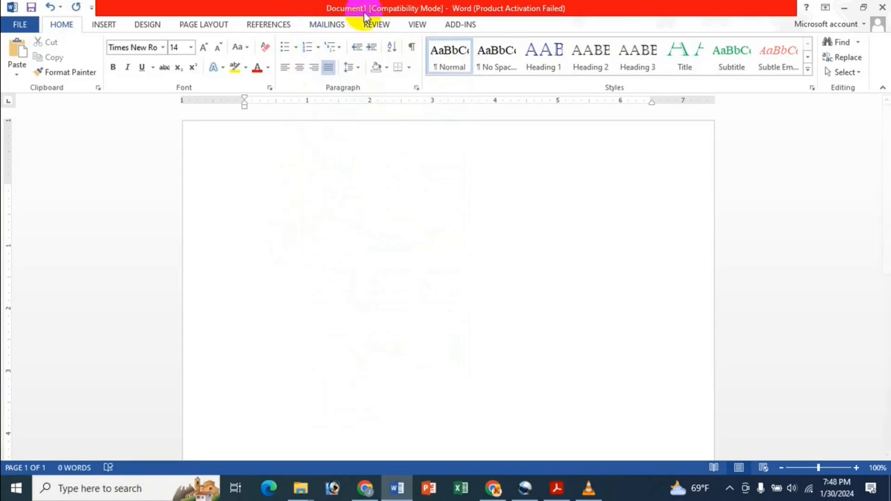
Step: Start a new number format whose number font is 18-point red
click(317, 49)
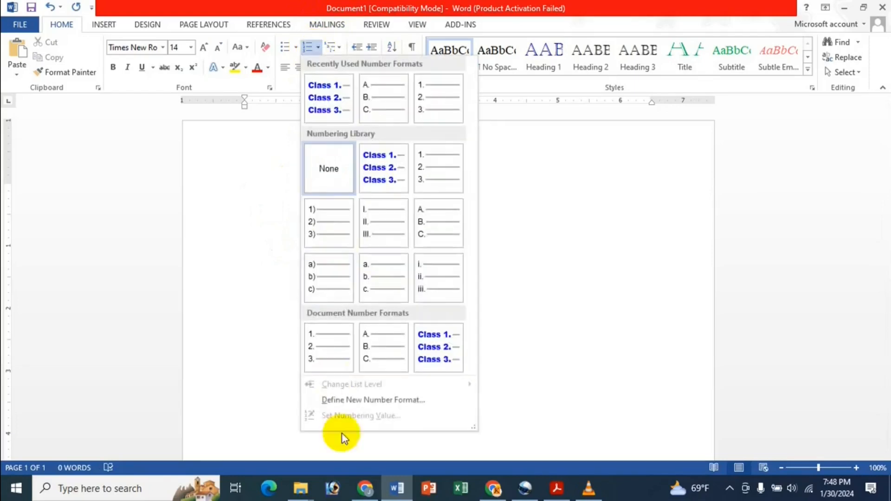
click(368, 399)
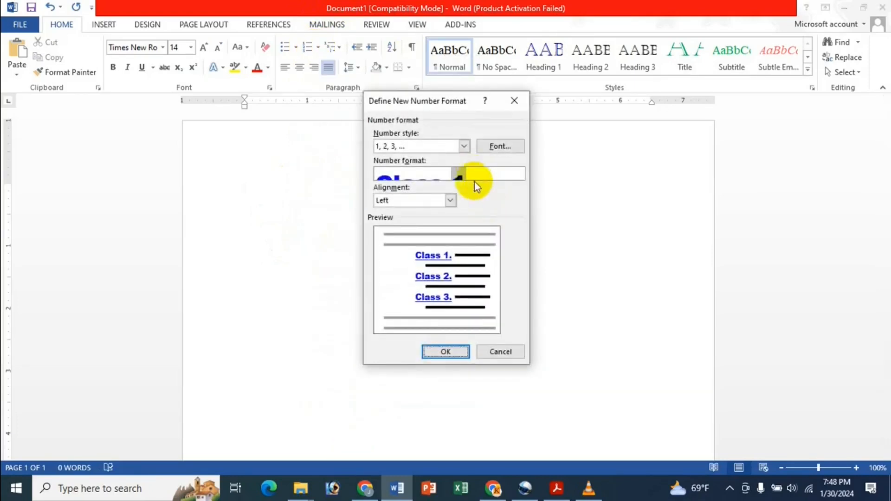
click(495, 146)
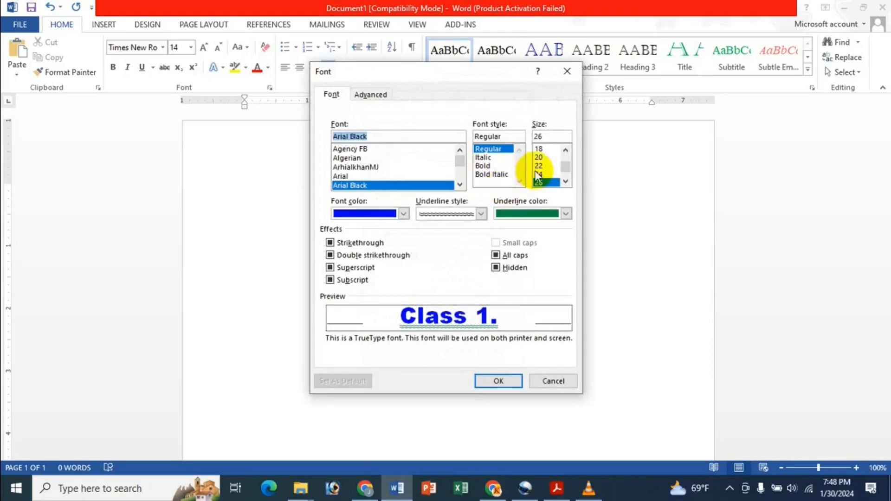
click(551, 149)
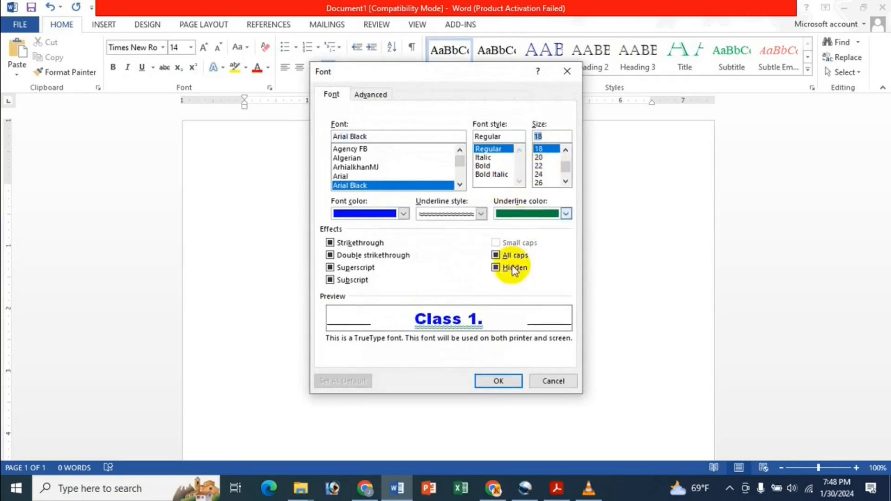
click(480, 214)
click(403, 213)
click(403, 213)
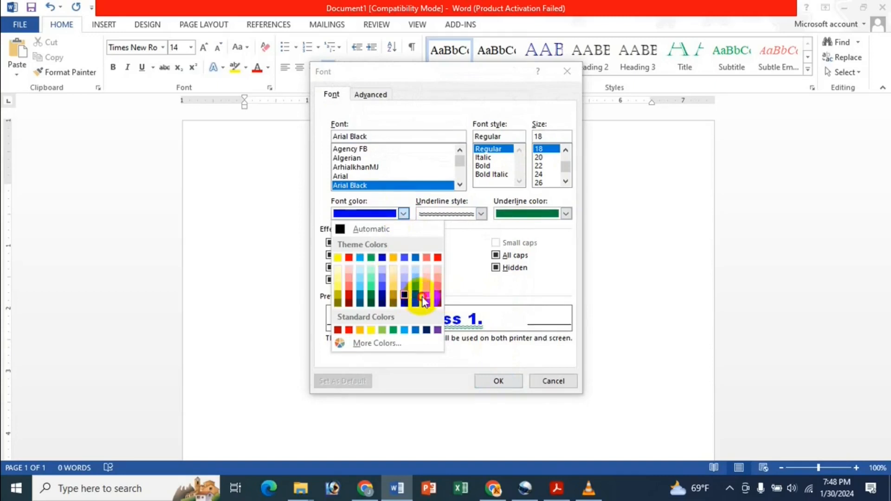
click(438, 291)
click(504, 383)
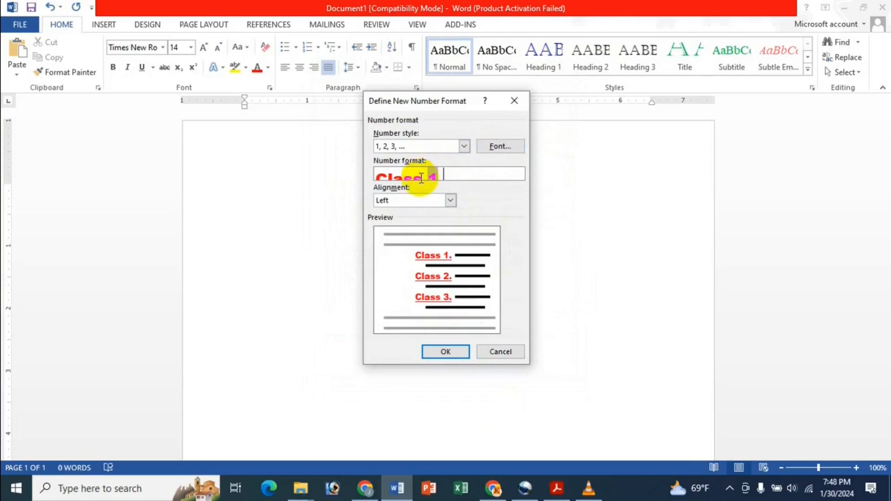
Step: Switch the number style to A, B, C so items read Class A., and confirm
click(443, 147)
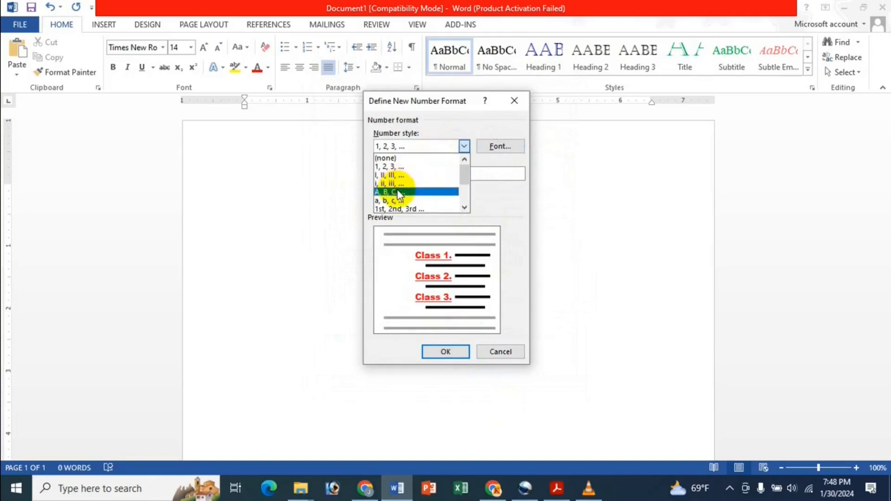
click(399, 190)
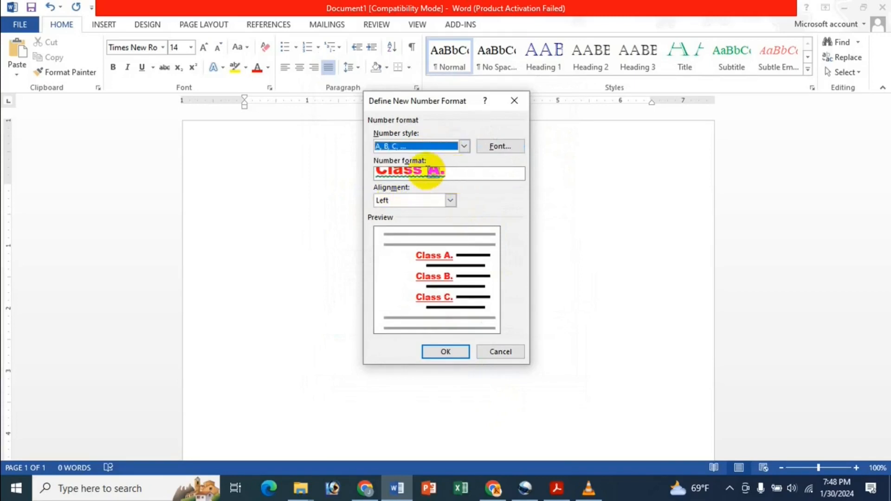
click(427, 170)
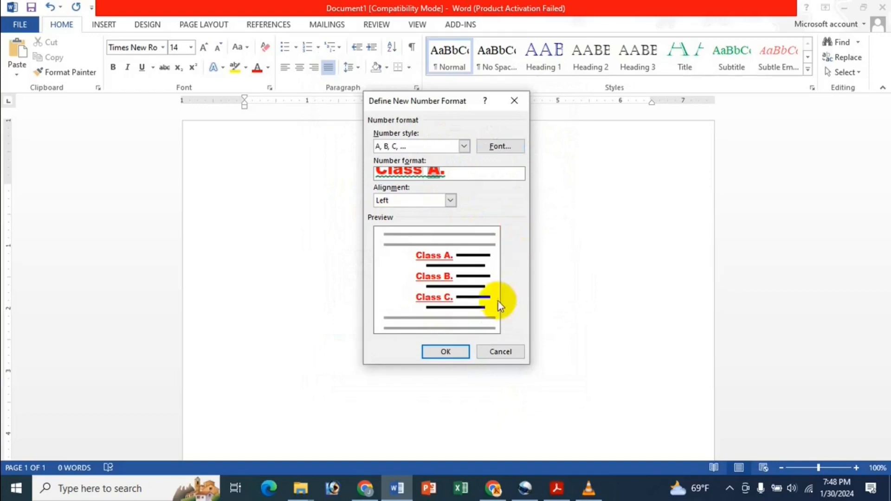
click(447, 351)
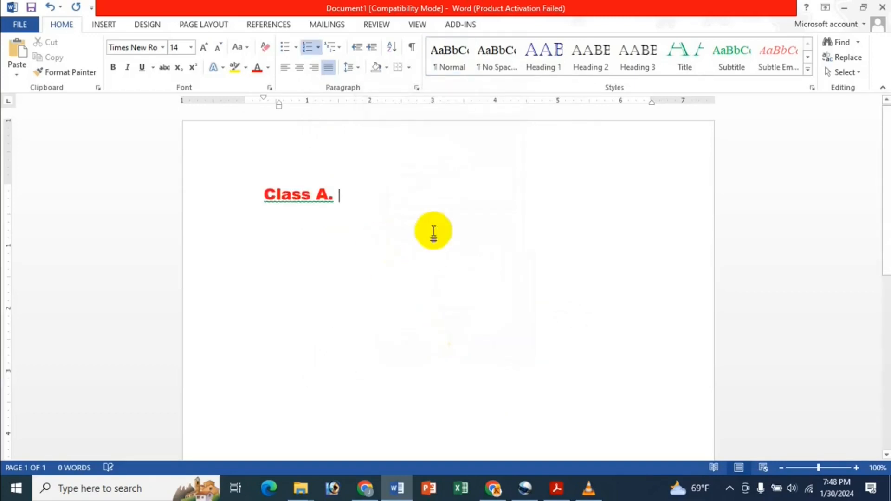
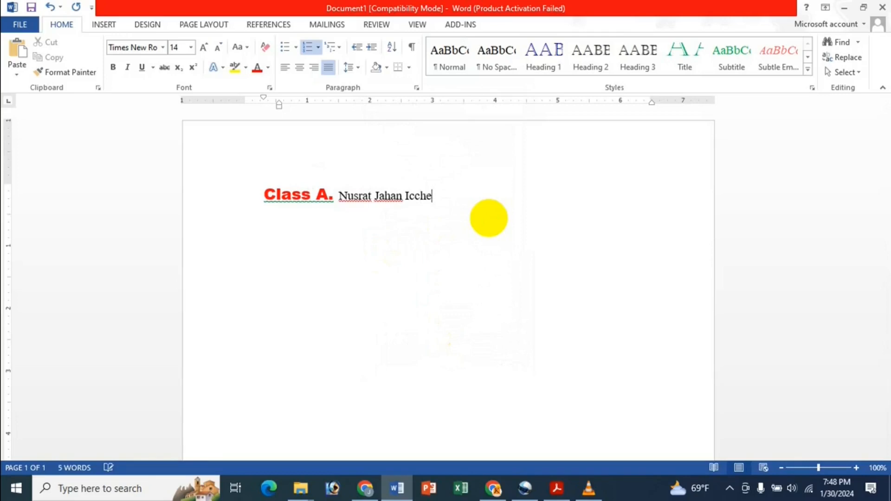
Step: Enter a person's name under Class A., sample text under Class B. and C., then select everything
key(Return)
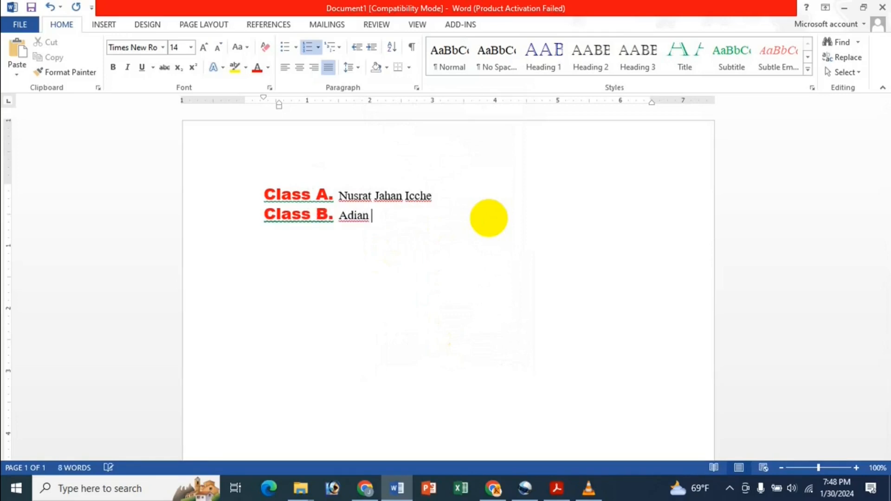
text(han)
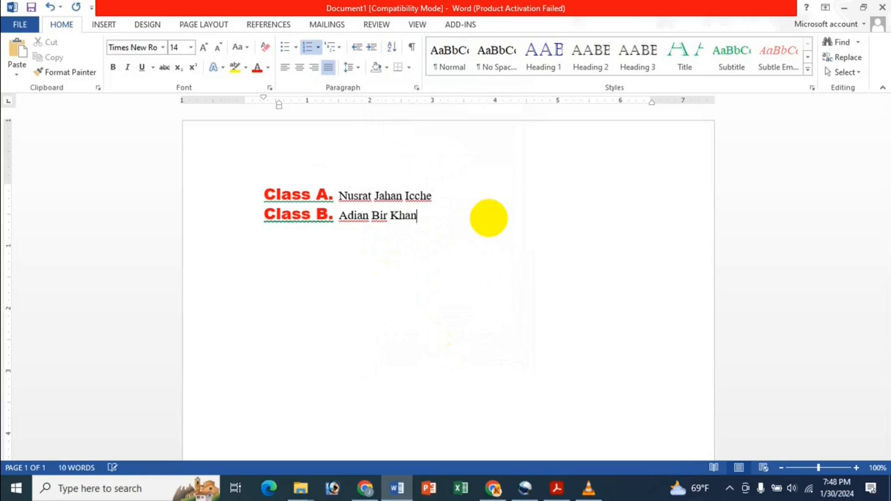
key(Return)
text(hdh g gfh)
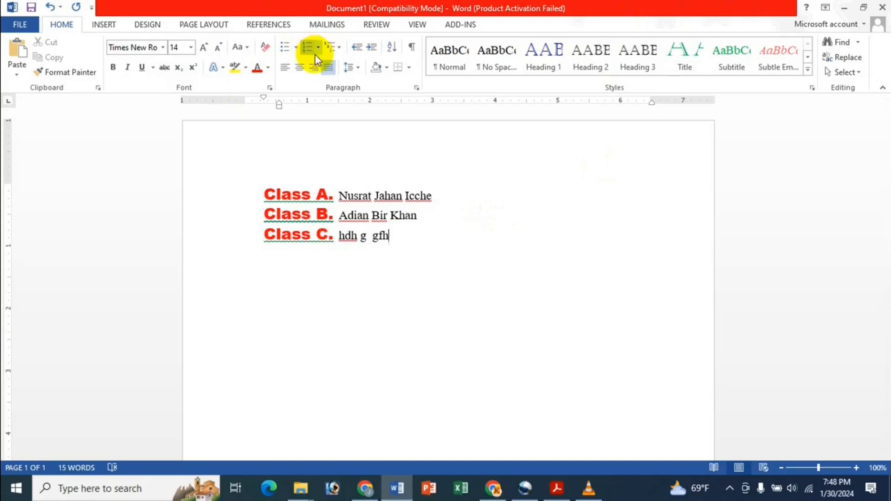
key(ctrl+a)
Step: Clear the page and type three justified sample lines
key(Delete)
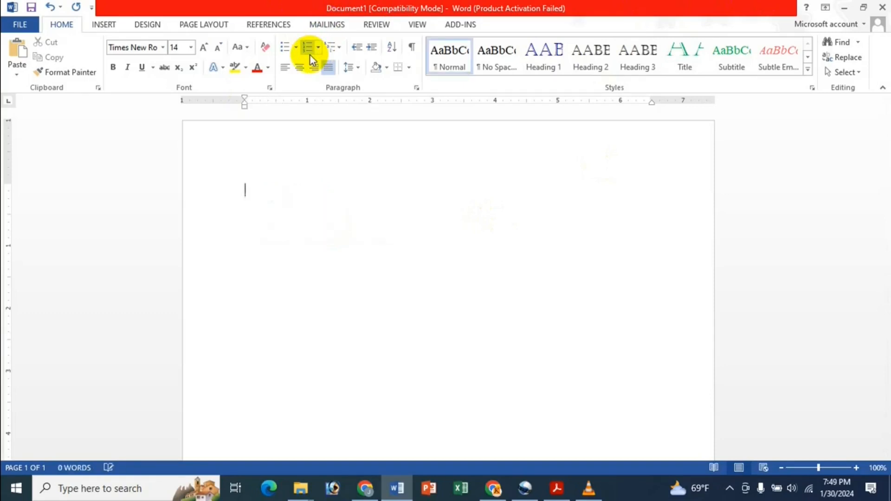
text(g dfgd)
key(Return)
text(fg fd gdfg)
key(Return)
text(df gd fg)
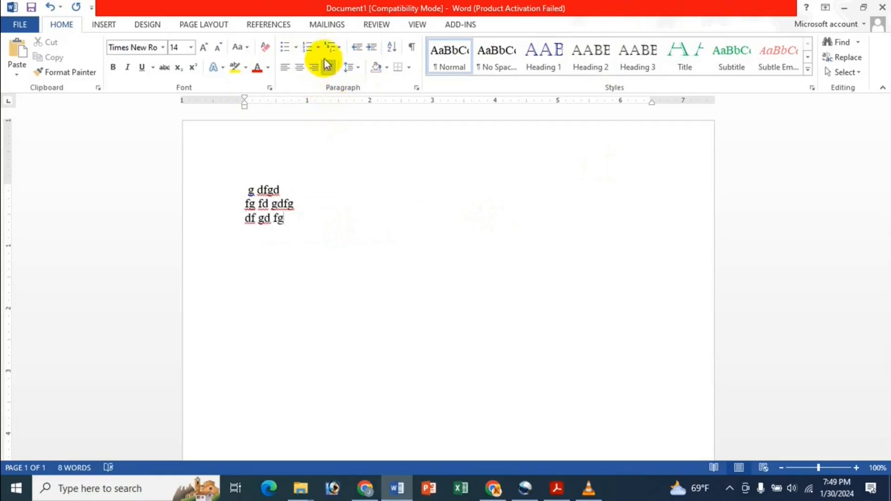
click(328, 66)
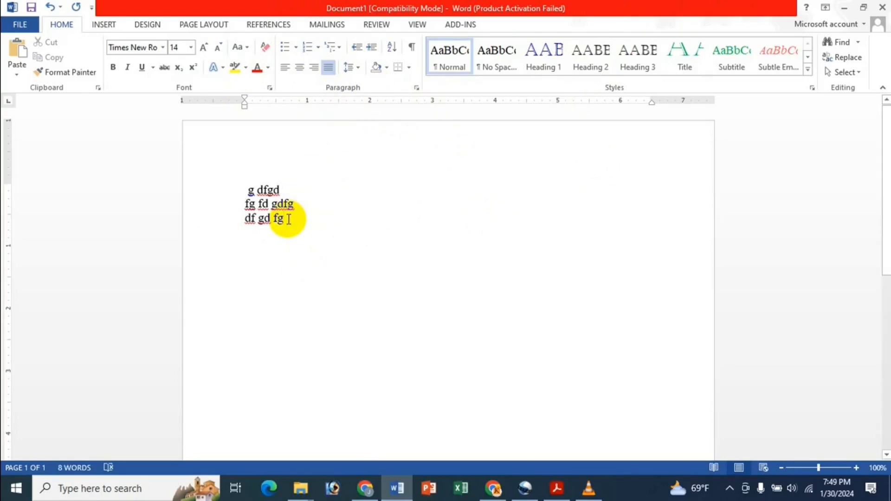
Step: Number the lines with the red Class A., B., C. format and open that library entry's options
key(ctrl+a)
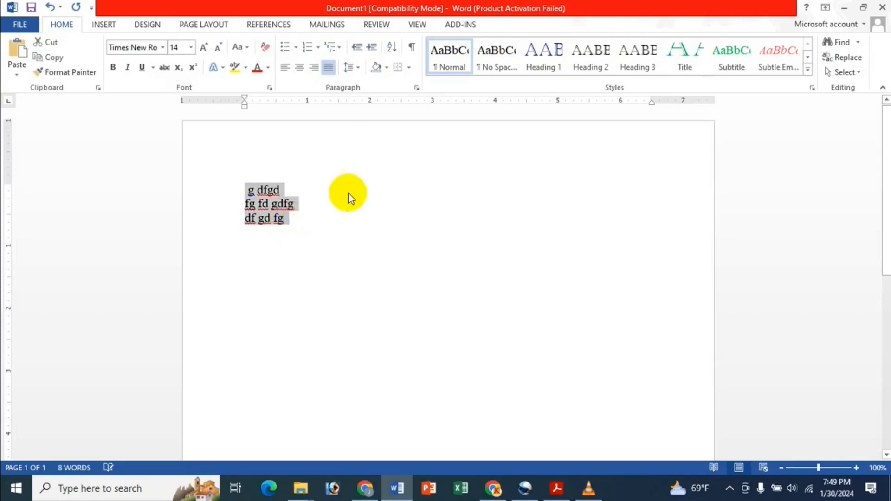
click(318, 47)
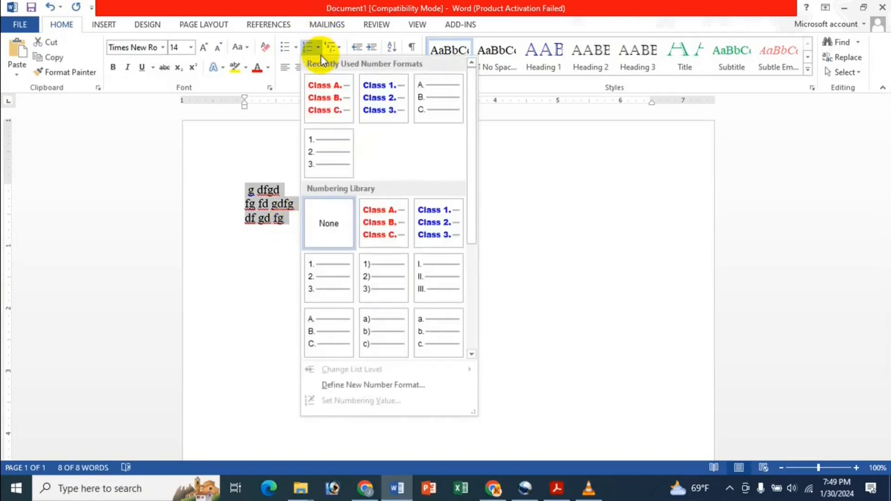
click(371, 207)
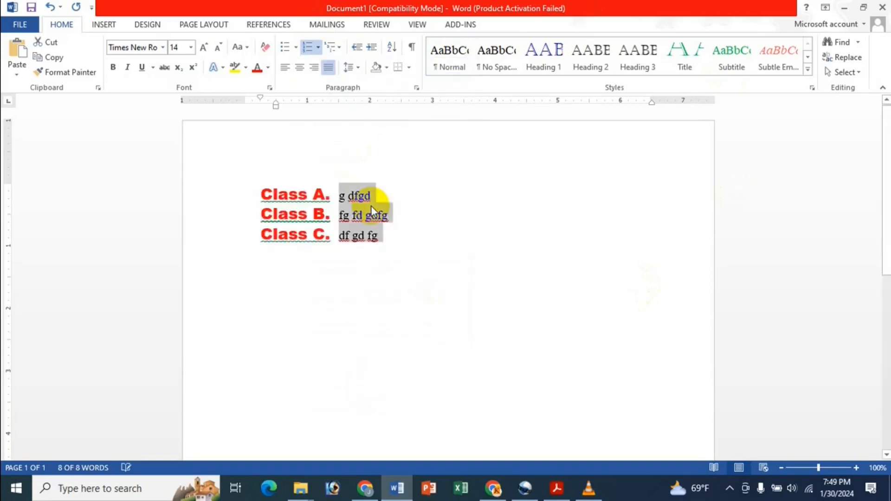
click(431, 195)
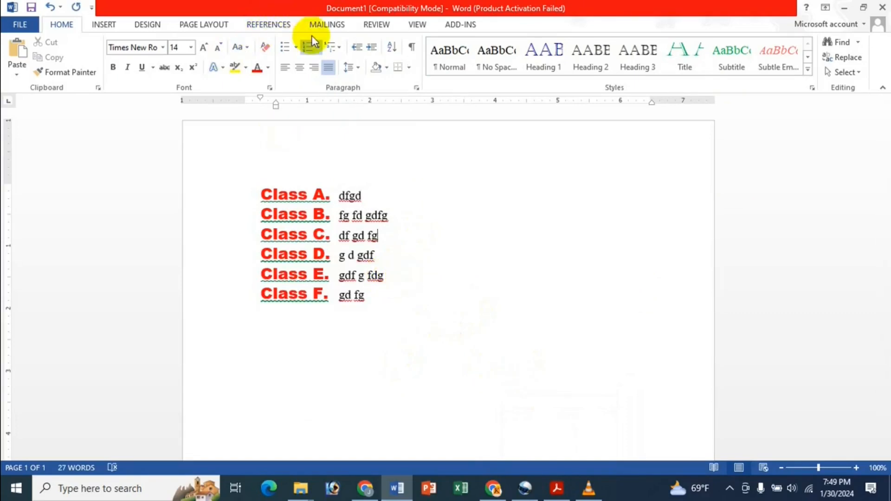
click(319, 47)
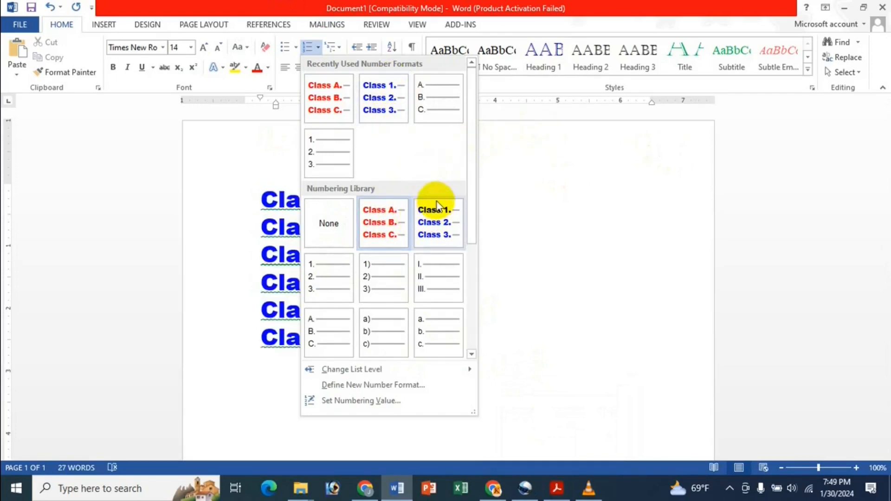
right_click(397, 220)
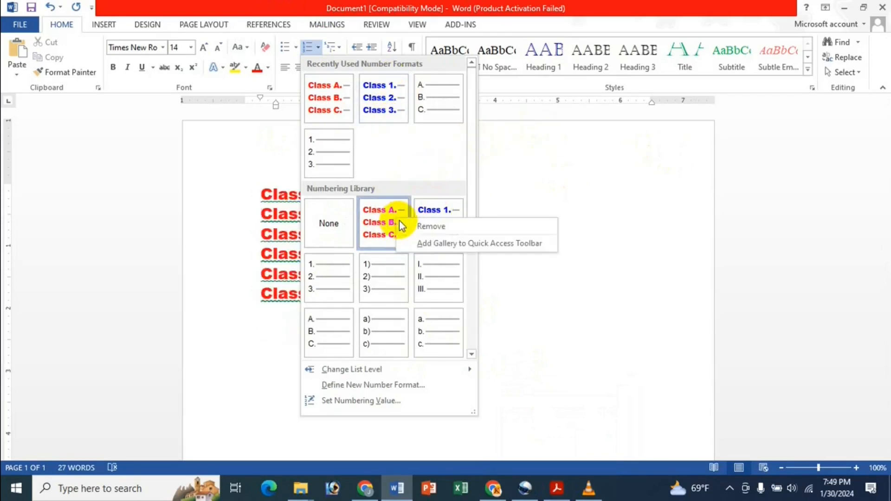
Step: Remove the Class A. format from the numbering library, keep Class 1., then switch to Acrobat
click(448, 226)
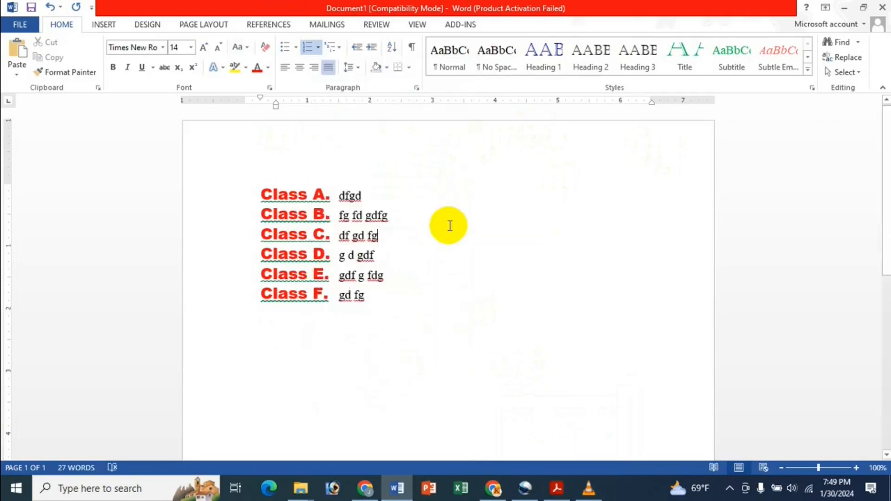
click(318, 47)
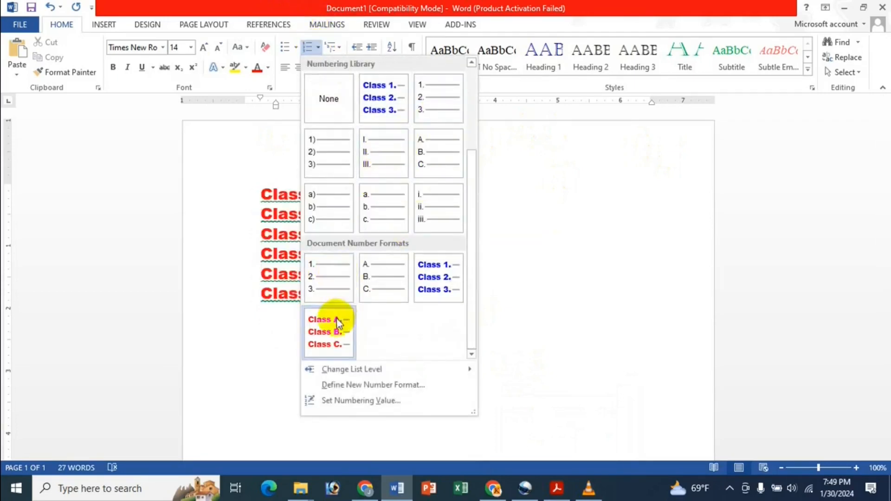
scroll(403, 301, up, 2)
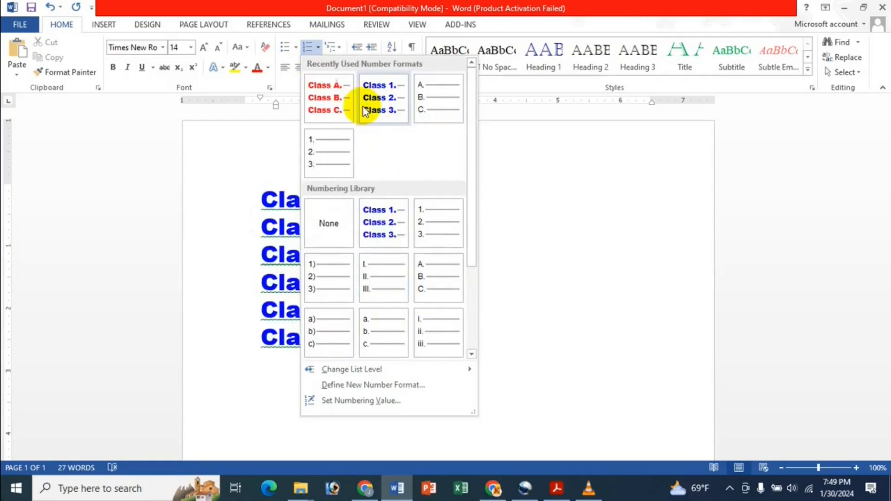
right_click(382, 229)
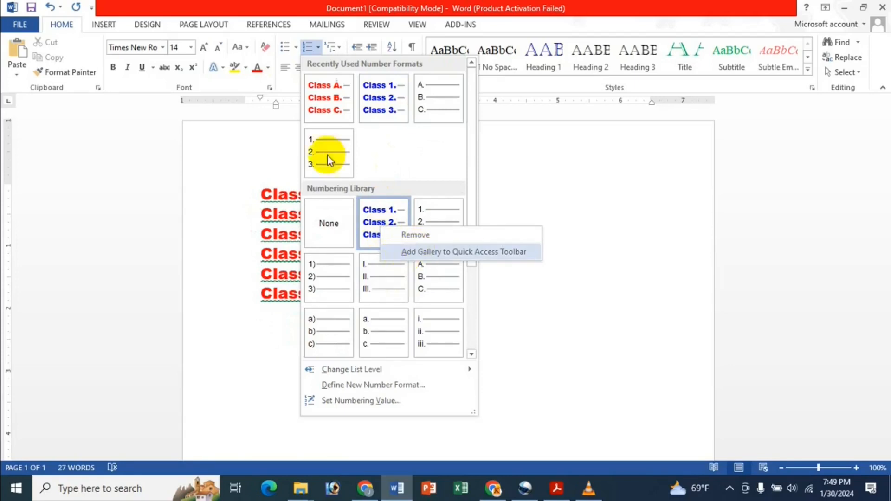
click(426, 149)
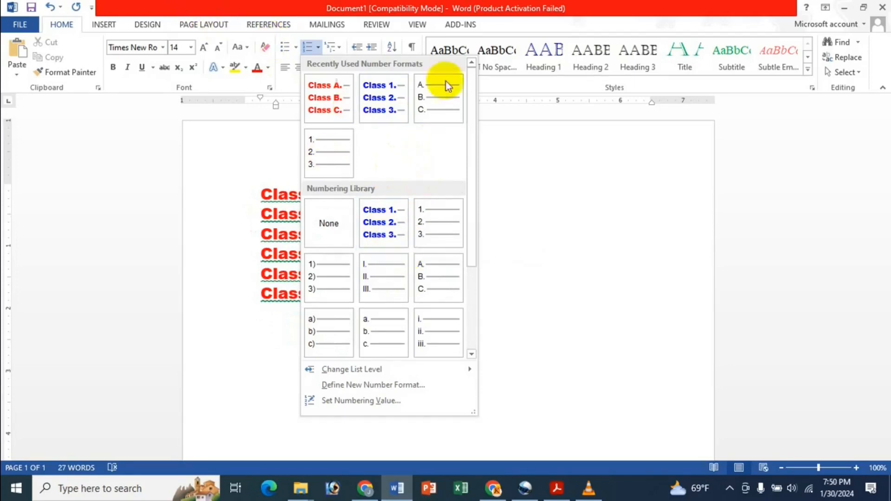
click(511, 188)
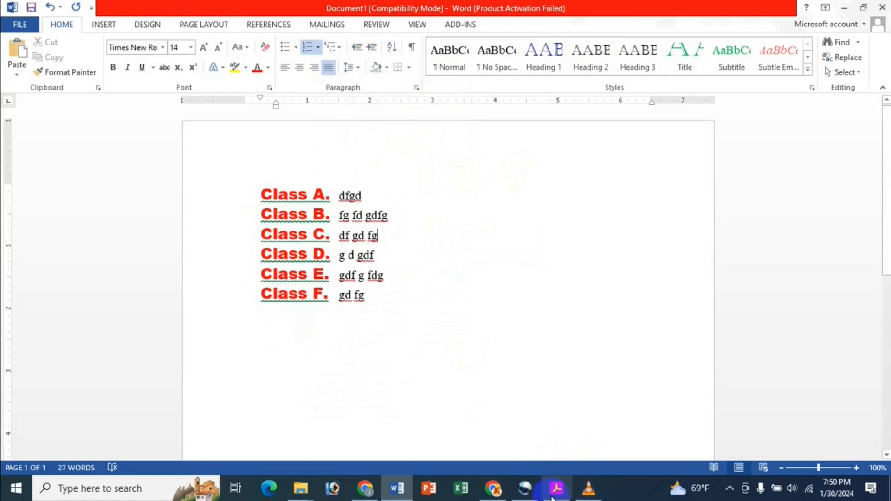
click(552, 455)
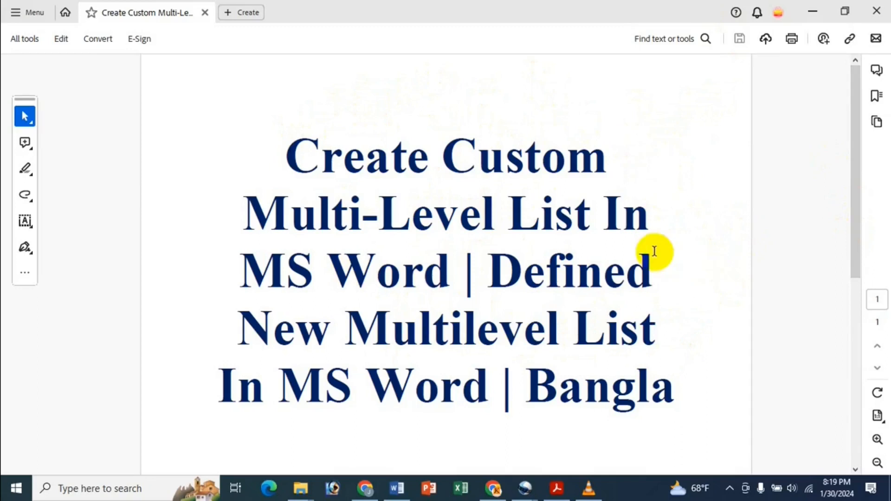
Step: Minimise the 'Create Custom Multi-Level List In MS Word' title PDF to return to Word
click(811, 6)
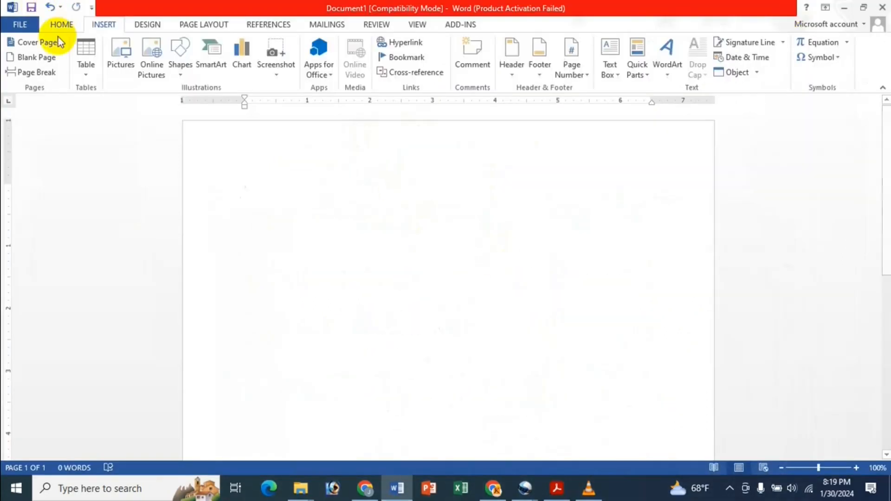
Step: Browse the list galleries on the Home tab and apply the 1) a) i) multilevel list
click(63, 25)
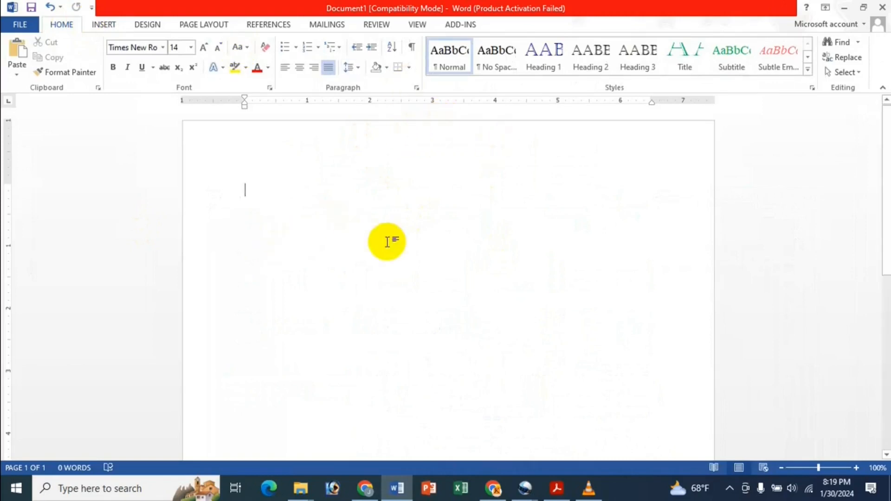
click(335, 51)
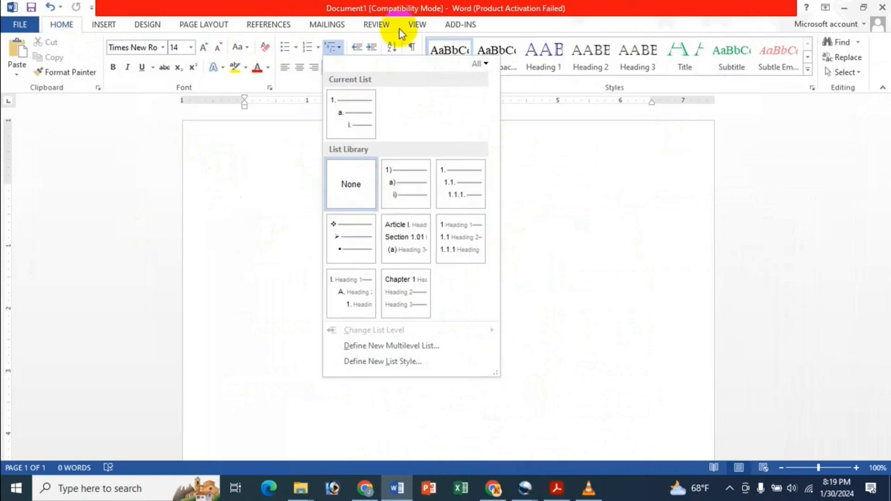
click(288, 5)
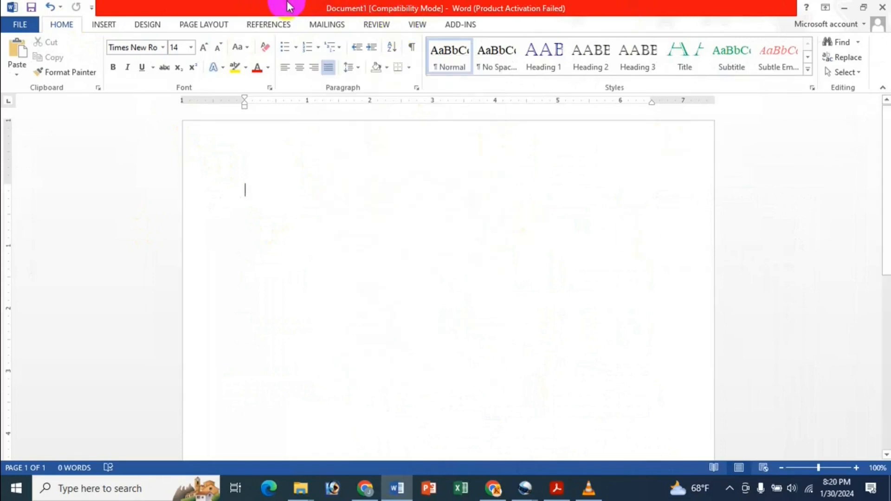
click(316, 49)
click(296, 47)
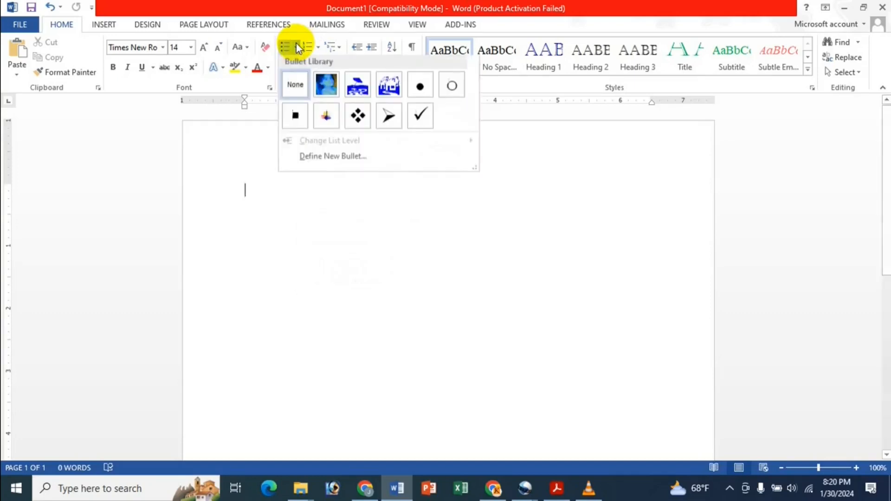
click(296, 24)
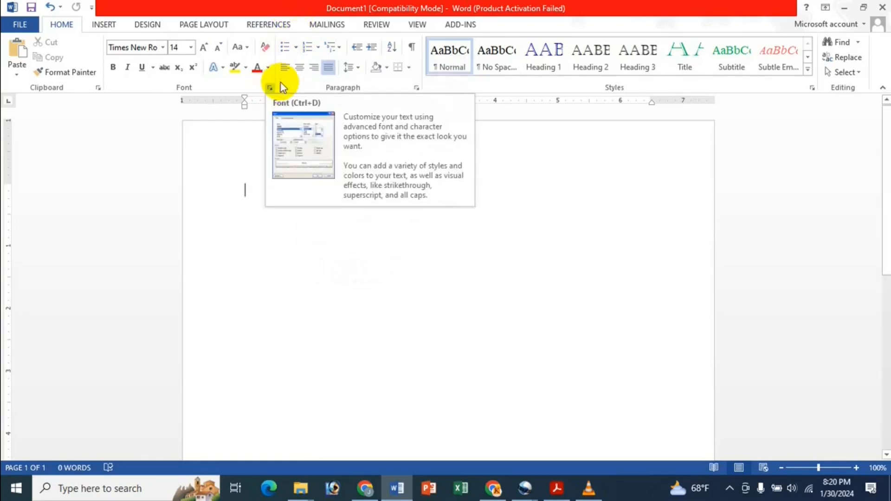
click(341, 44)
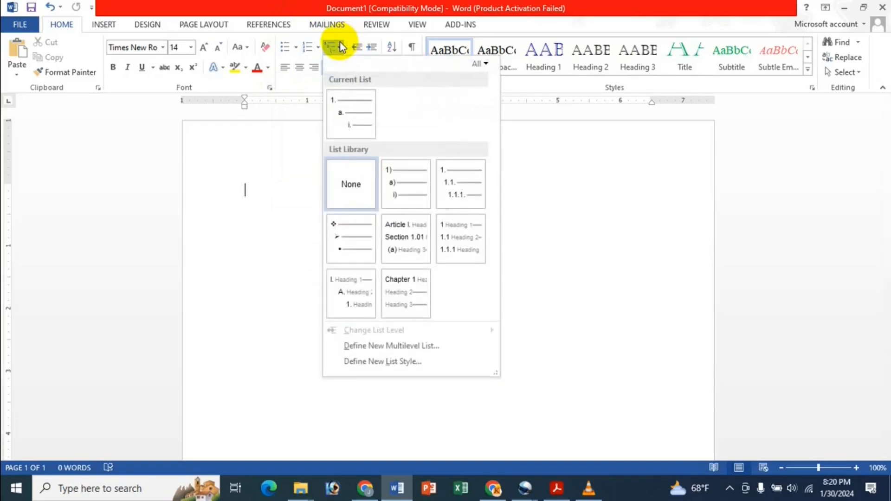
click(390, 165)
Step: Type five numbered sample items, then select and delete the whole list
text(dfgdf g dfg)
key(Return)
text(fdgdfg)
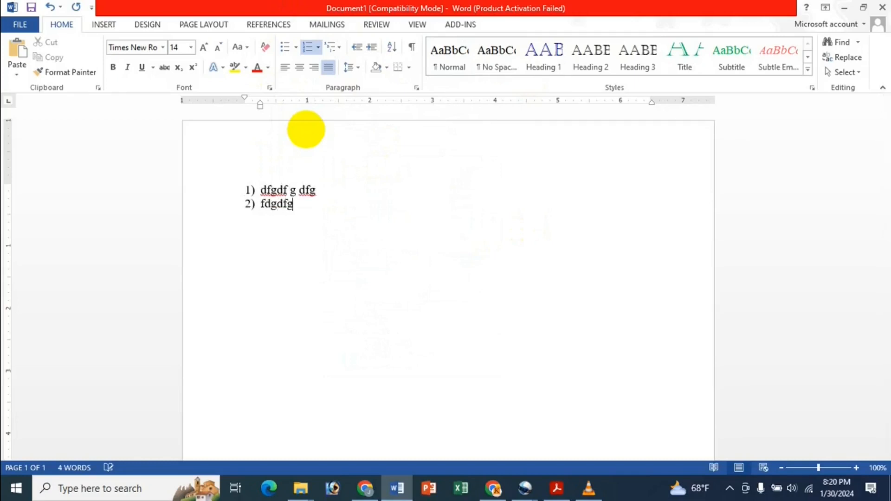
text(dfg)
key(Return)
text(dgdfg)
key(Return)
text(dfg)
key(Return)
text(dfgd)
key(Return)
text(fgfdg)
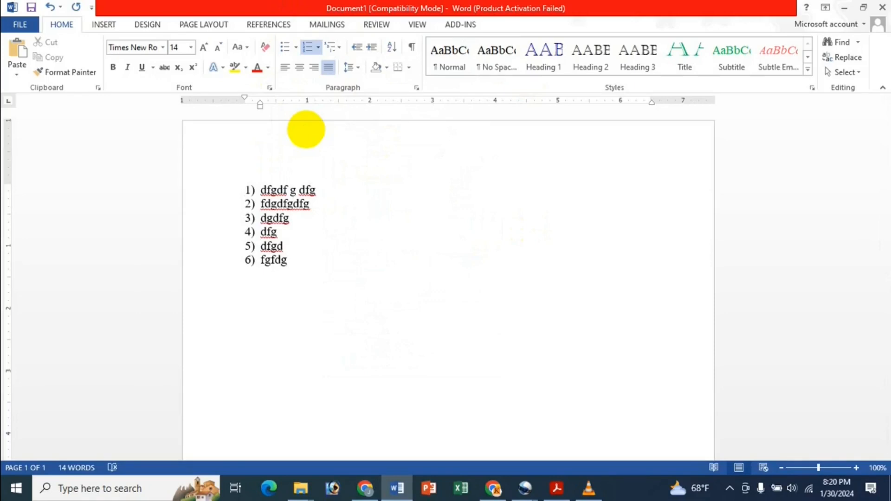
key(ctrl+a)
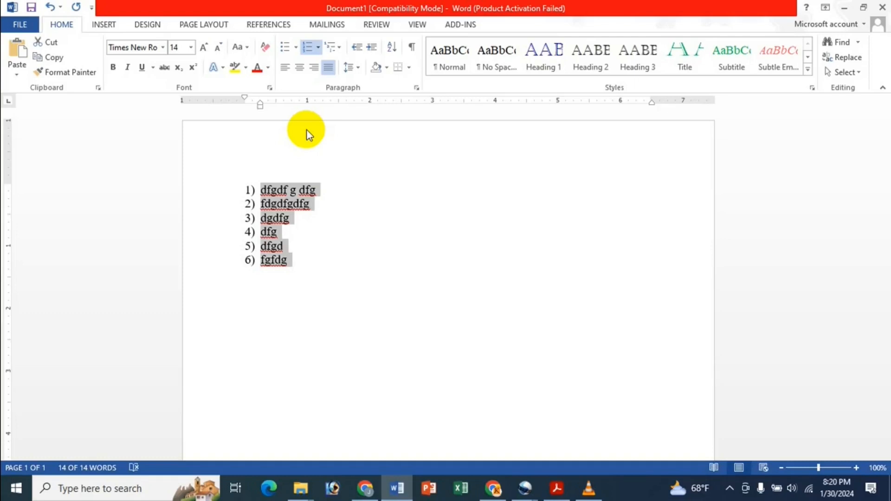
key(BackSpace)
Step: Type three sample lines, number them with the 1) a) i) list, then delete them
text(hgfh fghf)
key(Return)
text(ghfg)
key(Return)
text(h)
text(fg)
key(Return)
text(hgf)
key(Return)
text(hg)
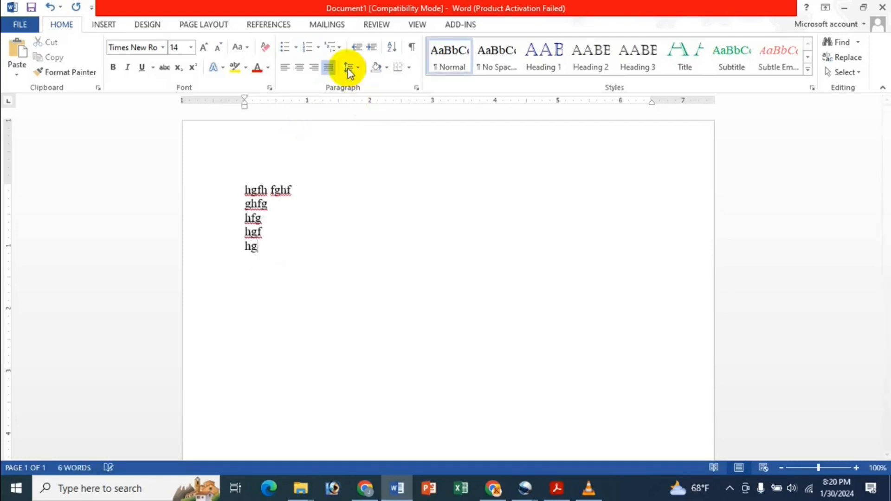
key(ctrl+a)
click(332, 50)
click(399, 178)
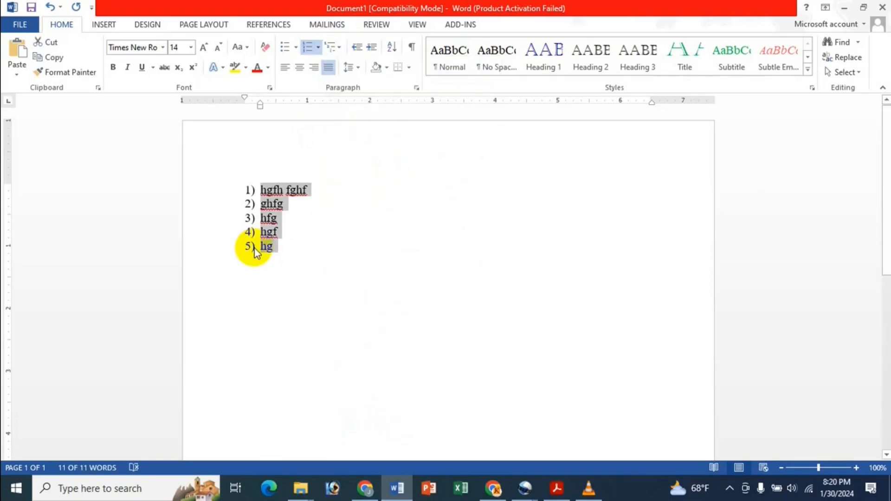
key(BackSpace)
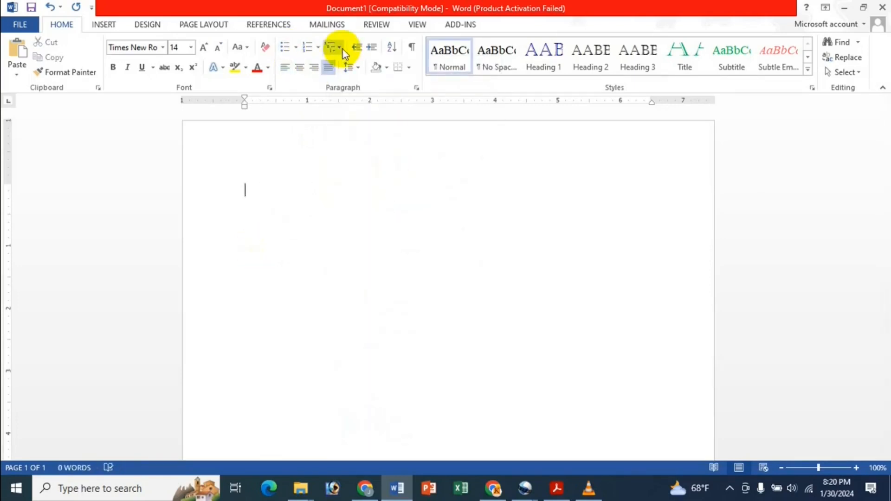
Step: Start Define New Multilevel List from the Multilevel List menu, after cancelling Define New List Style
click(343, 51)
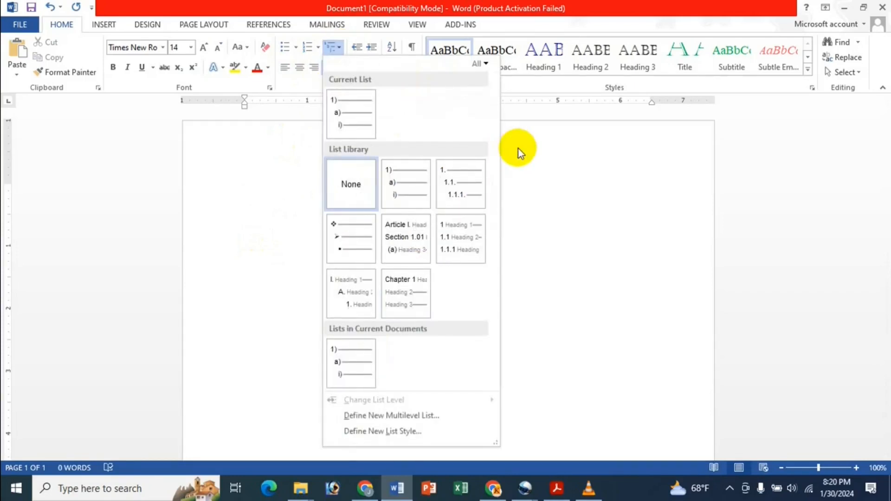
click(404, 430)
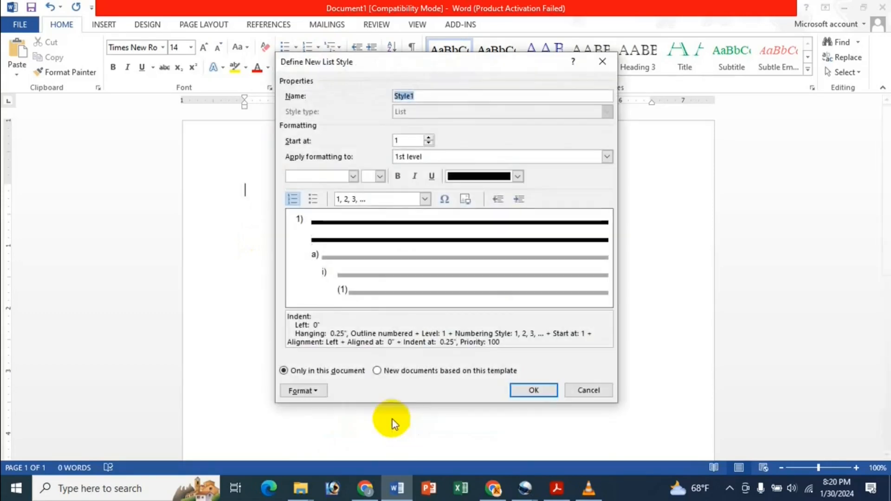
click(602, 62)
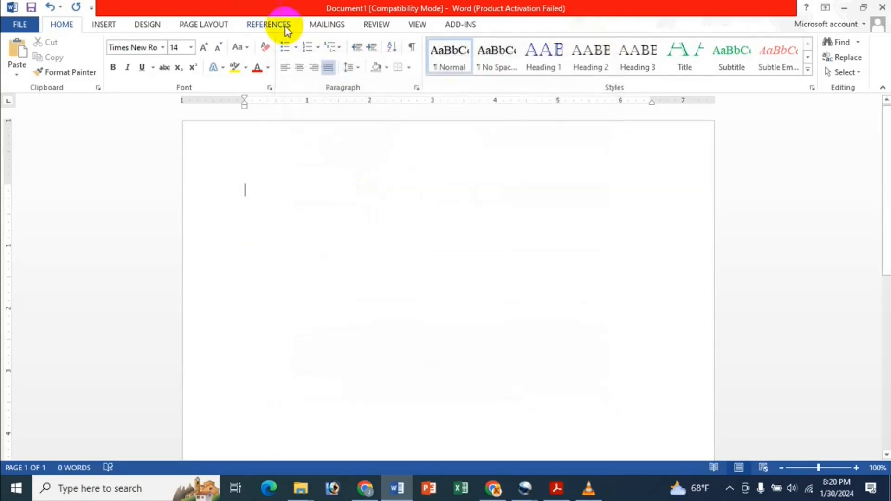
click(334, 47)
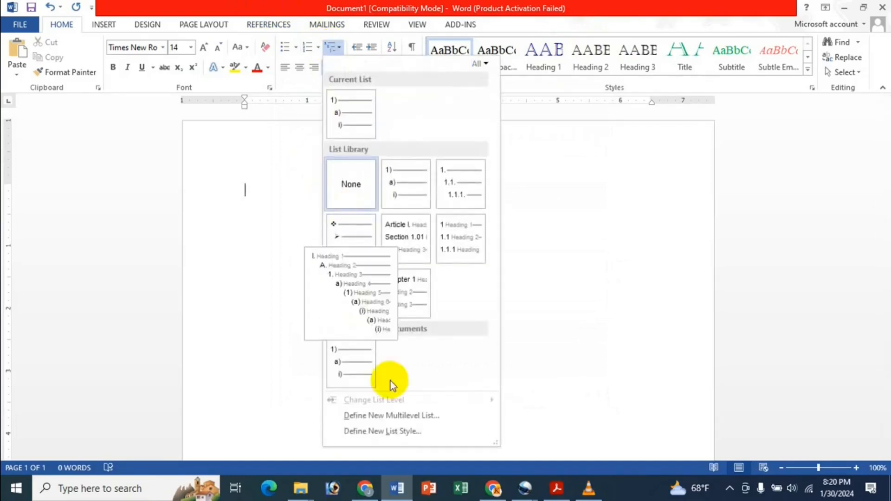
click(409, 416)
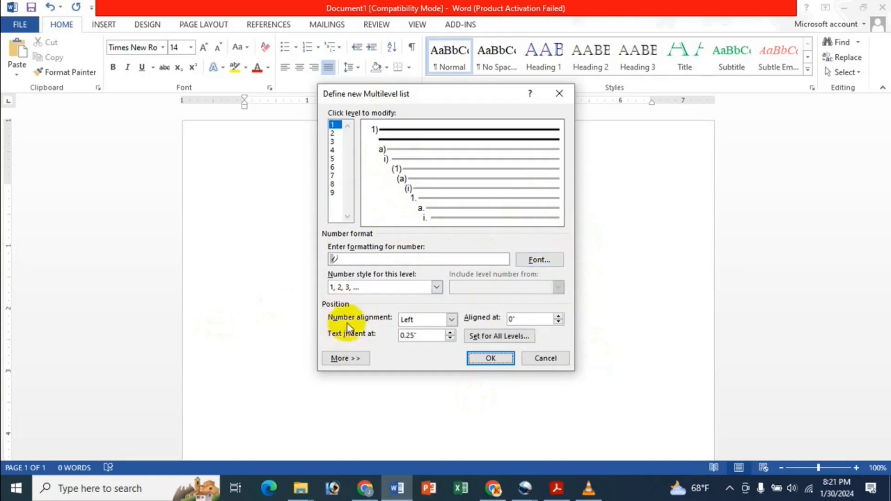
Step: Keep level 1's number style as 1, 2, 3 with Left number alignment
click(393, 286)
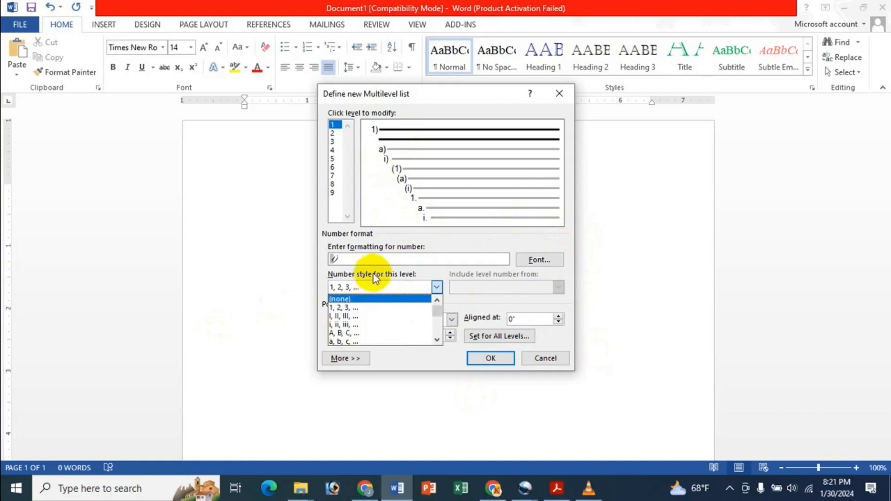
click(434, 270)
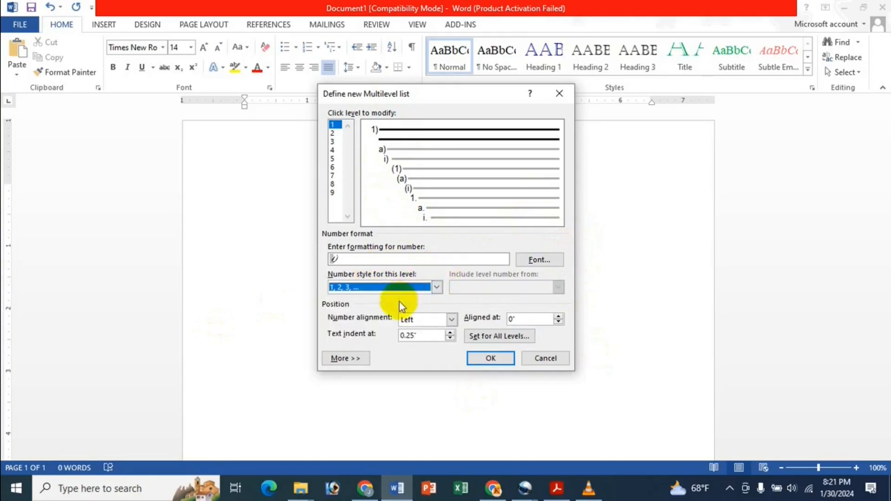
click(397, 287)
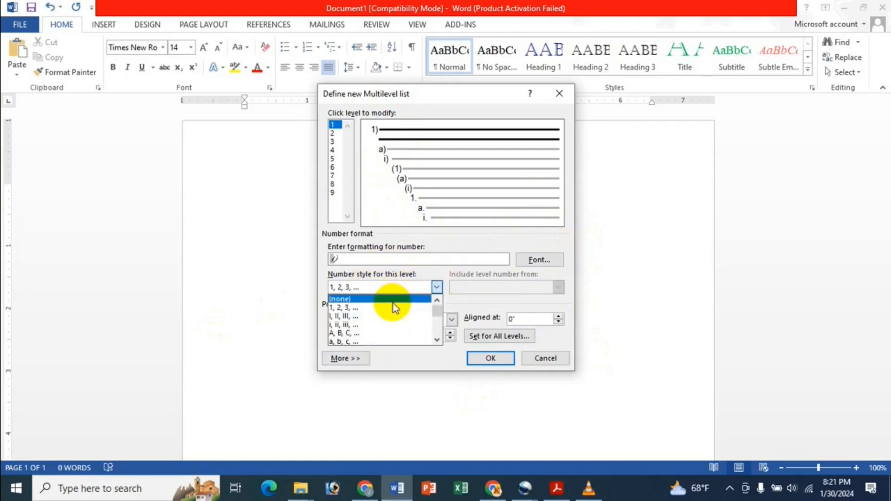
click(390, 308)
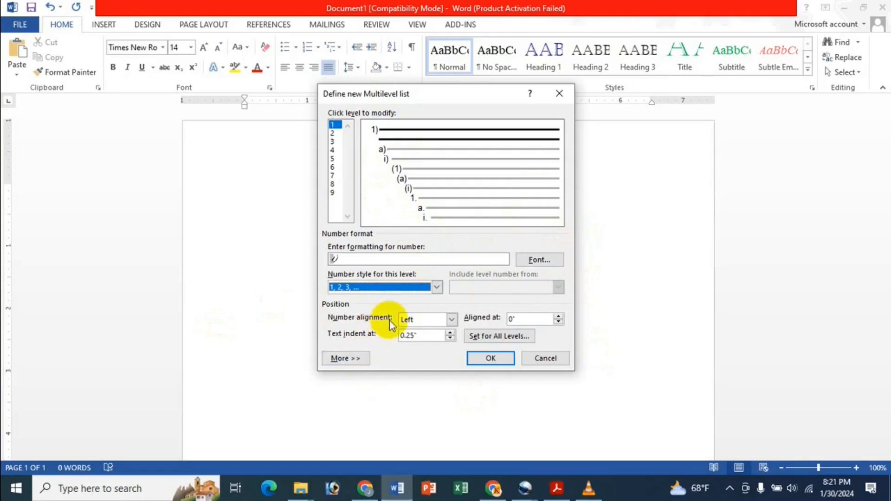
click(450, 319)
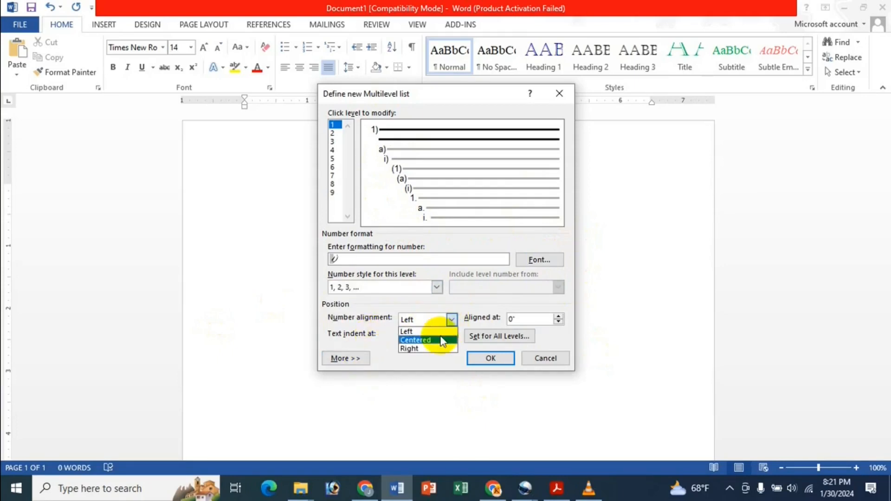
click(448, 339)
click(451, 320)
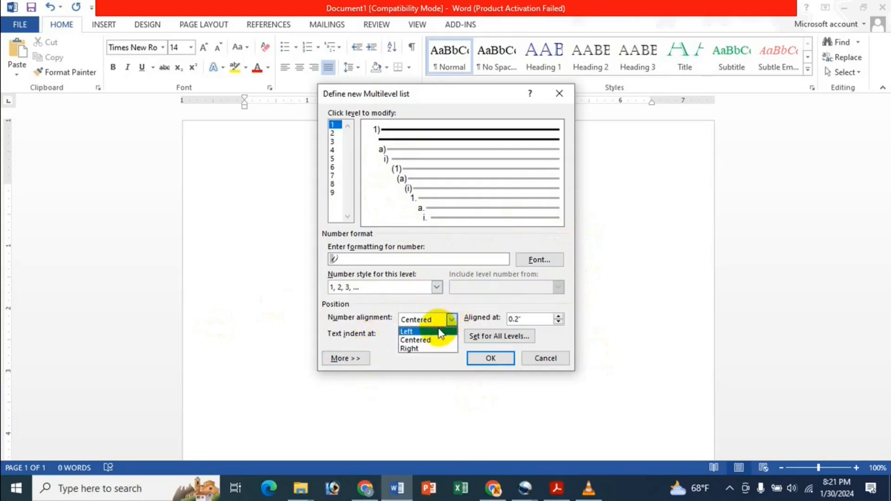
click(439, 332)
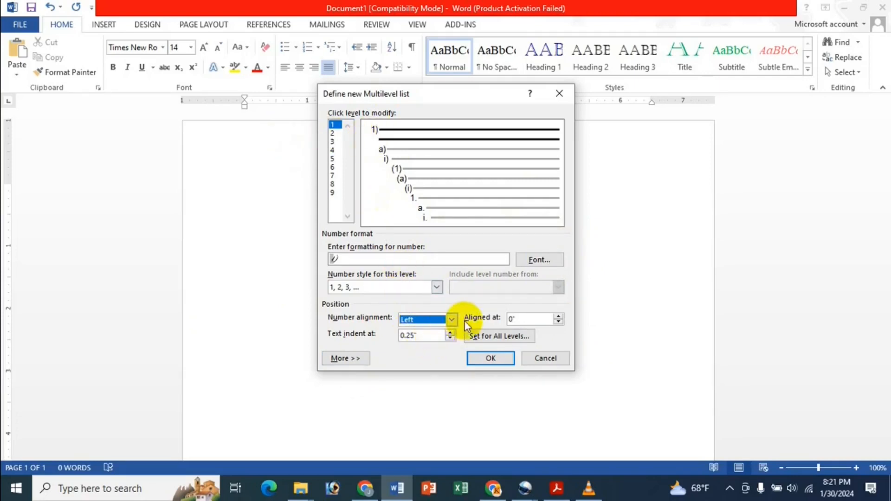
click(445, 320)
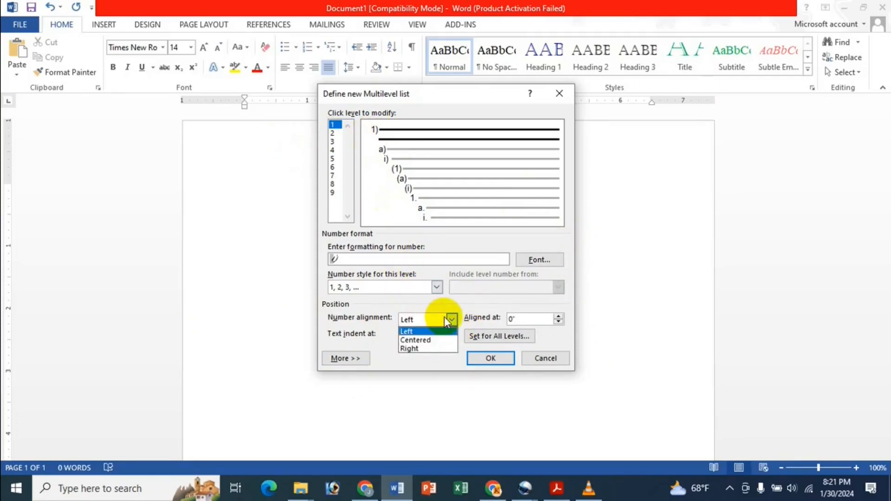
click(405, 332)
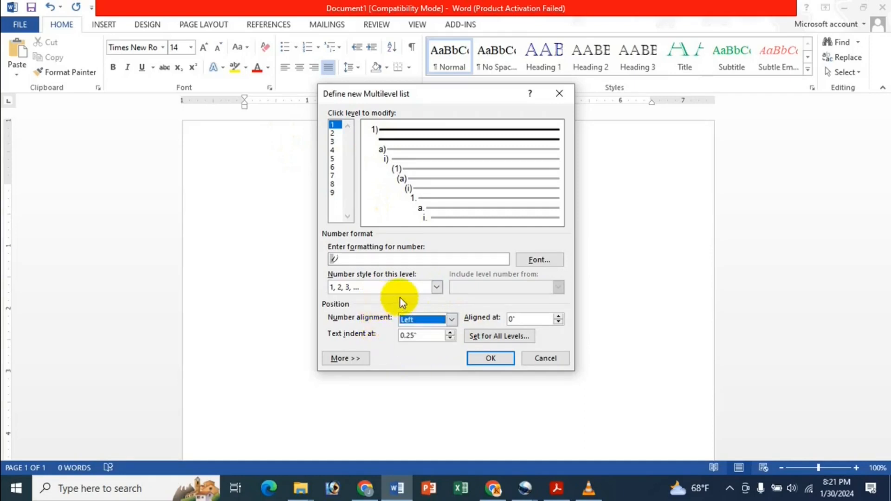
Step: Leave the text indent at 0.25" and expand the dialog's extra options
click(450, 332)
click(450, 332)
click(451, 339)
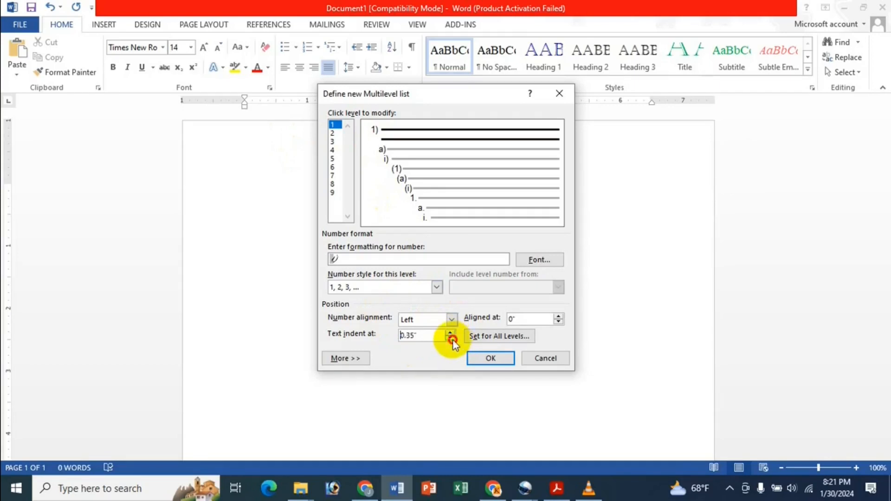
click(450, 339)
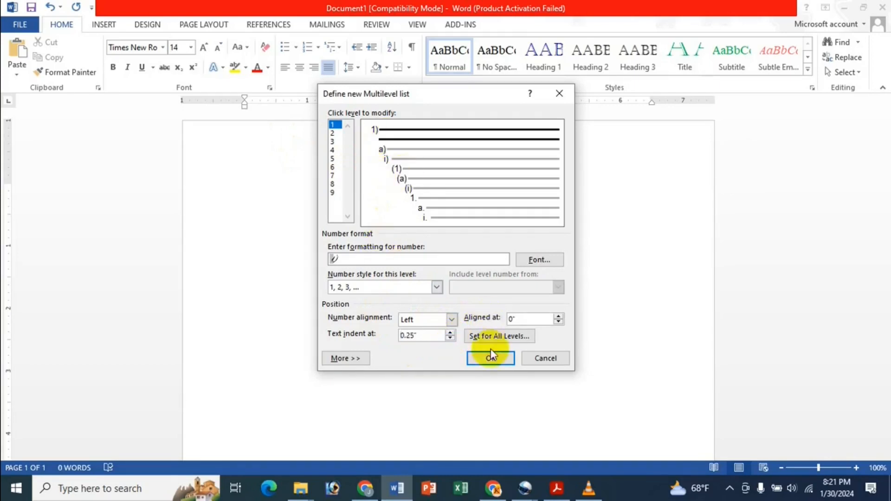
click(451, 332)
click(451, 333)
click(451, 332)
click(451, 333)
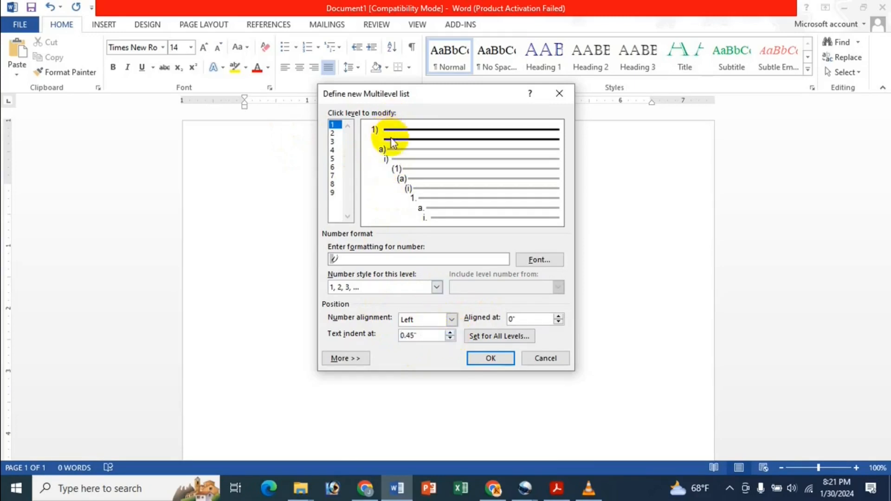
click(450, 338)
click(449, 337)
click(449, 337)
click(449, 338)
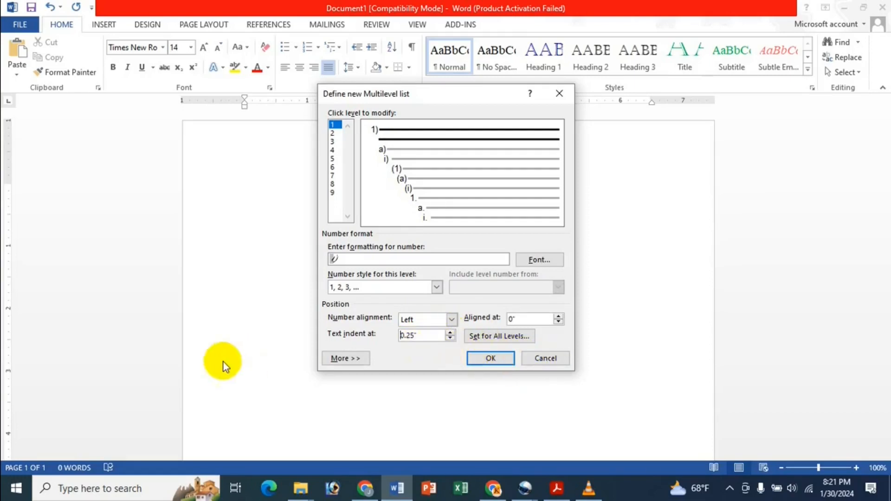
click(360, 358)
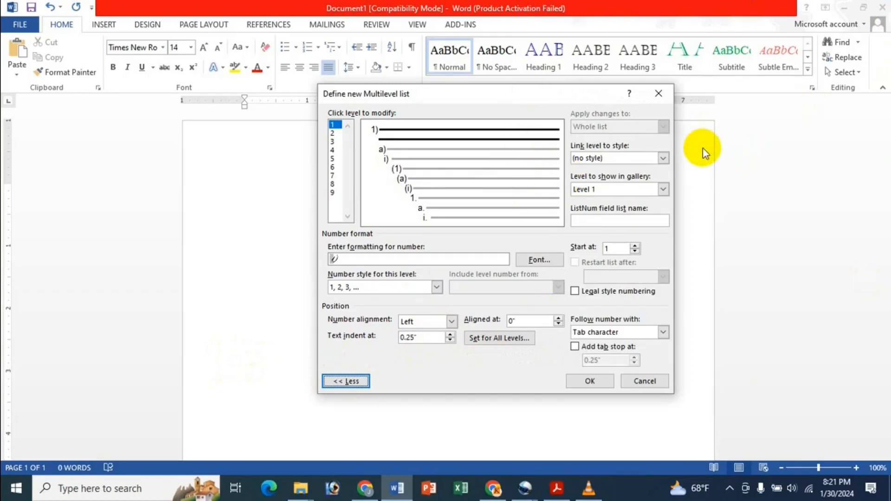
Step: Set the level 1 number font to Arial Black, keeping the number position at 0"
click(540, 259)
click(377, 158)
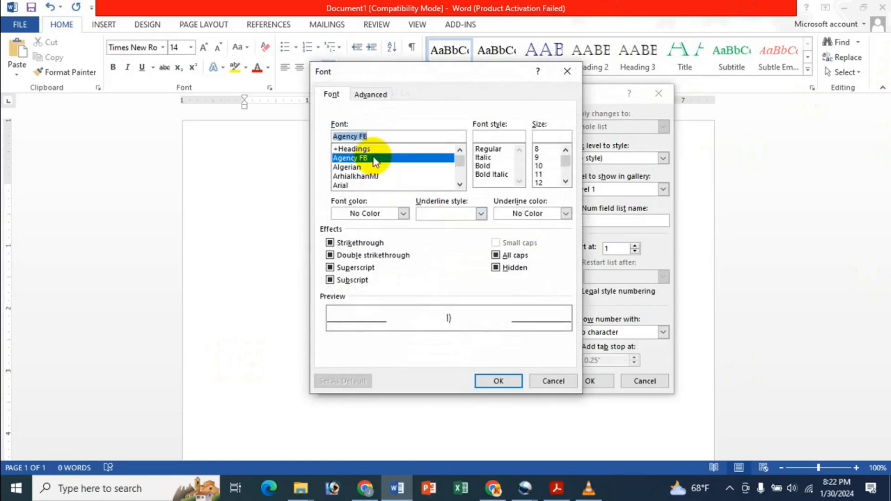
click(460, 185)
click(459, 184)
click(399, 177)
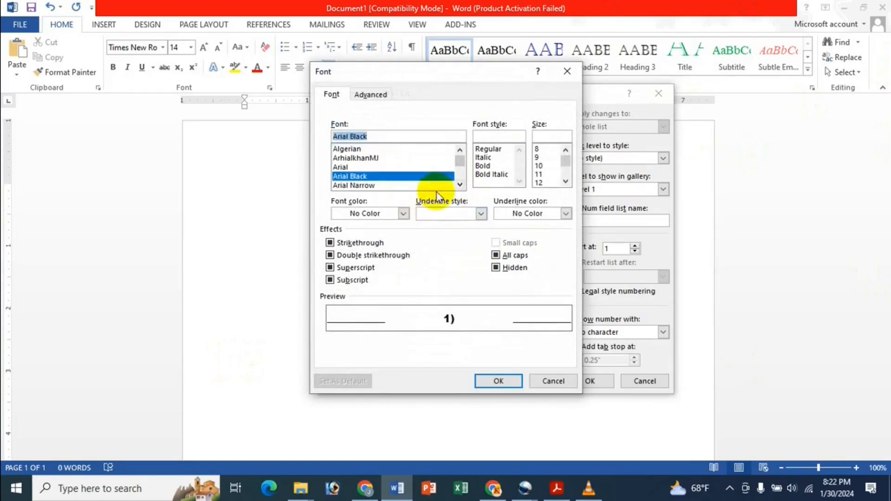
click(500, 380)
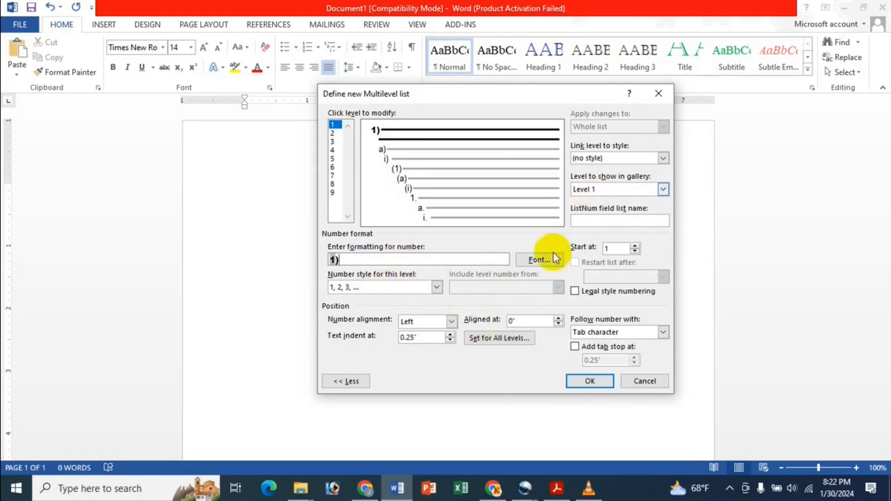
click(559, 318)
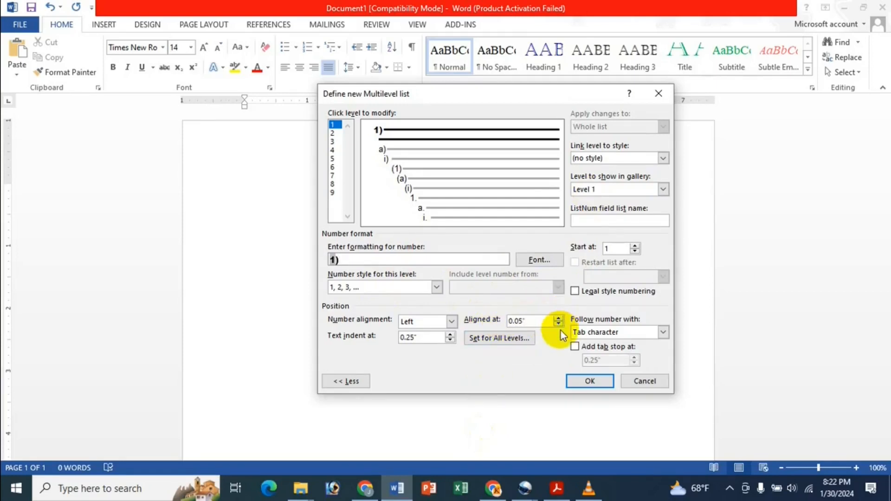
click(562, 324)
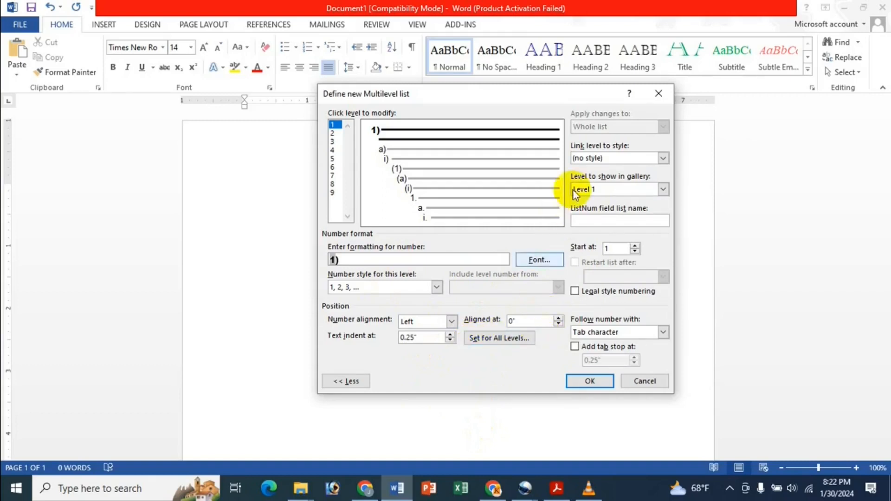
Step: Link level 1 to Heading 1 and show Level 1 in the gallery
click(662, 159)
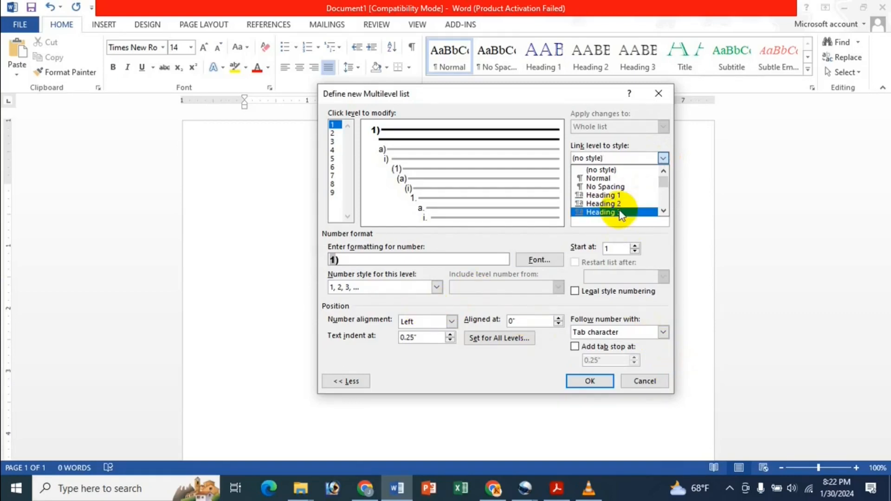
click(620, 195)
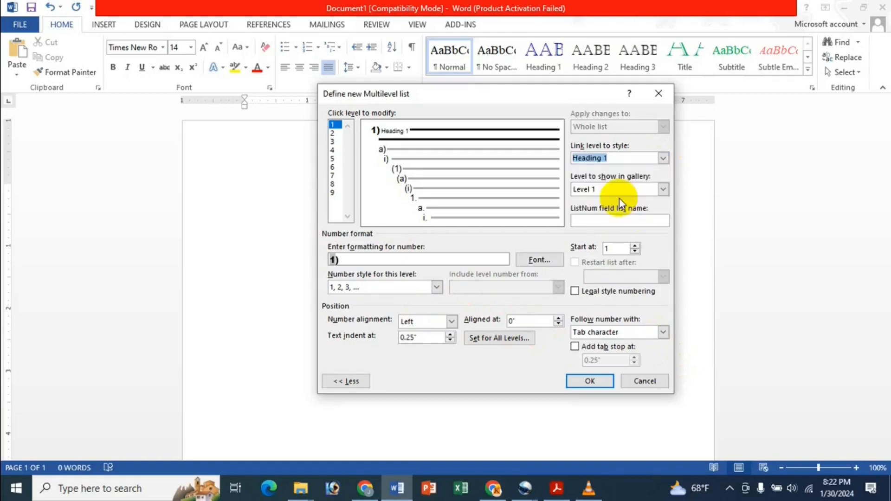
click(623, 191)
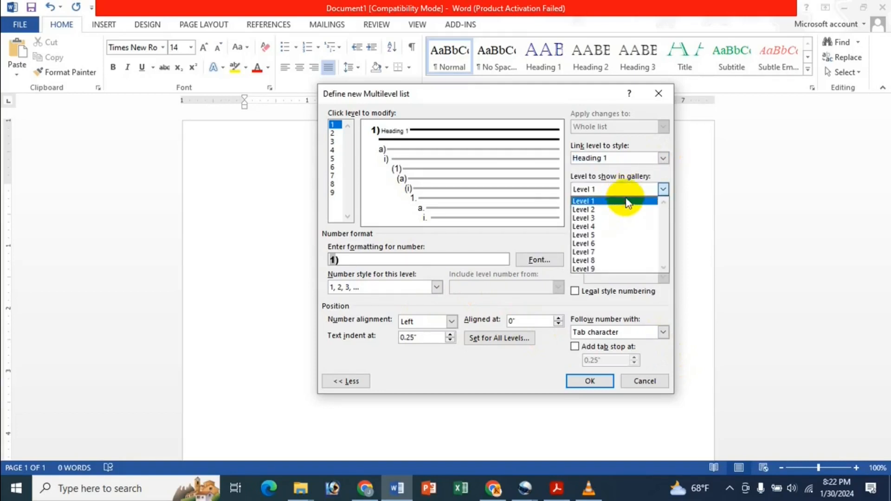
click(628, 203)
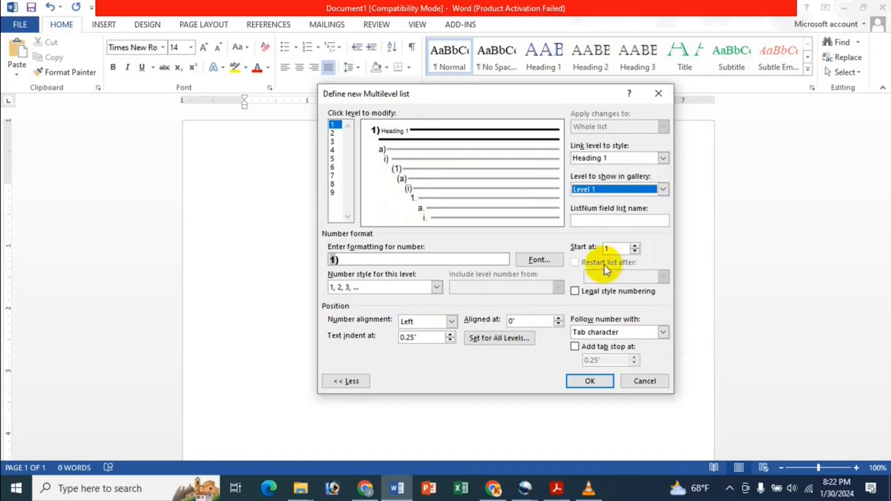
Step: Make the level 1 number bold, 12-point and blue
click(554, 259)
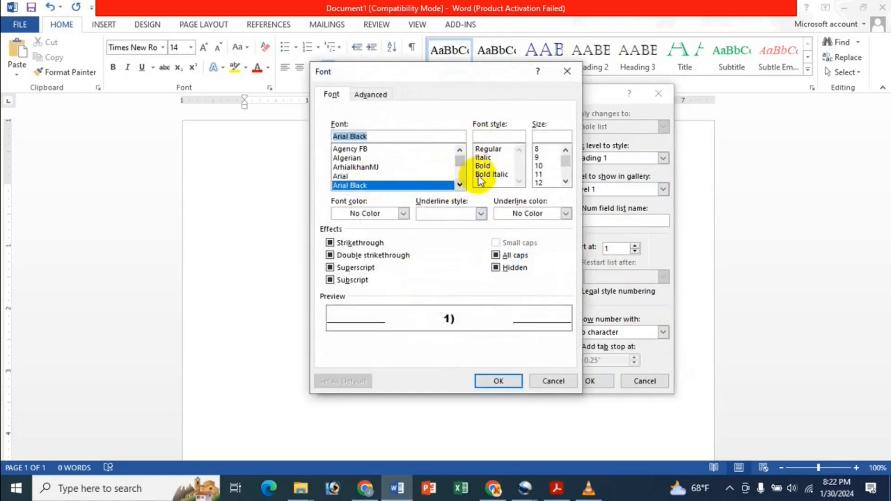
click(489, 166)
click(538, 166)
click(545, 175)
click(549, 184)
click(547, 184)
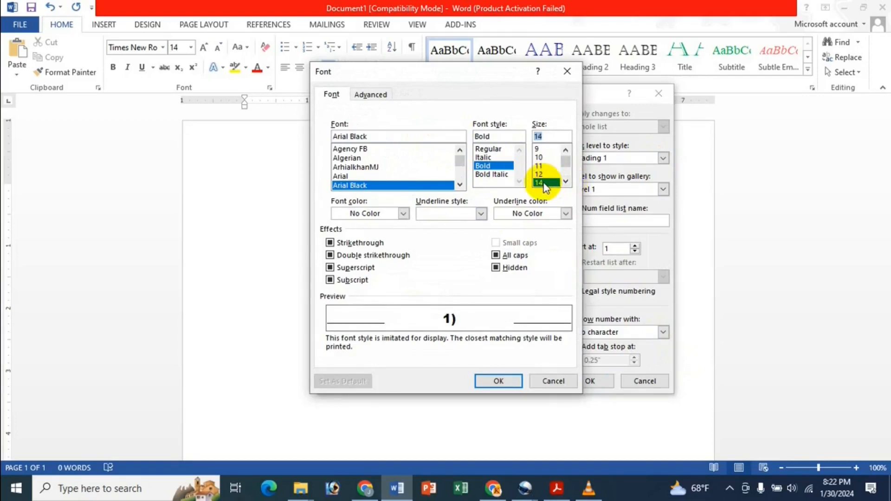
click(402, 214)
click(415, 297)
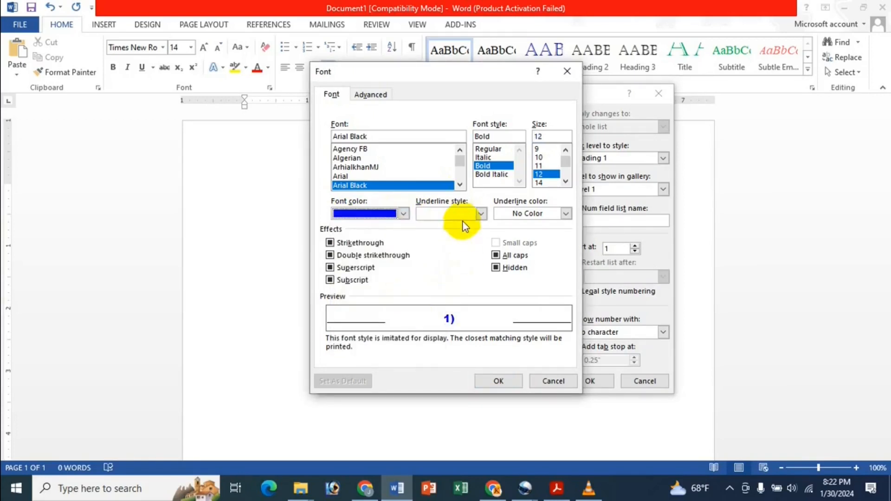
click(493, 382)
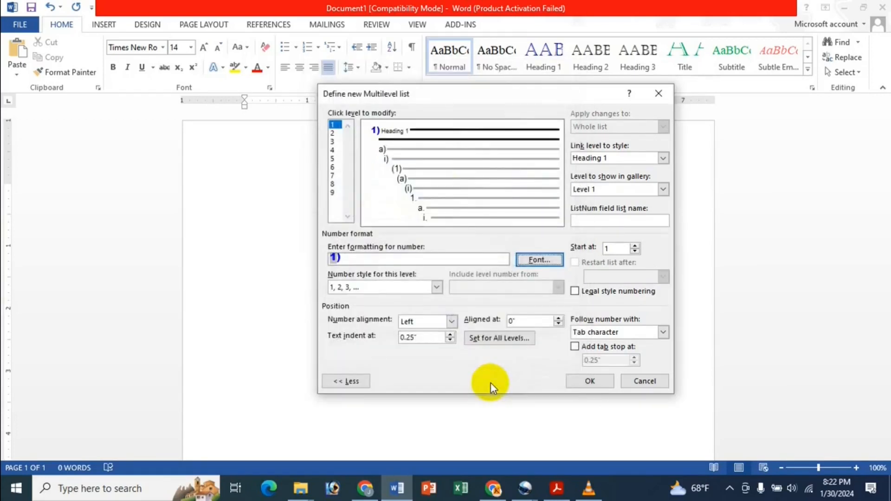
click(335, 133)
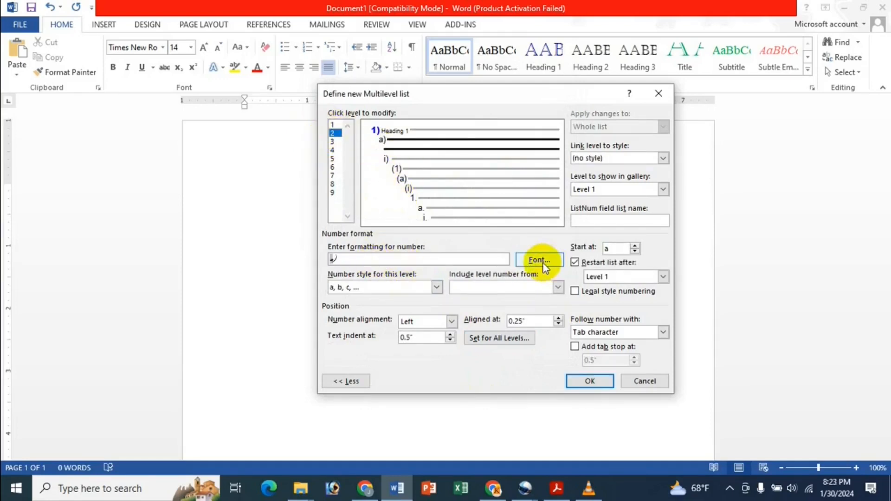
Step: Give level 2 the 1, 2, 3 style and change its number format text to a fixed '2'
click(436, 288)
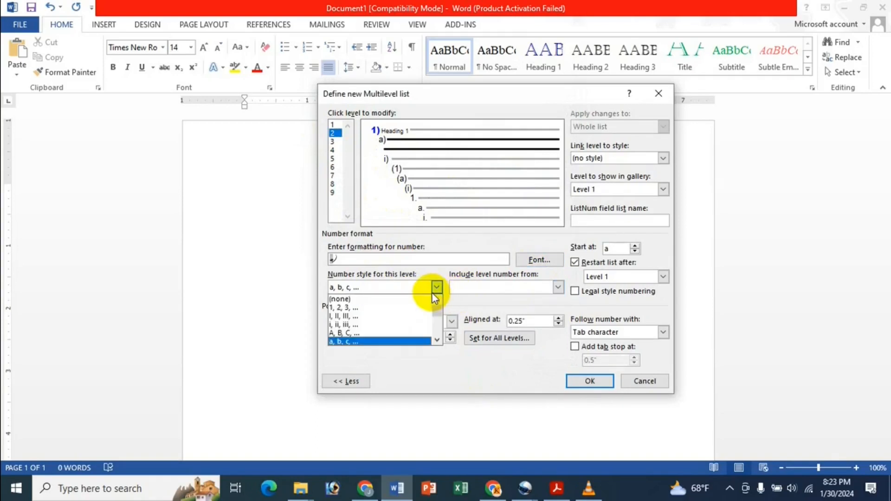
click(370, 307)
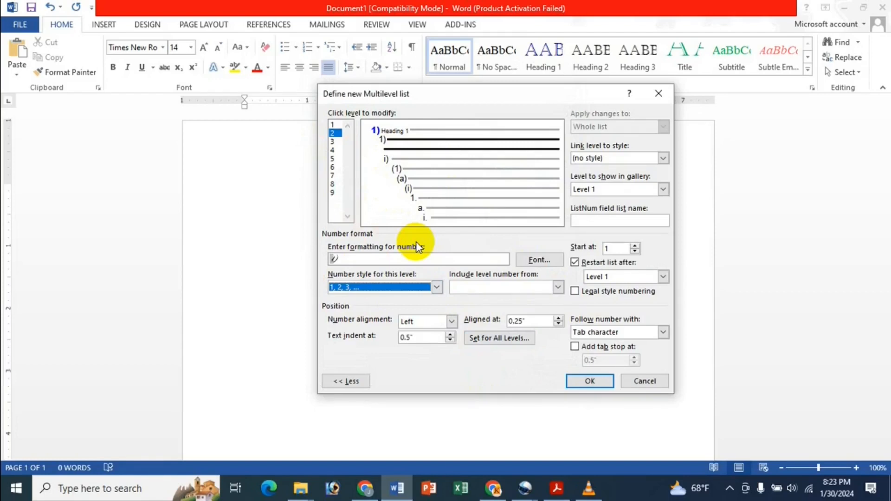
click(418, 263)
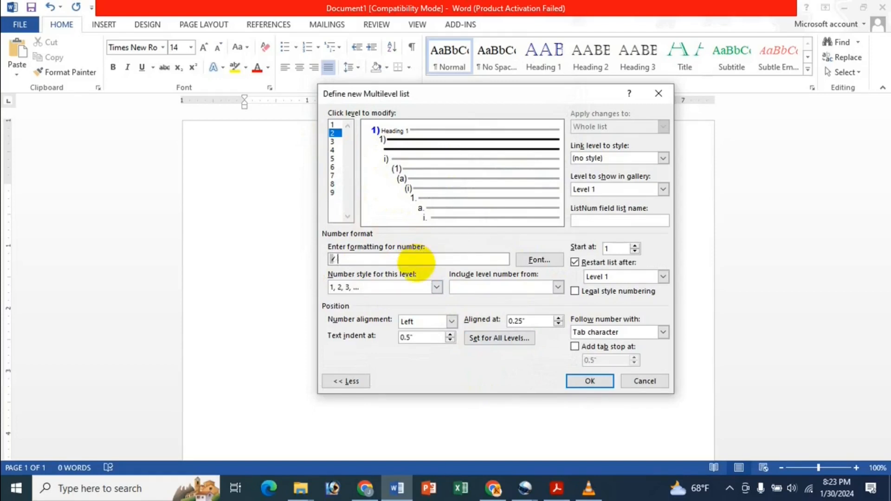
key(BackSpace)
text(2)
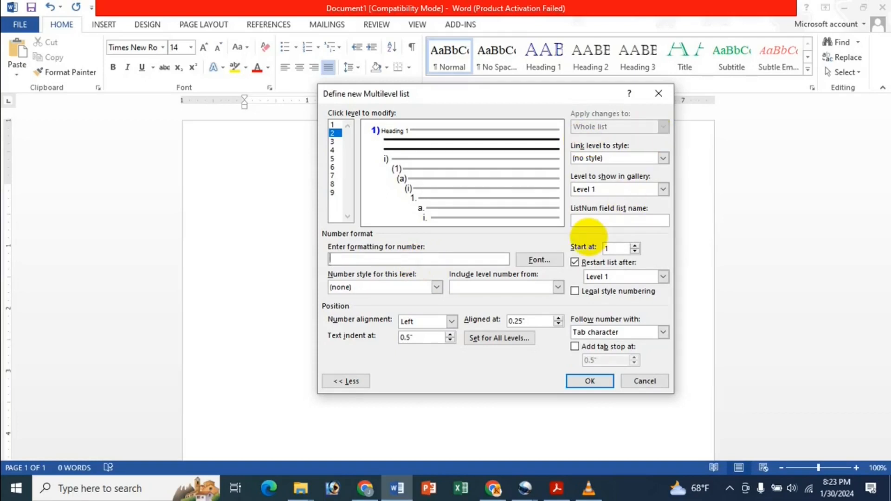
Step: Set the level 2 number font to Arial Rounded MT Bold
click(539, 259)
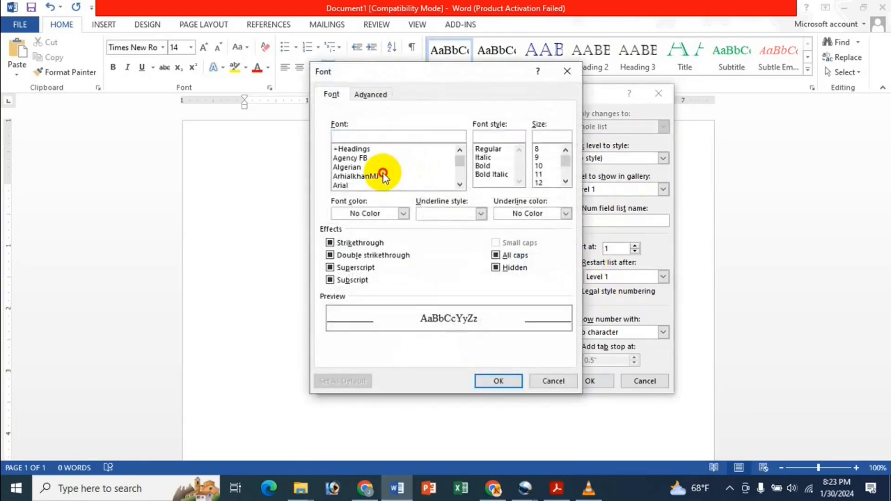
click(383, 176)
click(382, 185)
click(459, 185)
click(460, 185)
click(351, 176)
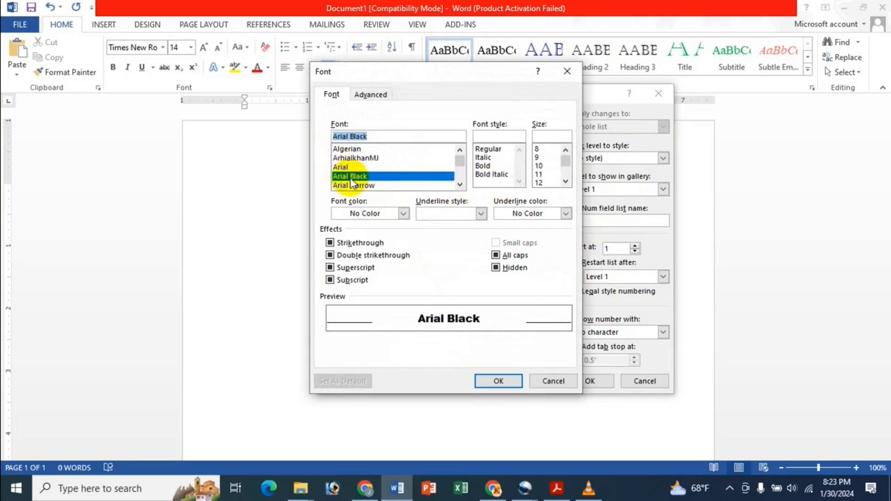
click(372, 186)
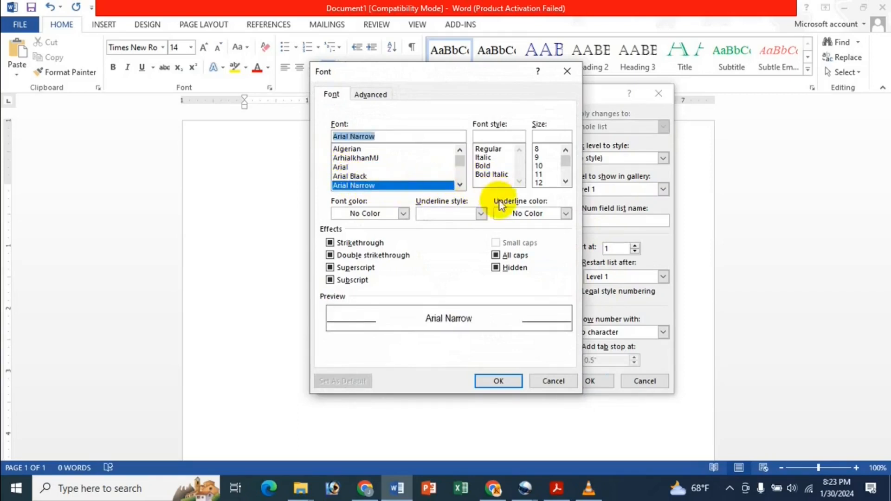
click(456, 185)
click(408, 186)
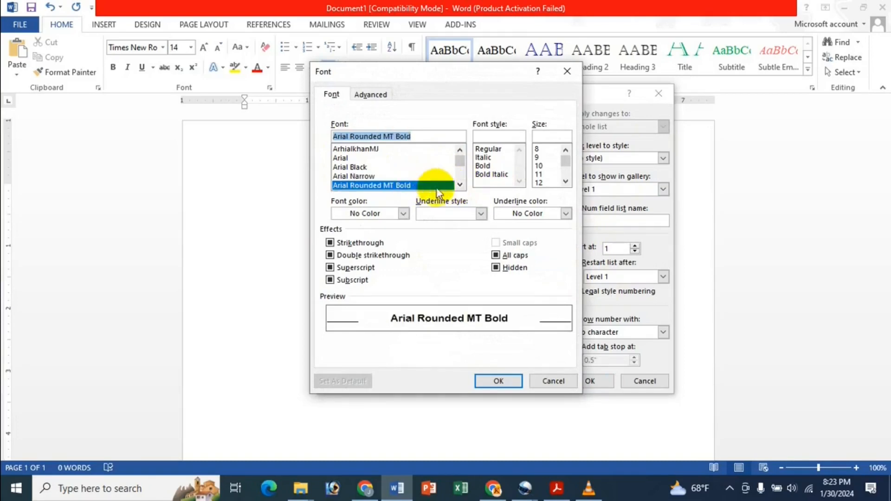
click(498, 380)
click(392, 259)
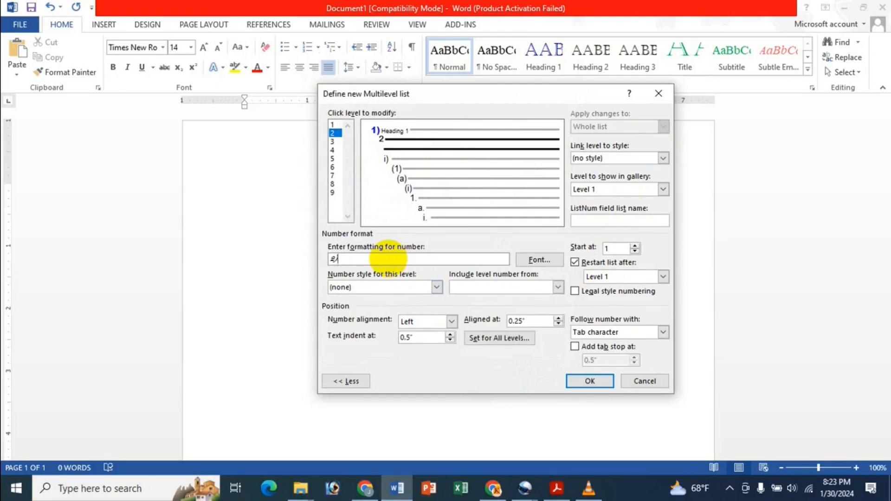
Step: Make the level 2 number Regular weight at 14 points
click(523, 259)
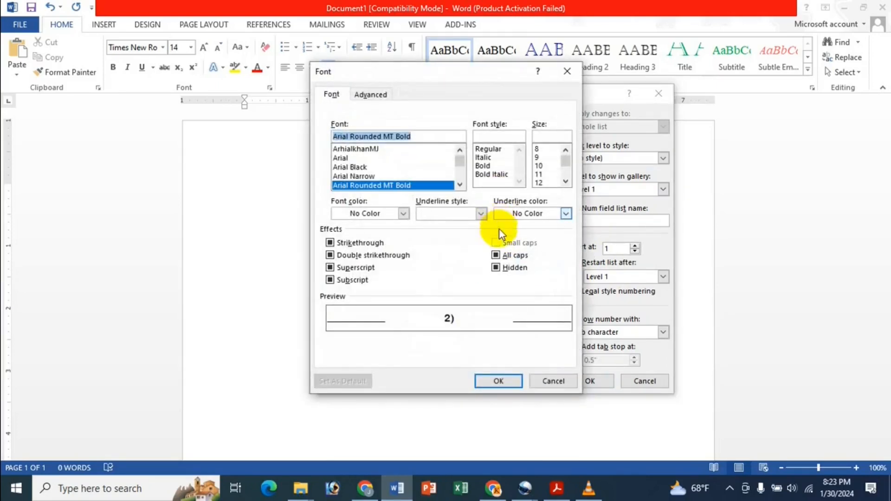
click(494, 149)
click(547, 166)
click(551, 174)
click(548, 183)
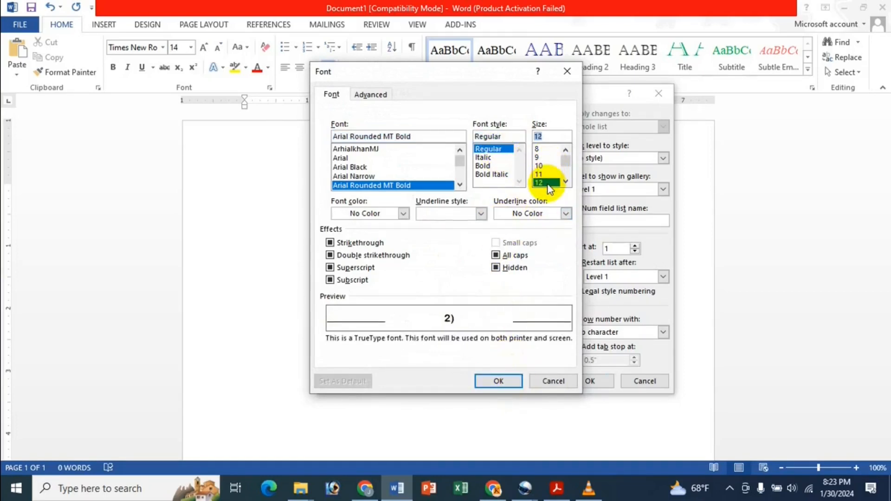
click(565, 182)
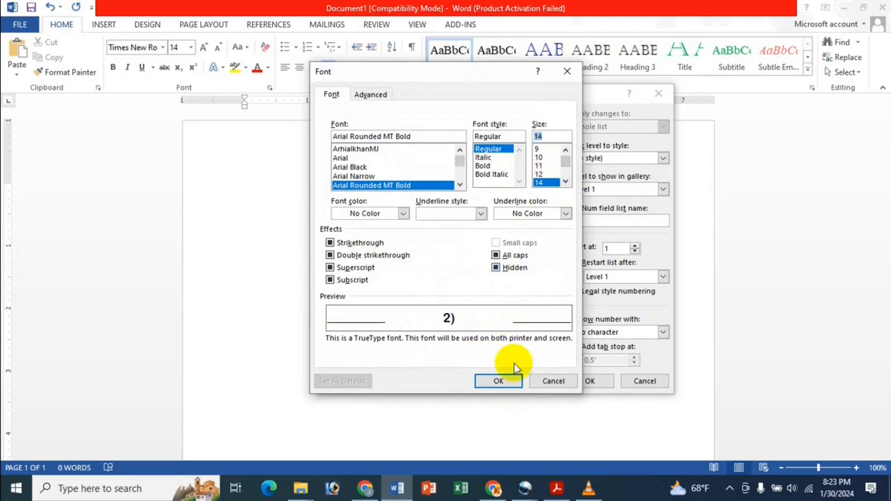
click(499, 380)
click(349, 260)
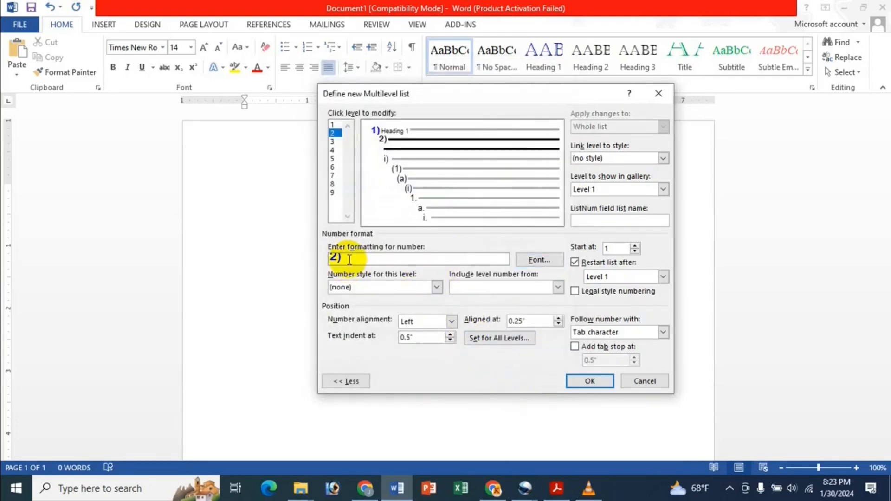
Step: Link level 2 to the Heading 2 style
click(644, 156)
click(666, 161)
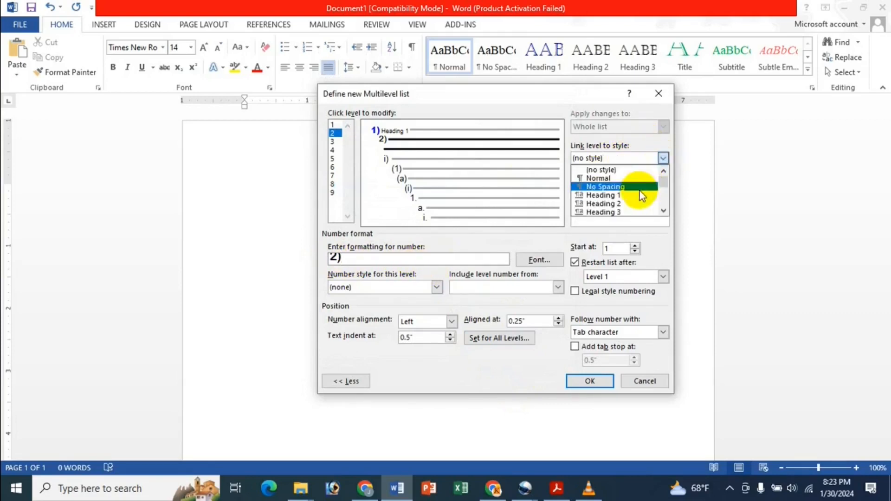
click(631, 207)
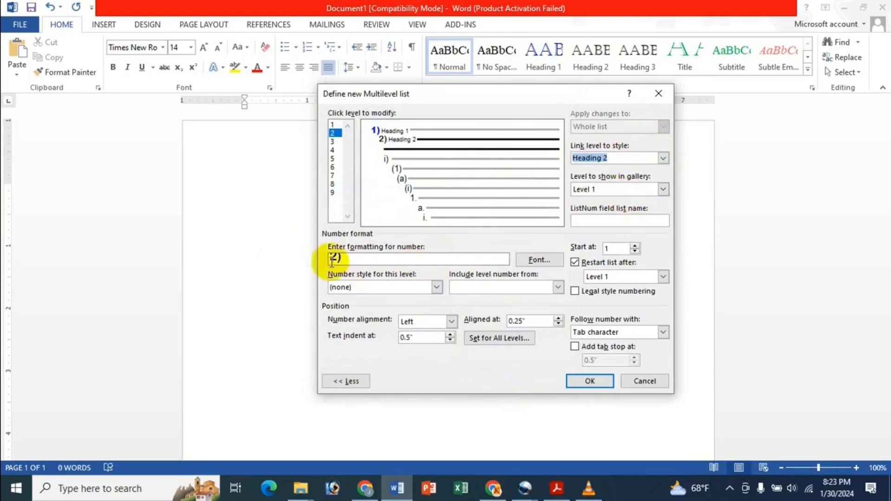
click(350, 256)
Step: Rewrite the level 2 number text as '2)' and show Level 2 in the gallery
click(536, 289)
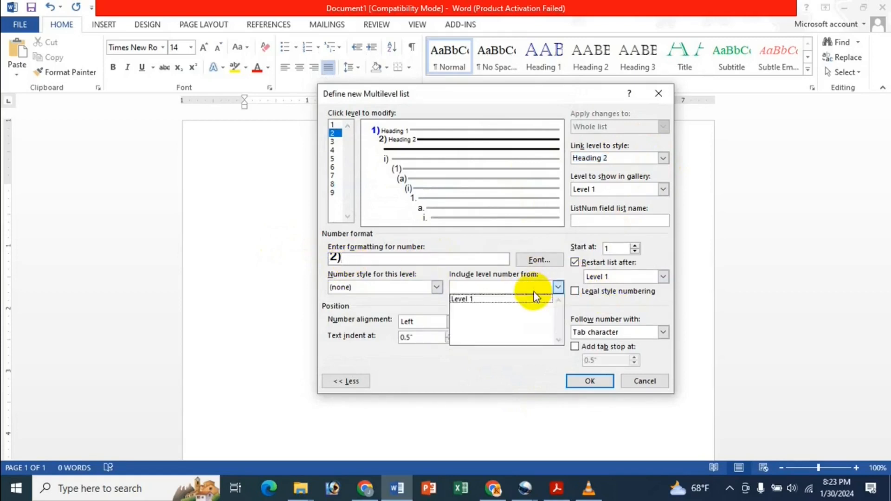
click(455, 300)
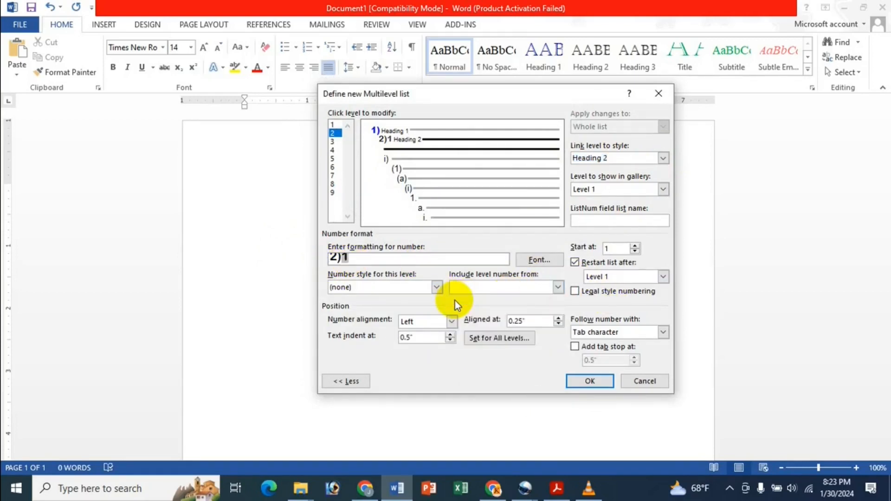
key(BackSpace)
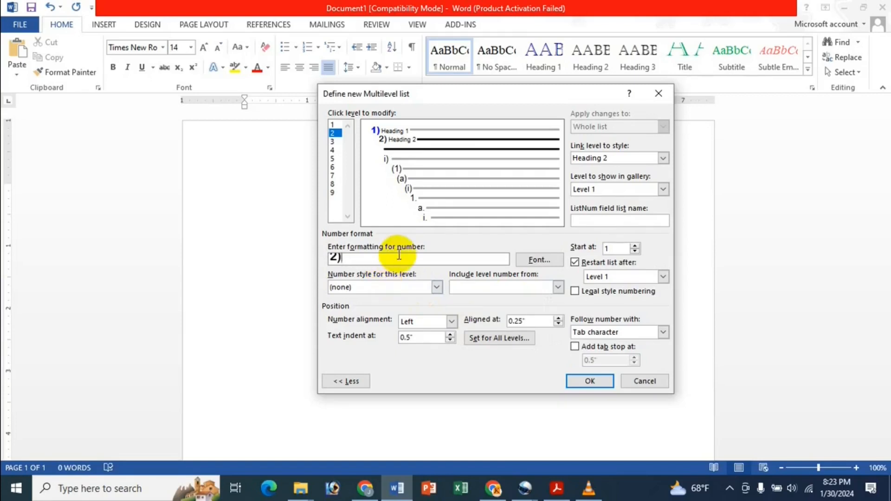
text(2))
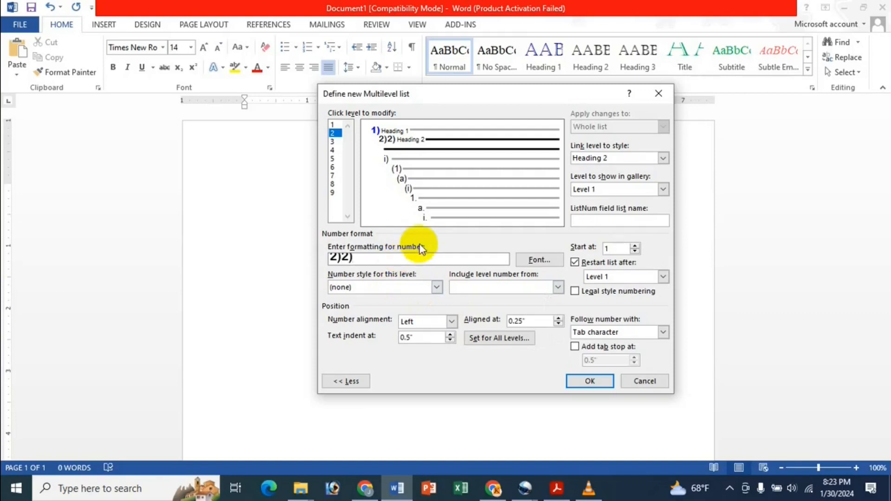
click(614, 188)
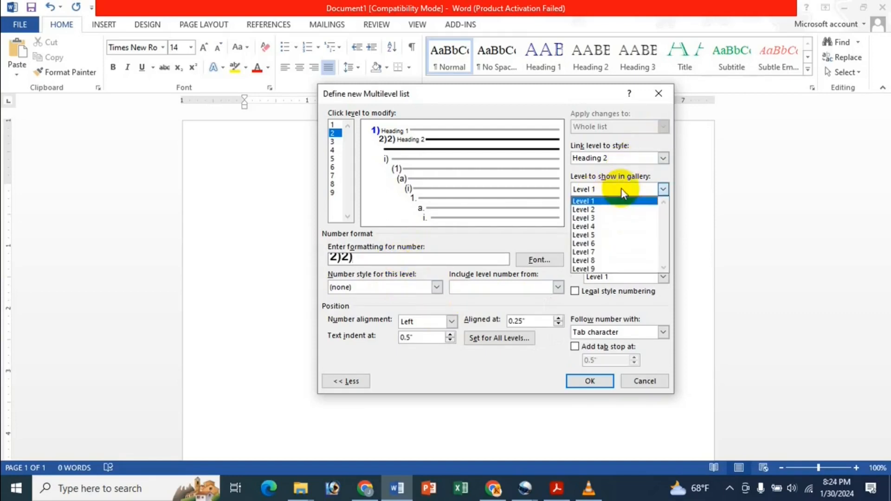
click(612, 208)
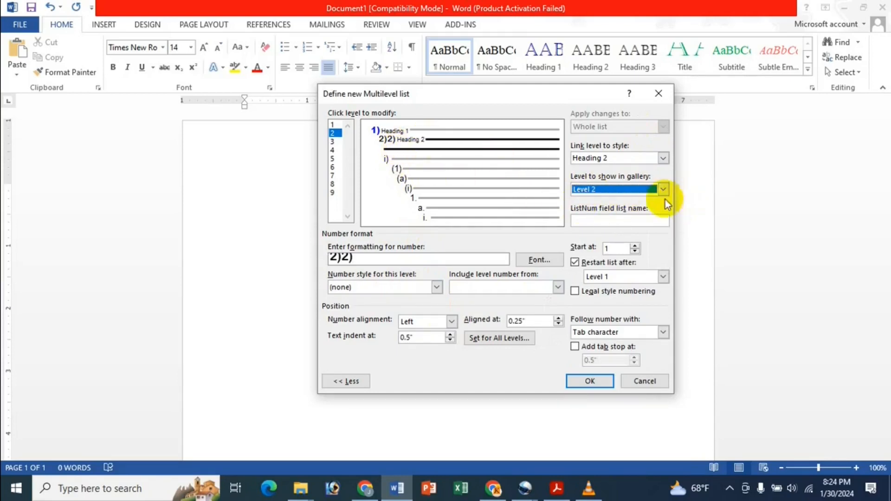
Step: Try 1, 2, 3 numbering for level 2, then delete the added number, leaving '2)2)'
click(437, 287)
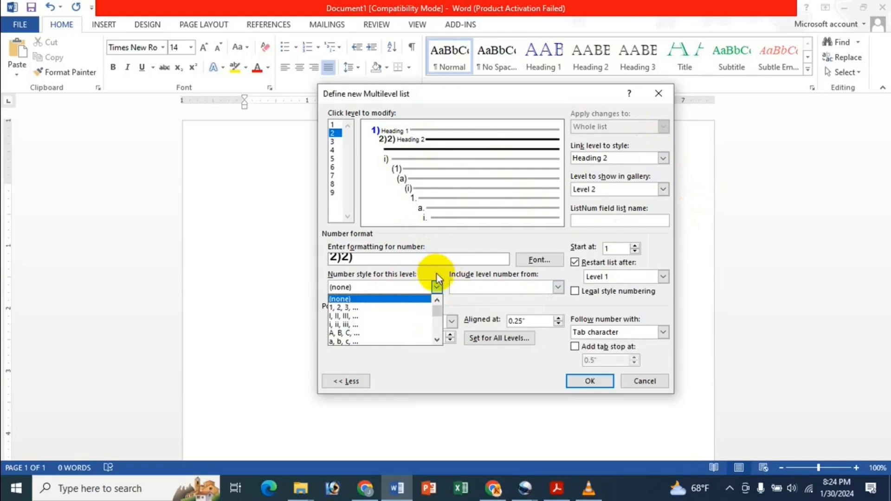
click(418, 307)
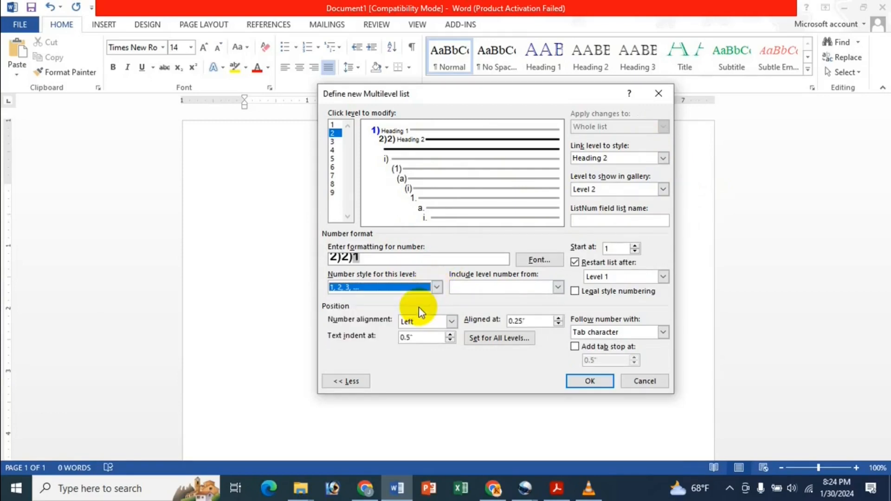
click(398, 285)
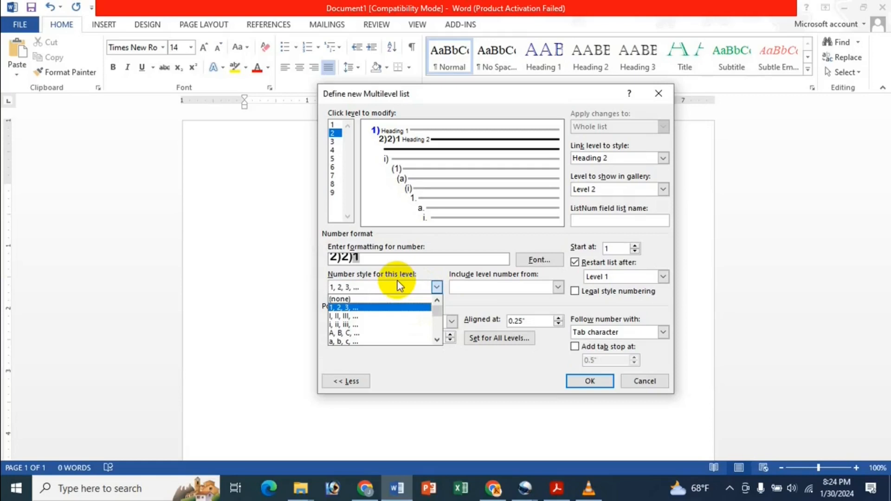
click(373, 258)
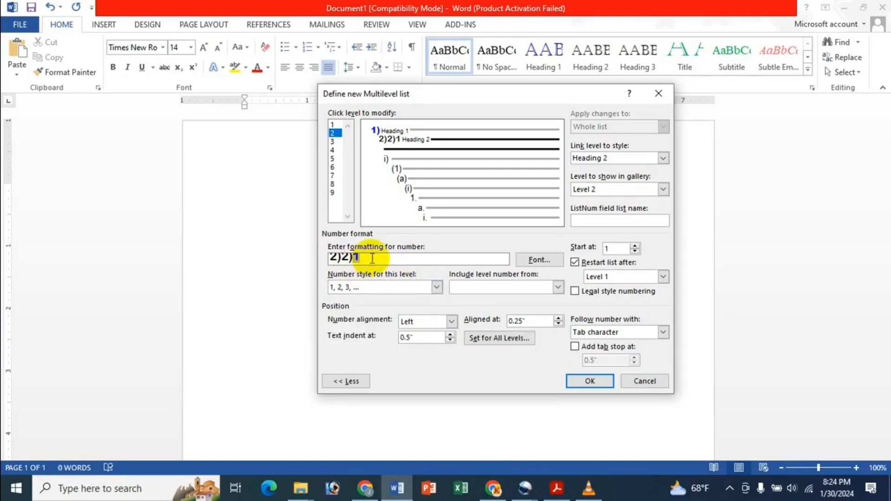
key(BackSpace)
Step: Keep the level 2 number left-aligned and make it bold red
click(445, 320)
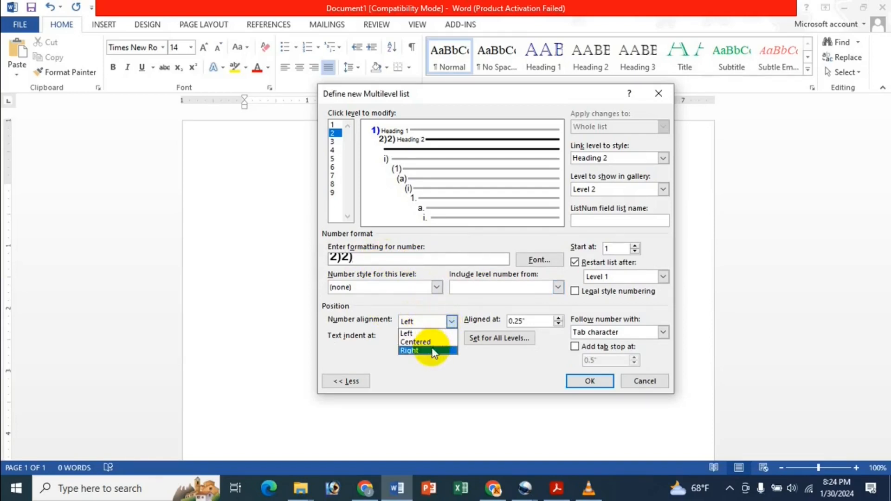
click(469, 369)
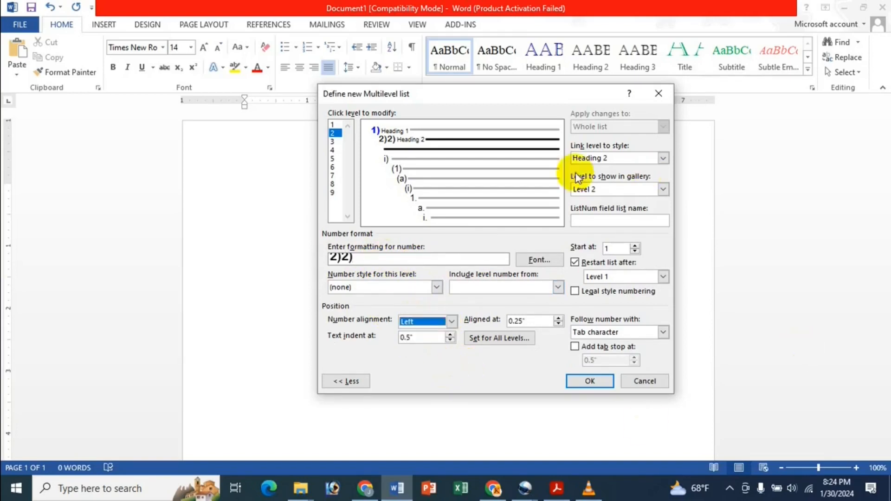
click(540, 260)
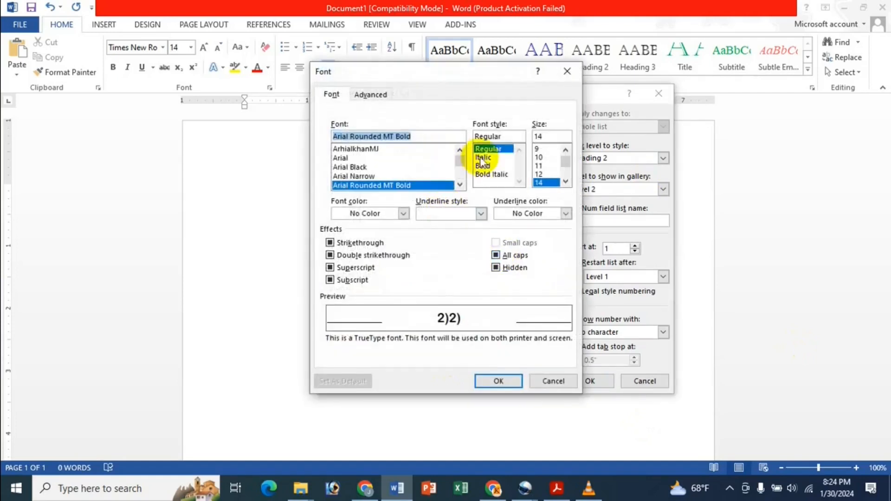
click(403, 213)
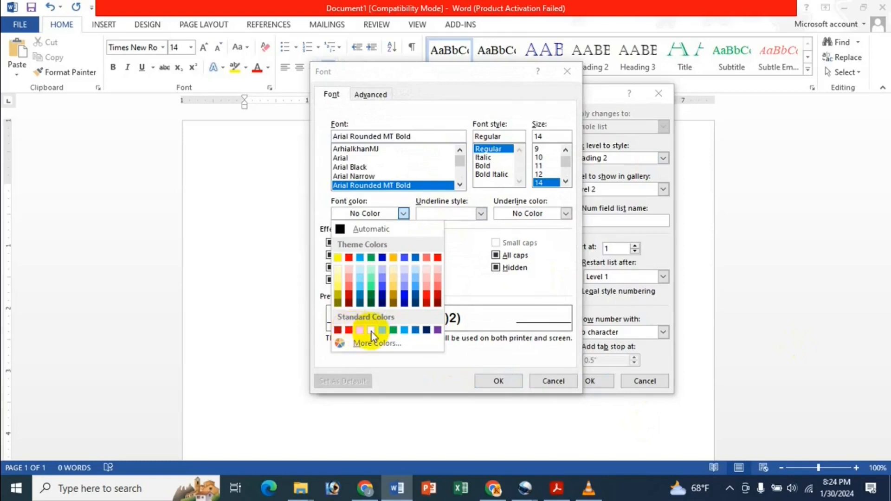
click(371, 330)
click(403, 213)
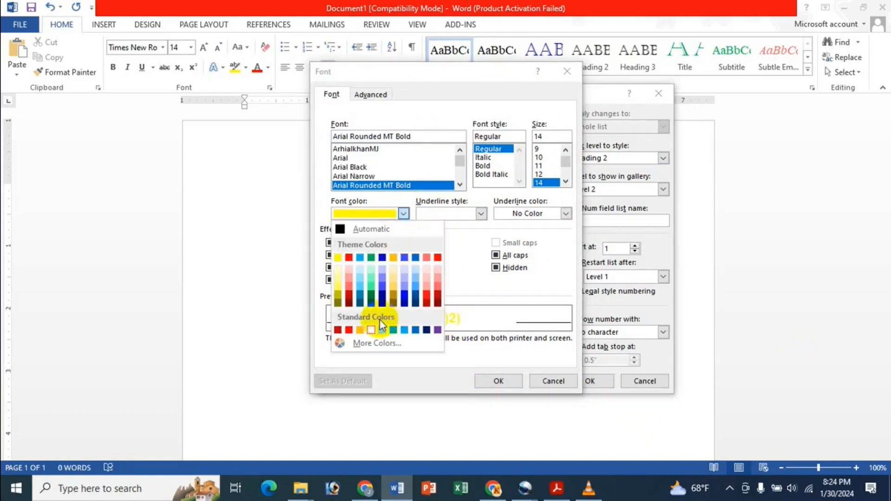
click(349, 330)
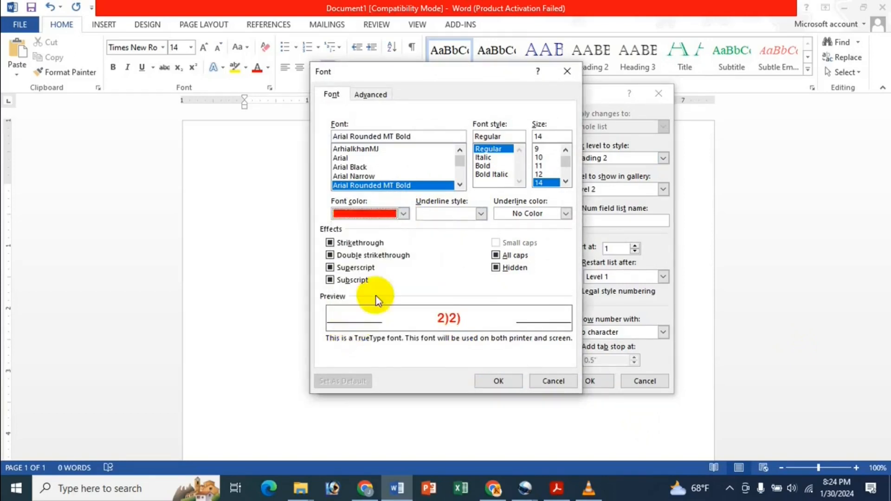
click(482, 166)
click(490, 384)
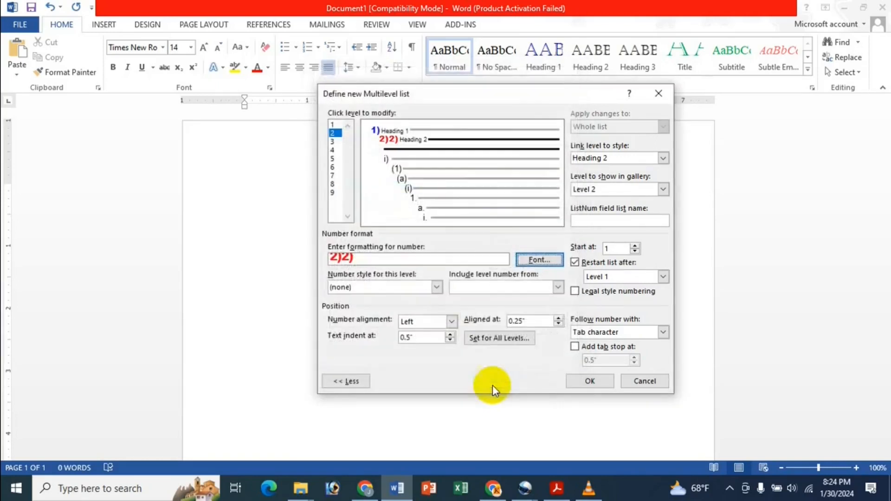
Step: Give level 3 the 1, 2, 3 style with a fixed '3' as its number text
click(334, 141)
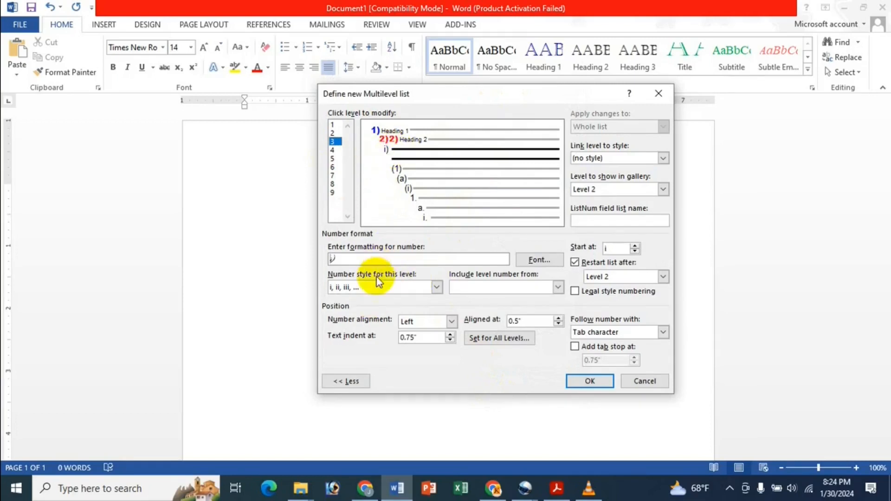
click(376, 289)
click(351, 307)
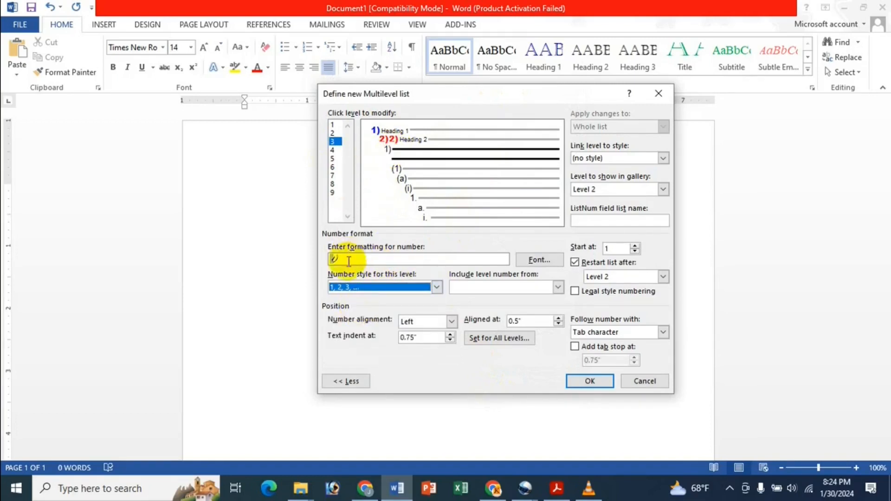
click(348, 260)
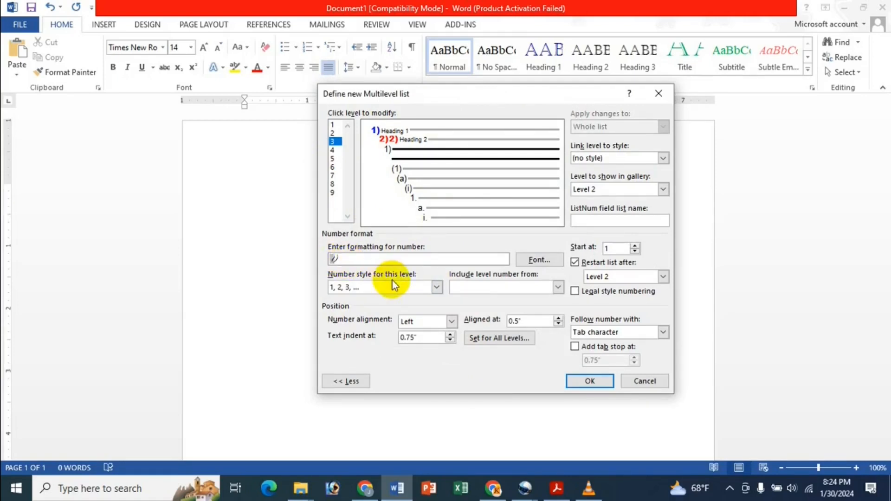
key(BackSpace)
text(3)
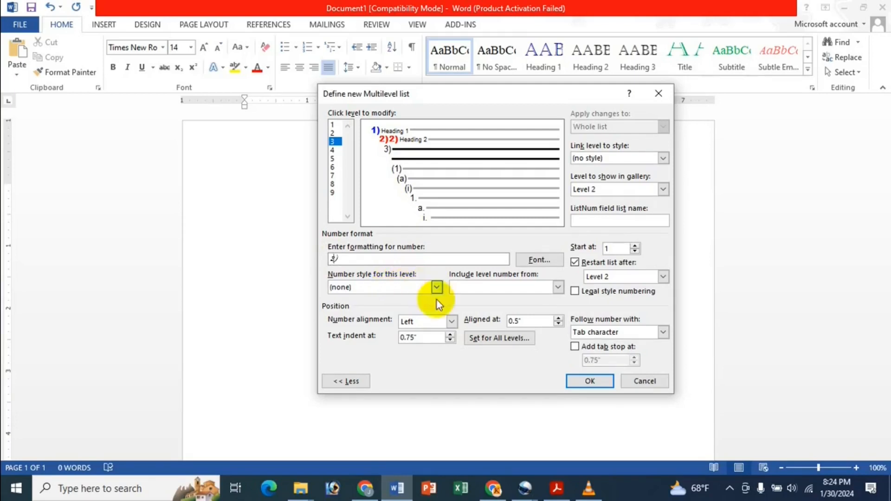
Step: Set the level 3 number font to Arial Rounded MT Bold
click(552, 261)
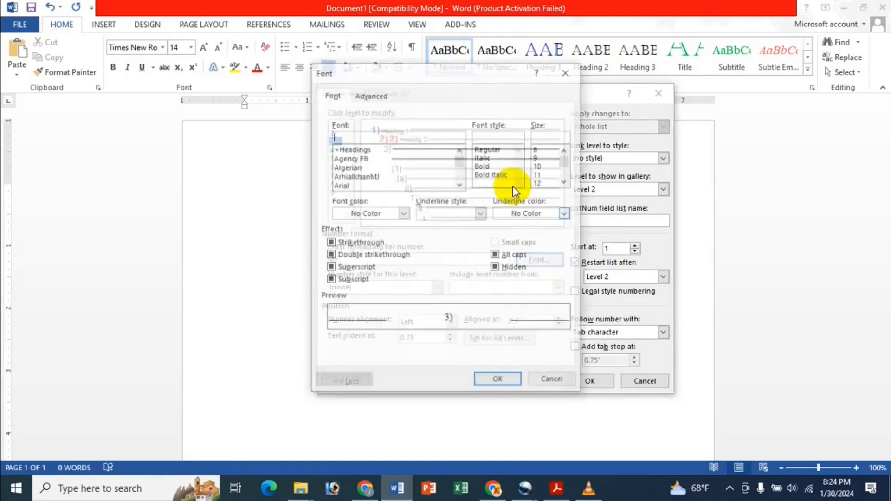
scroll(381, 164, down, 1)
click(564, 73)
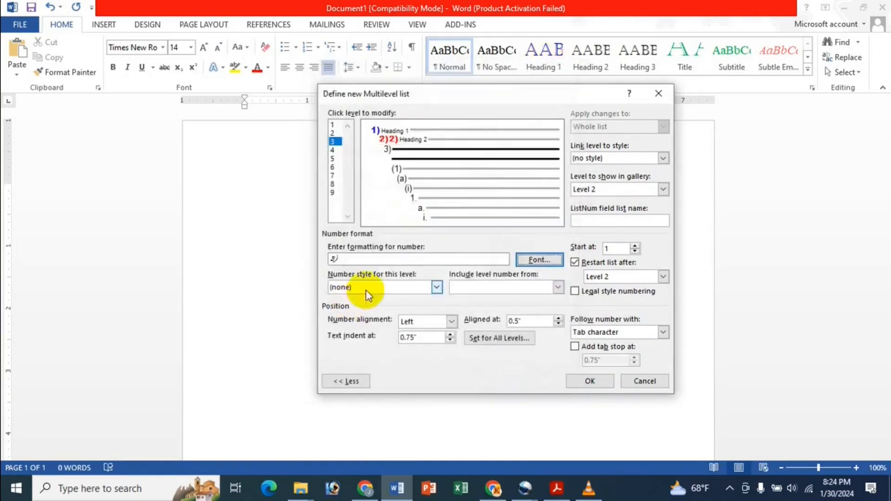
click(369, 258)
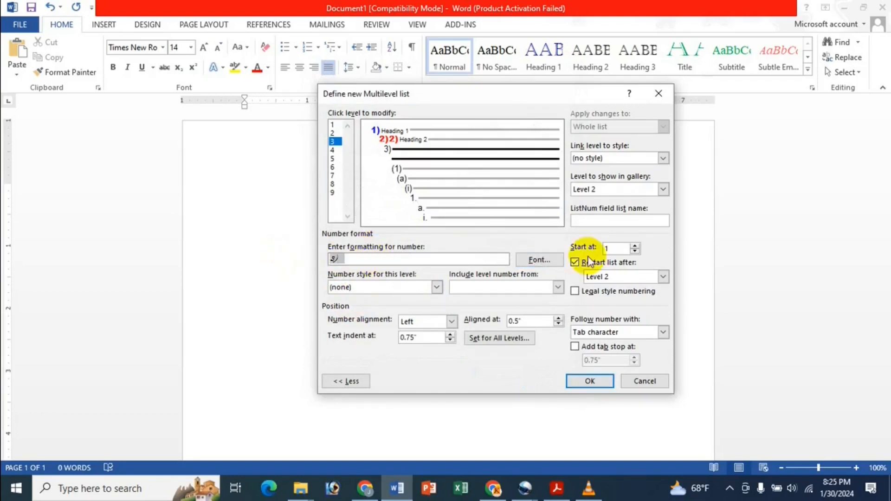
click(538, 260)
click(366, 167)
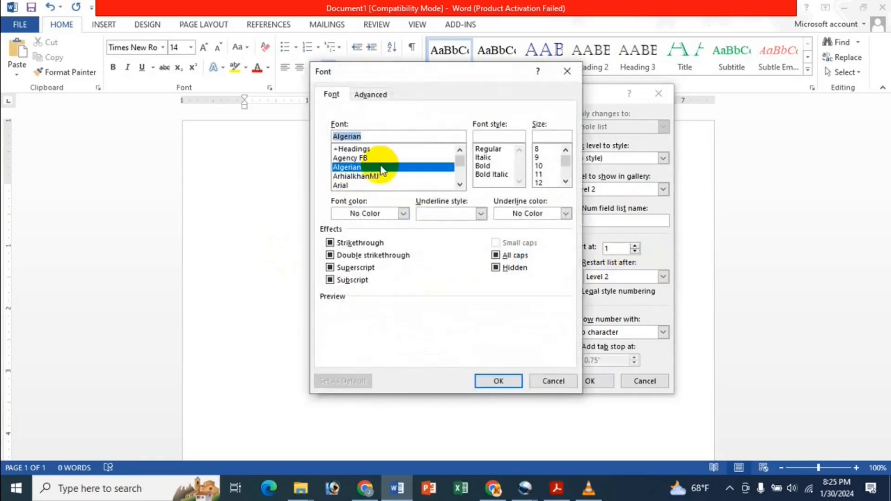
click(488, 149)
click(404, 158)
scroll(404, 159, down, 2)
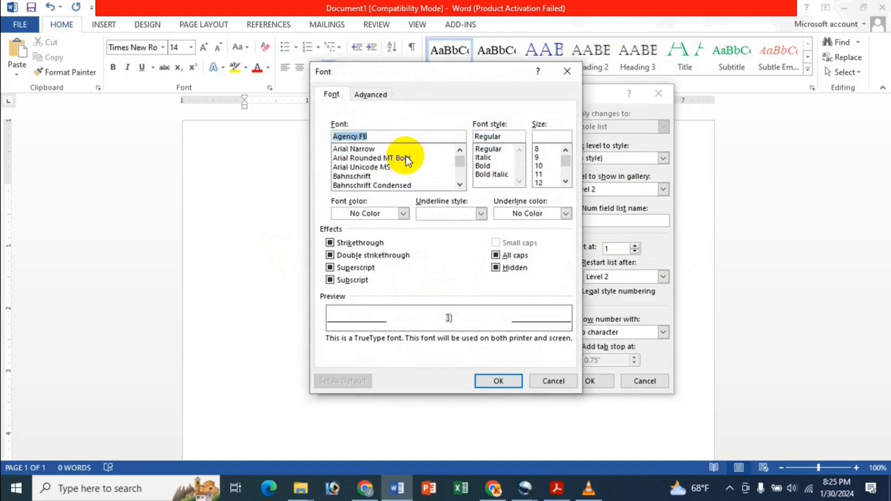
click(419, 176)
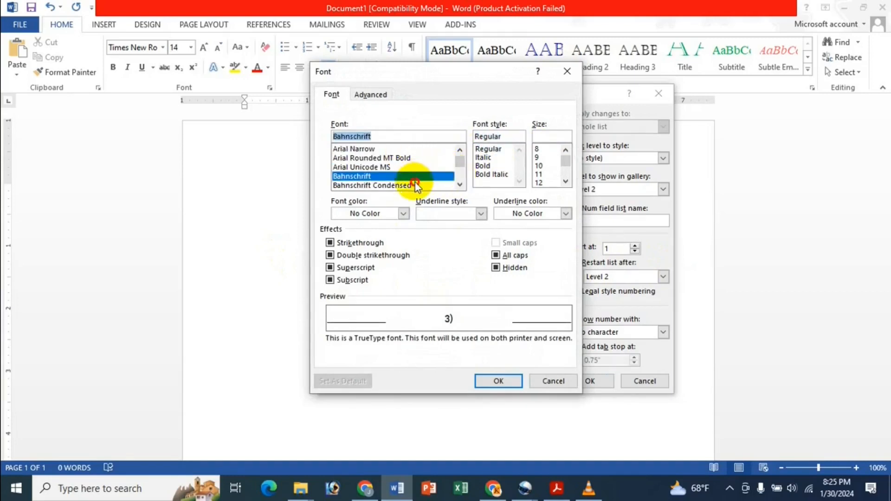
click(416, 185)
click(408, 167)
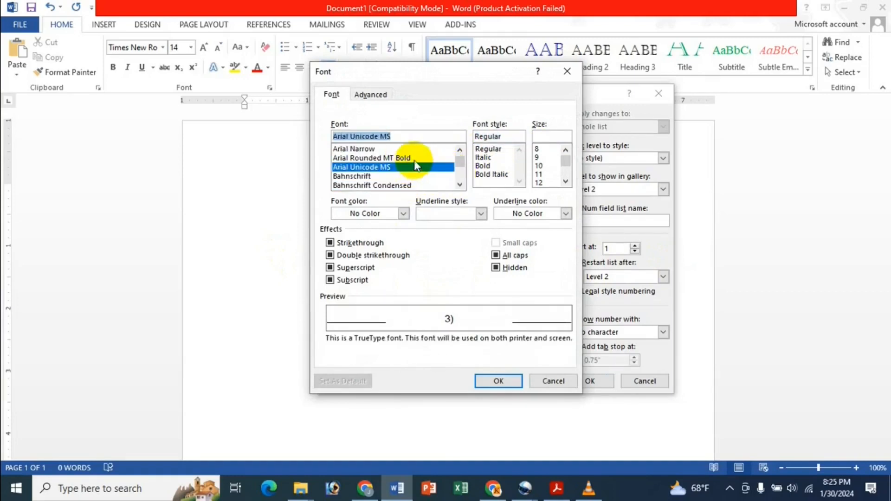
click(415, 158)
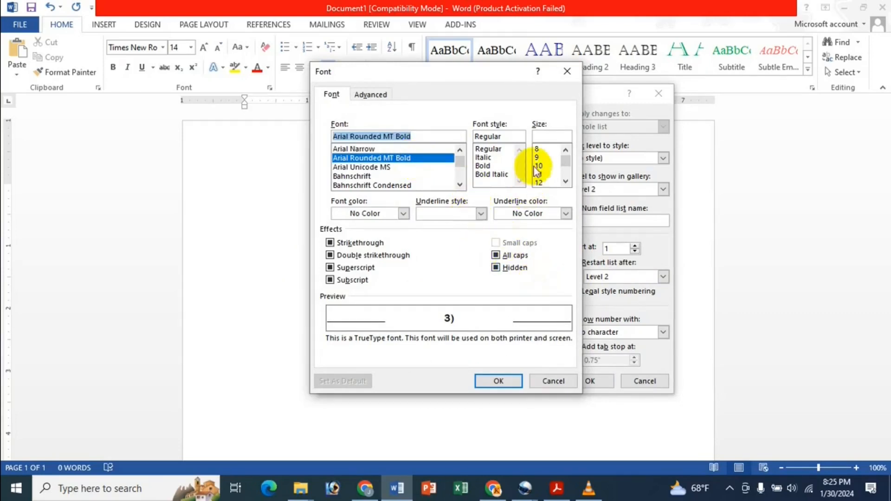
Step: Make the level 3 number bold, 16-point and green
click(484, 166)
click(565, 182)
click(566, 181)
click(545, 182)
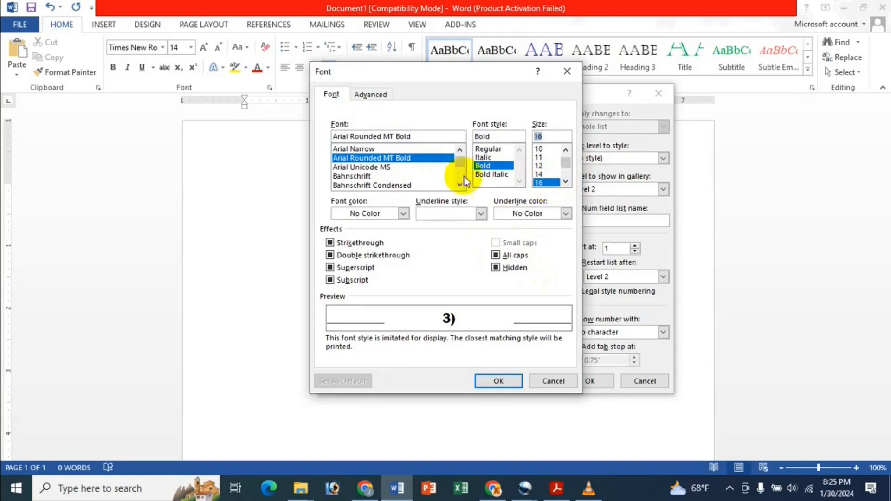
click(403, 214)
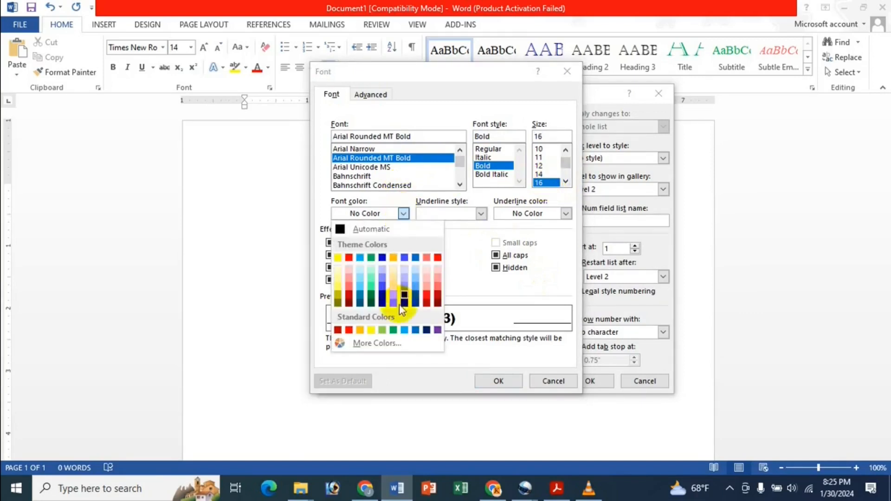
click(403, 329)
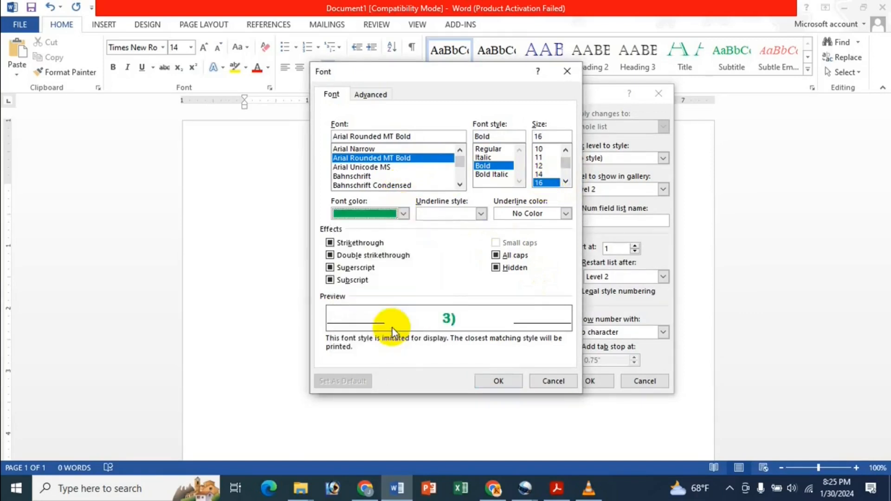
click(497, 381)
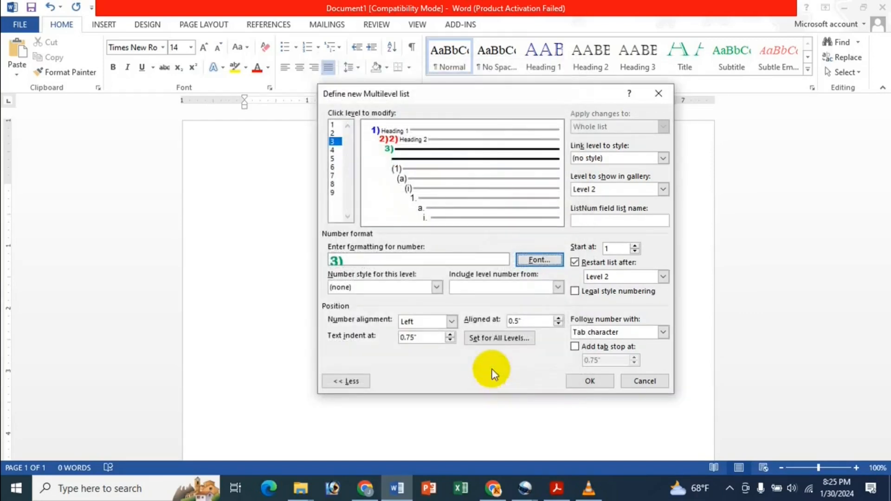
click(426, 262)
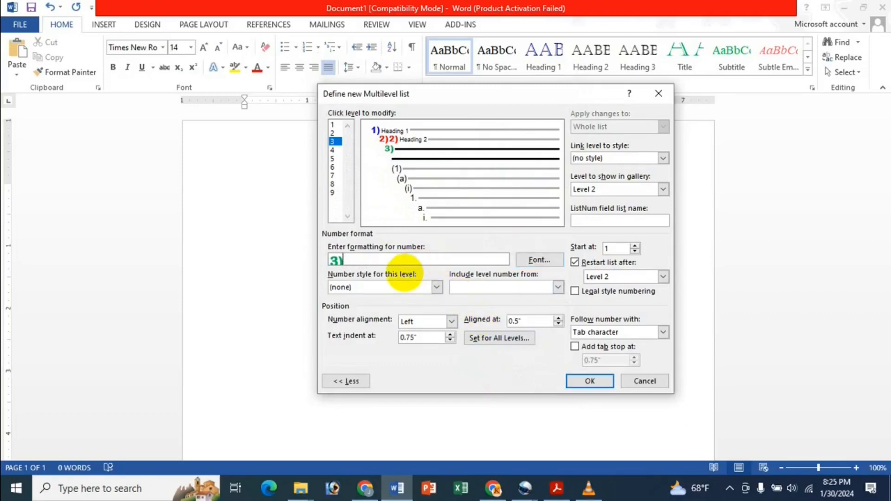
Step: Extend level 3's number to '3)3)3)', link it to Heading 3 as gallery Level 3, and confirm
text(3)3))
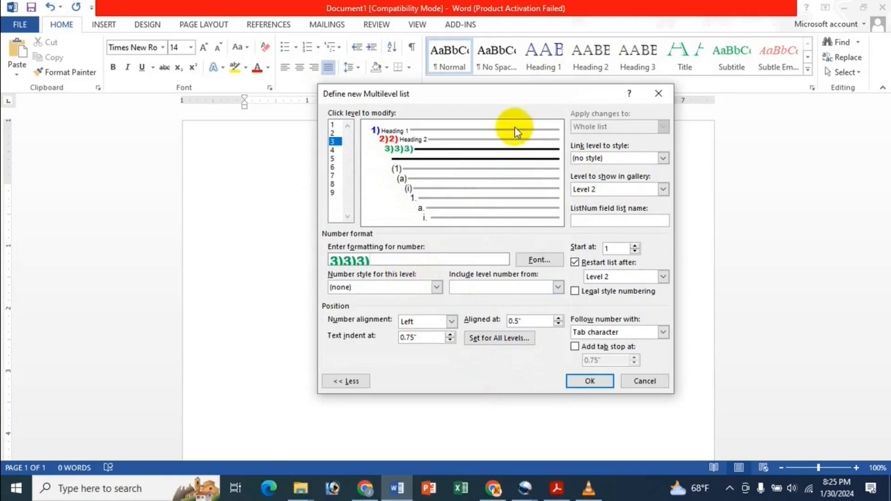
click(629, 158)
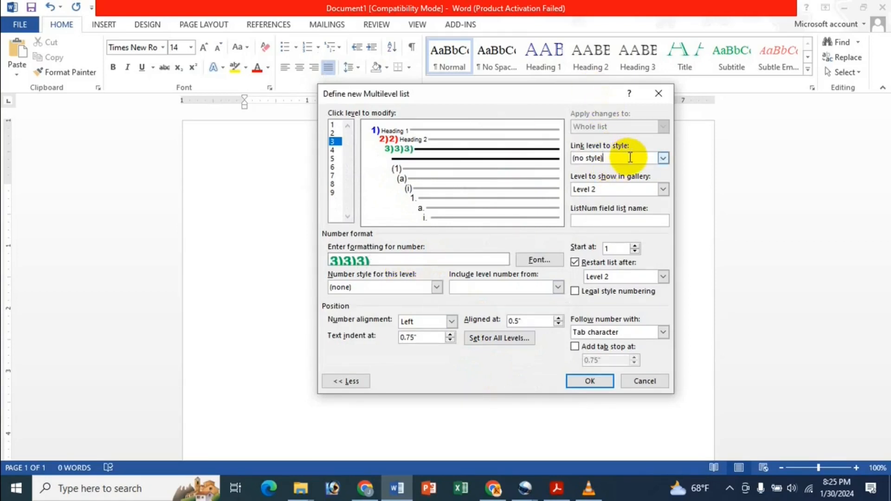
click(662, 158)
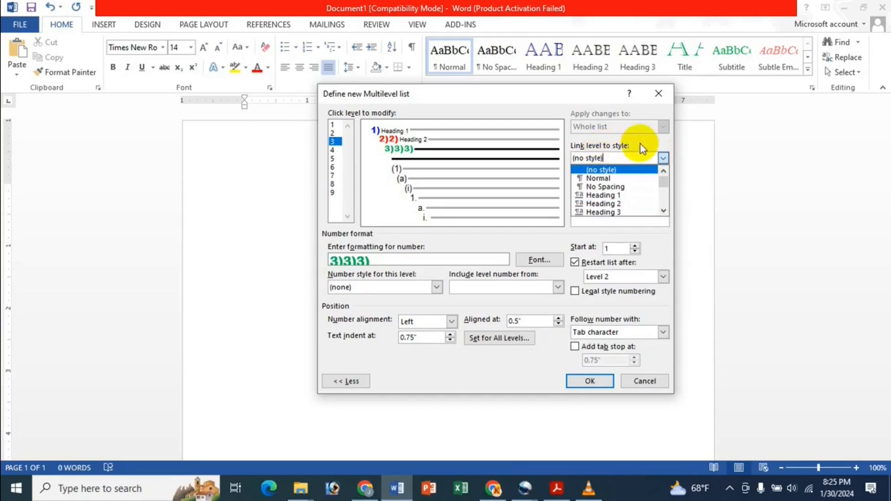
click(625, 212)
click(639, 188)
click(621, 217)
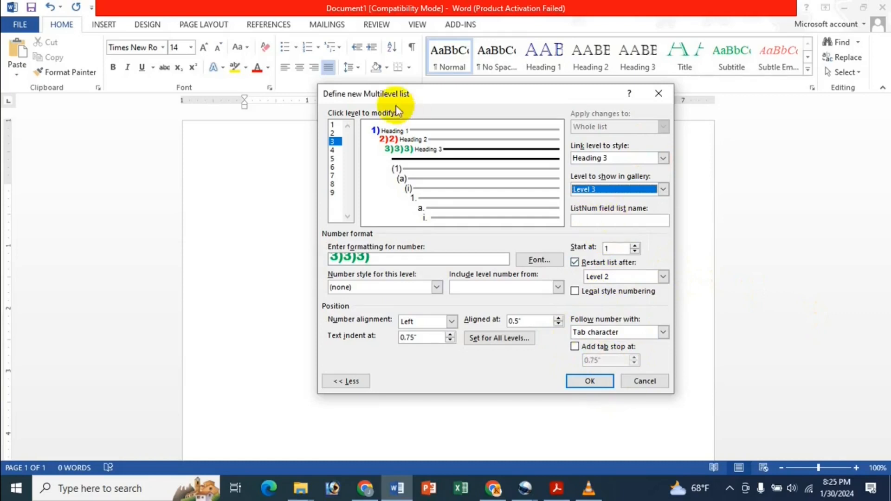
click(394, 131)
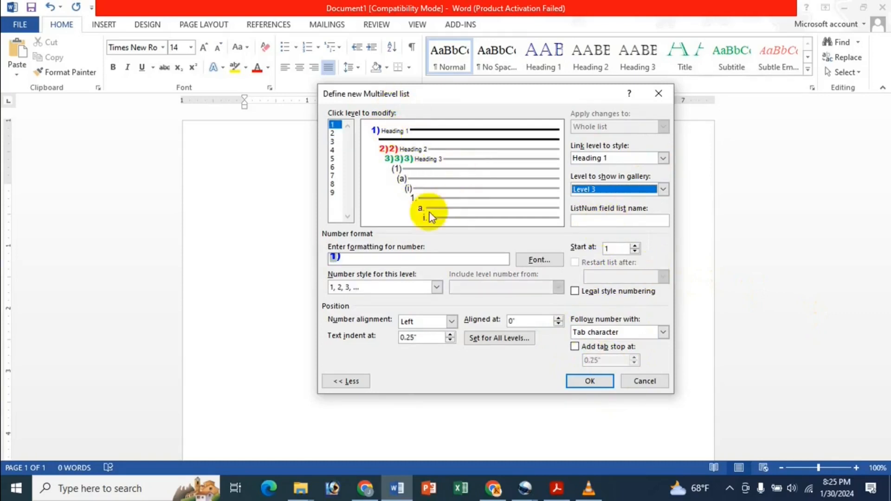
click(599, 383)
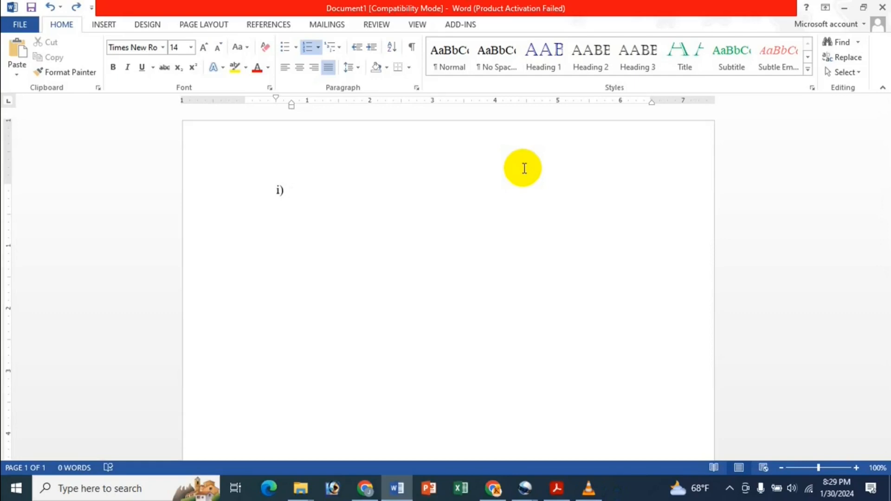
Step: Clear the page, then add a Heading 2 line 'gfh gfh' and a Heading 3 line 'dfgdgdfgdfg' below it
key(ctrl+a)
key(Delete)
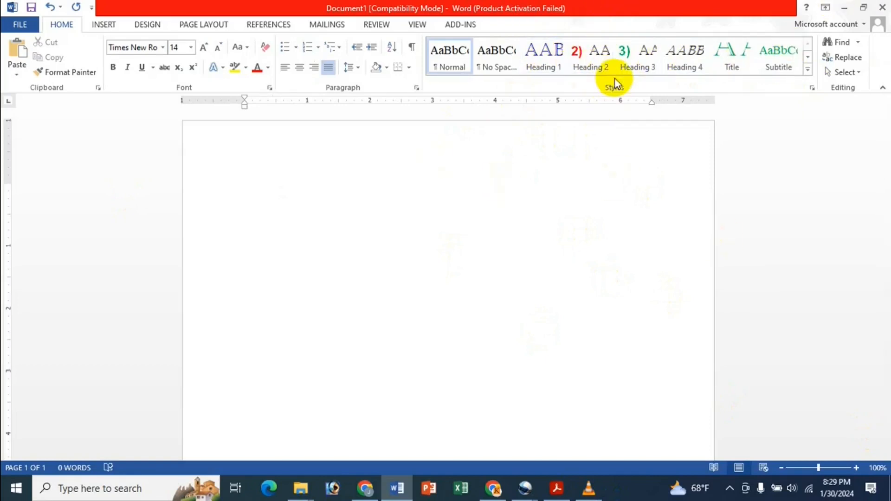
click(607, 55)
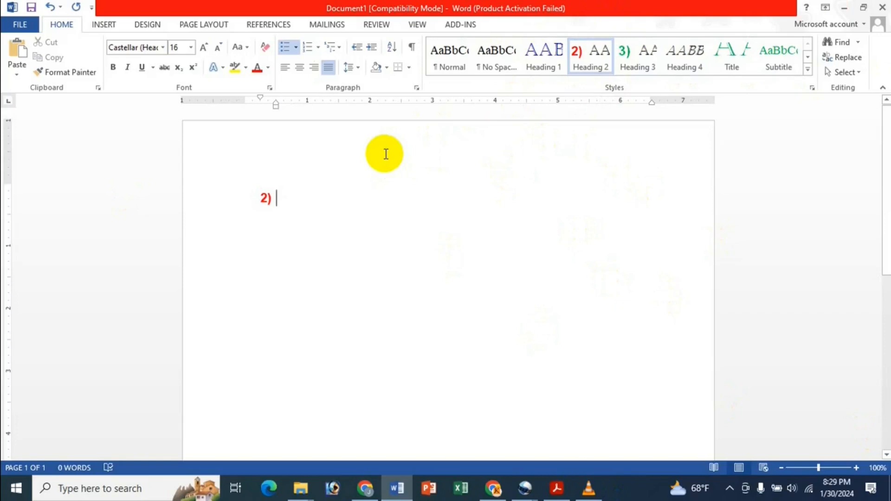
text(gfh gfh)
key(Return)
text(gh)
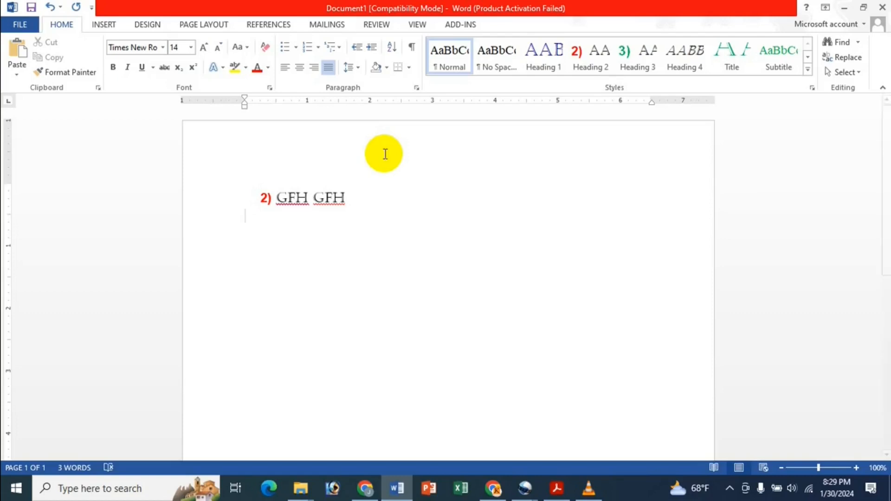
click(644, 55)
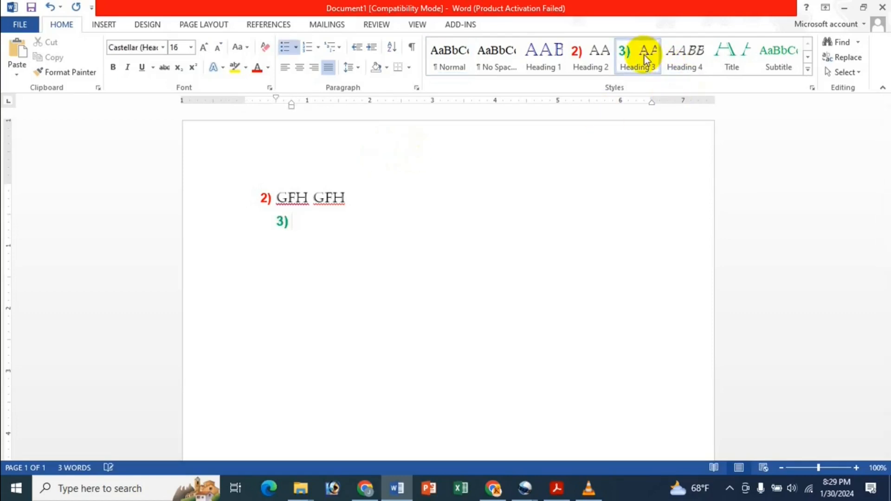
text(dfgdgdfgdfg)
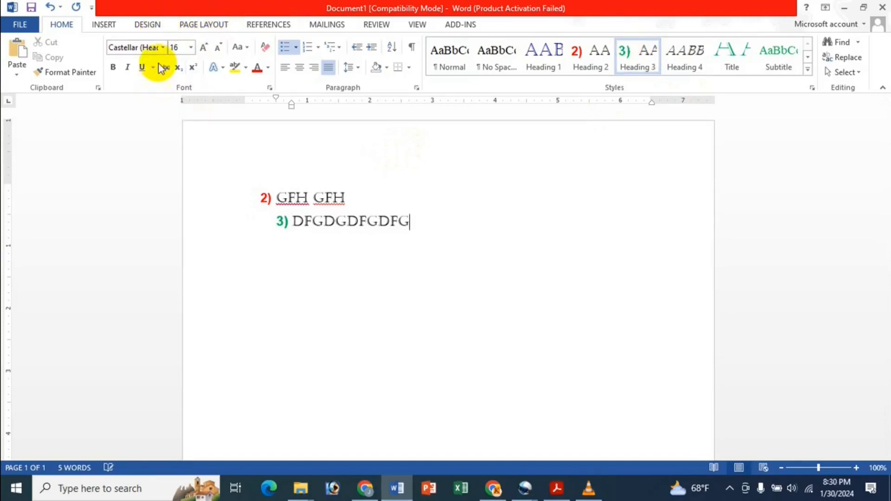
Step: Browse the Font list and the full Styles gallery without applying any change
click(162, 47)
click(187, 3)
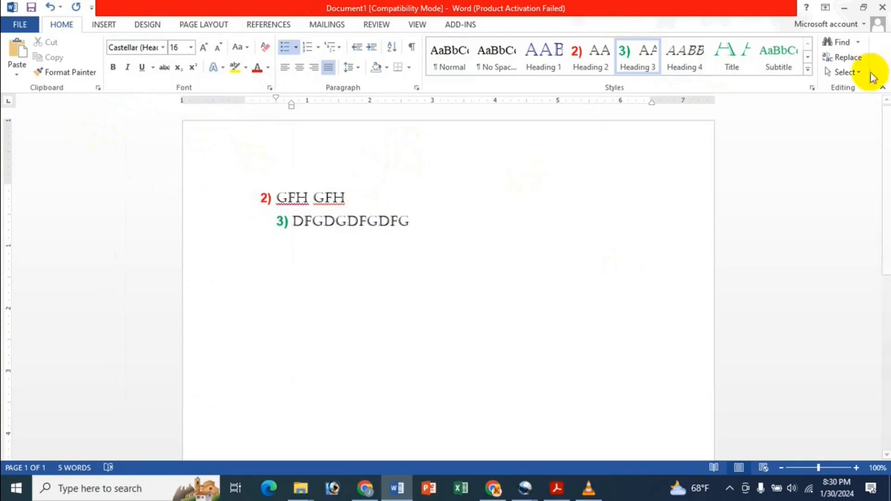
click(808, 69)
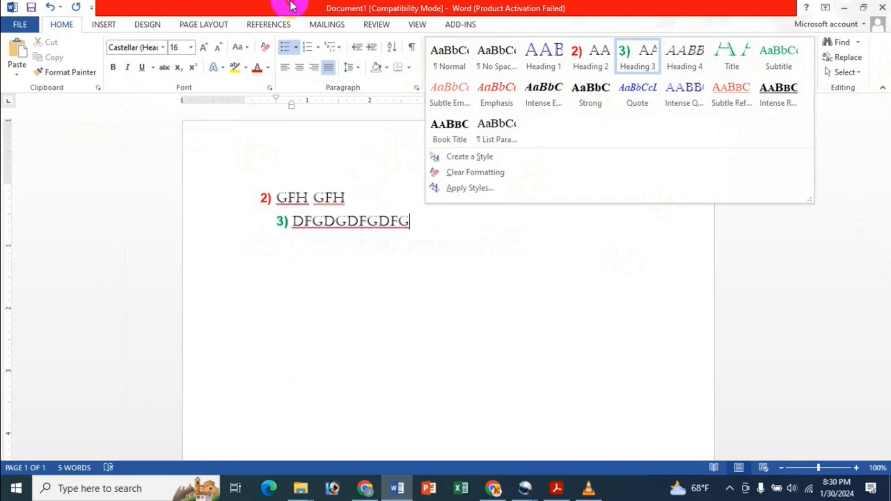
click(365, 5)
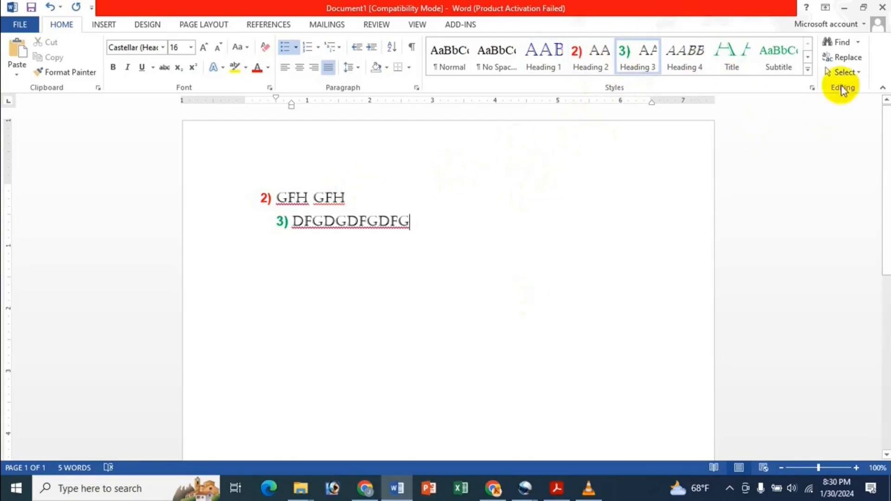
click(808, 70)
click(631, 6)
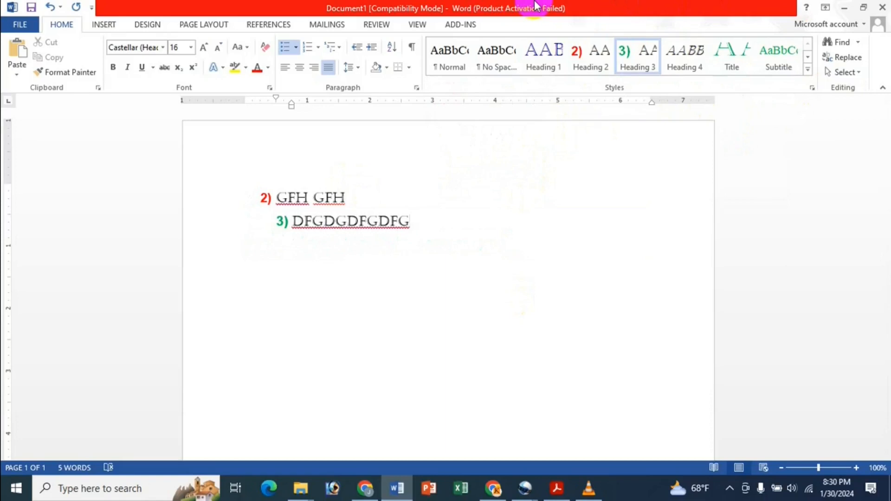
Step: Delete all the test headings and save the document's custom multilevel list to the List Library
key(ctrl+a)
key(Delete)
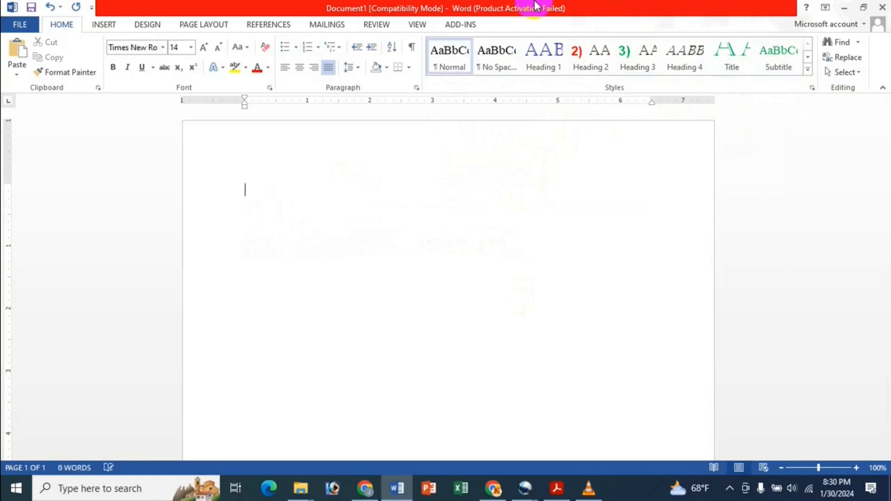
click(336, 48)
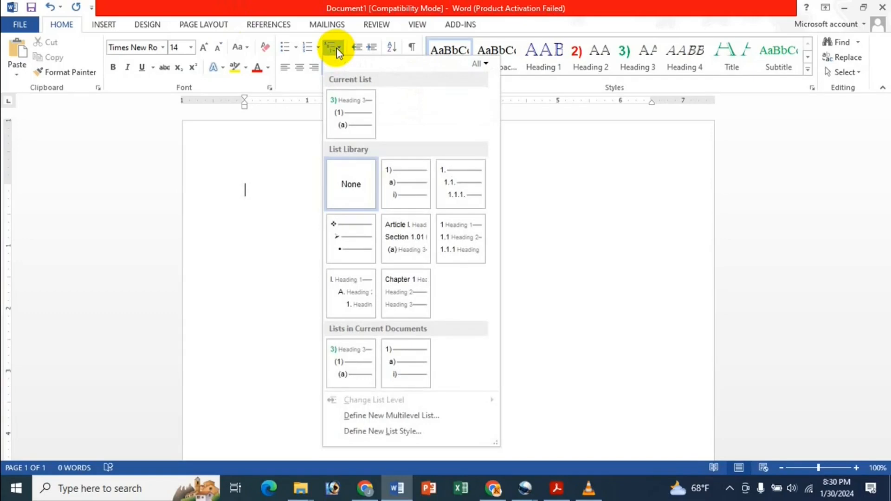
mouse_move(359, 99)
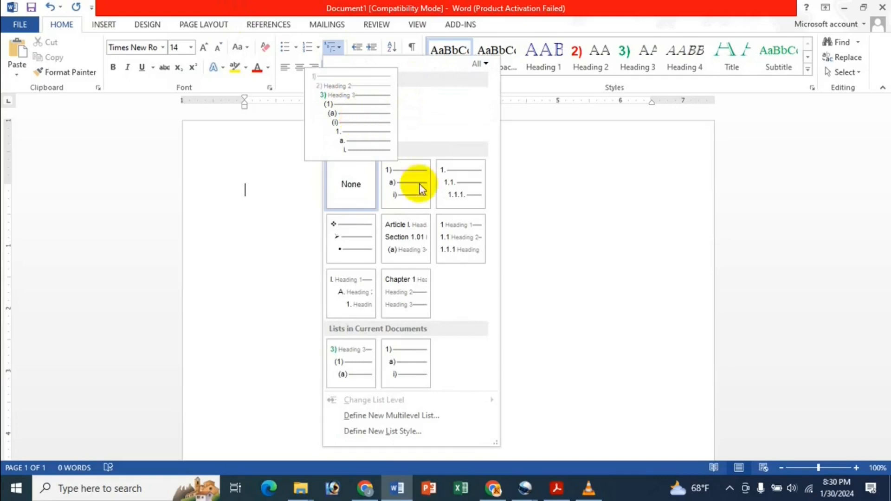
mouse_move(421, 234)
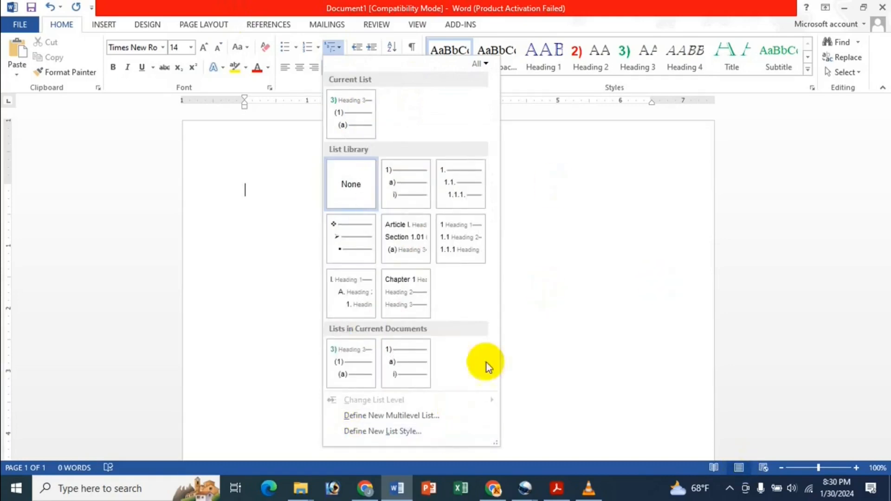
right_click(342, 341)
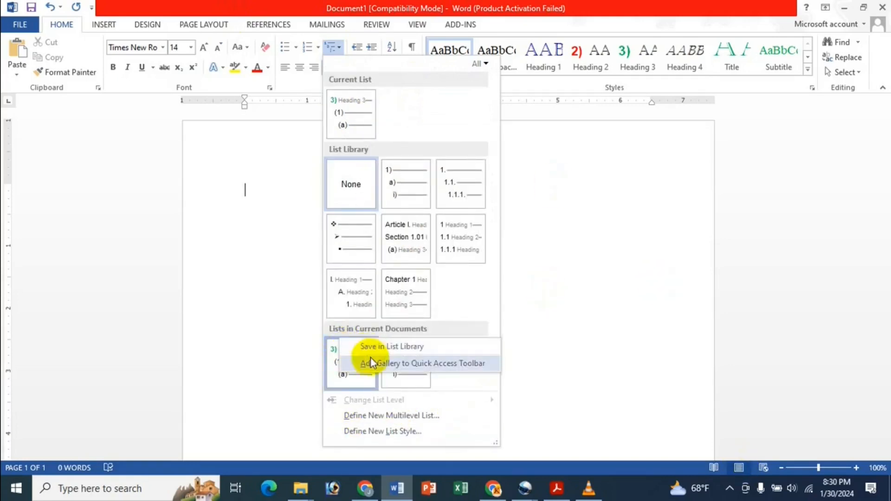
click(452, 347)
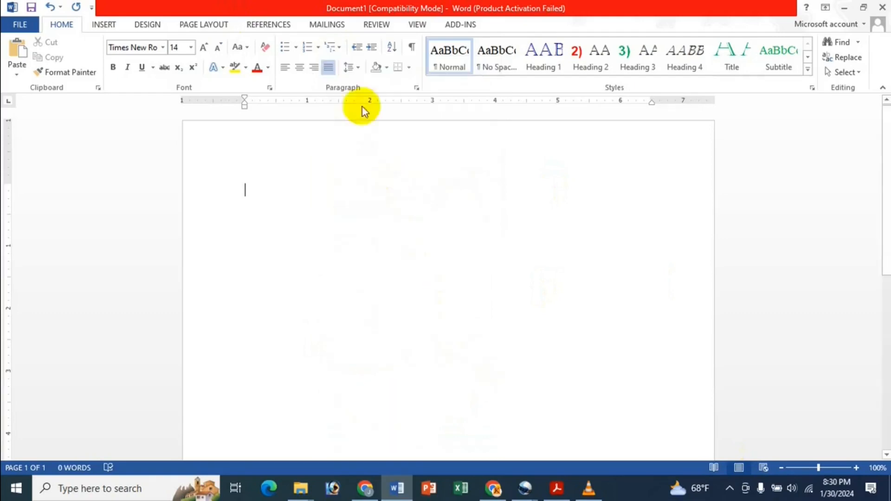
Step: Reopen the Multilevel List gallery and inspect the custom list under Lists in Current Documents
click(329, 46)
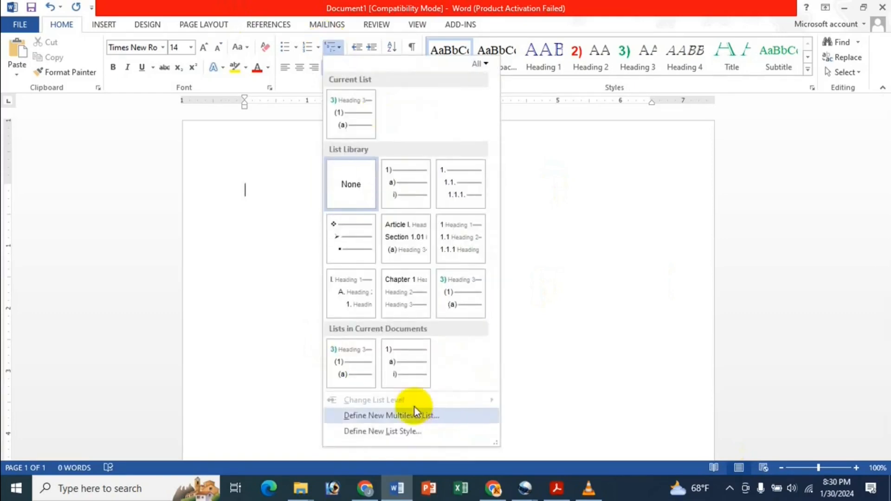
right_click(355, 359)
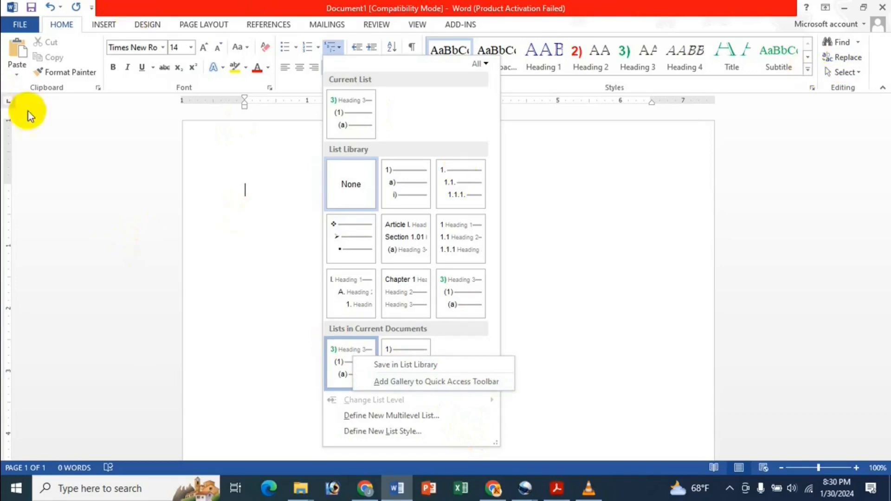
click(426, 117)
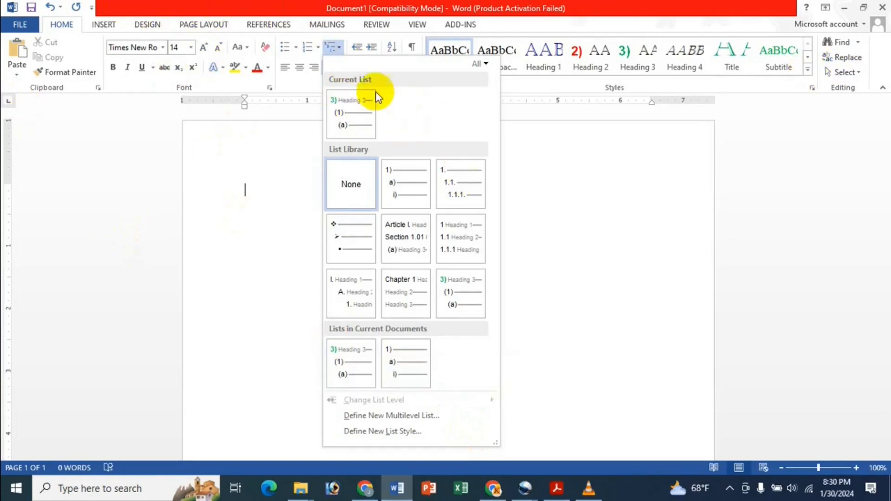
Step: Verify the saved list now appears in the List Library, then return to the Acrobat tutorial PDF
mouse_move(375, 362)
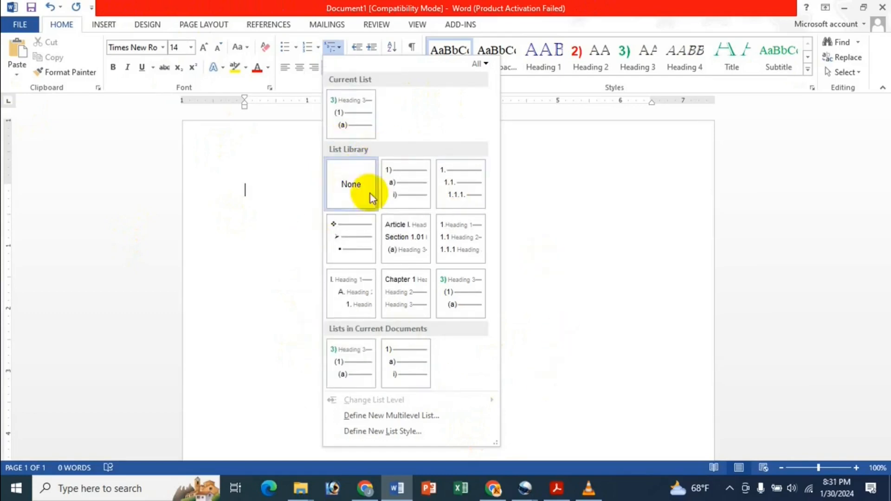
mouse_move(385, 309)
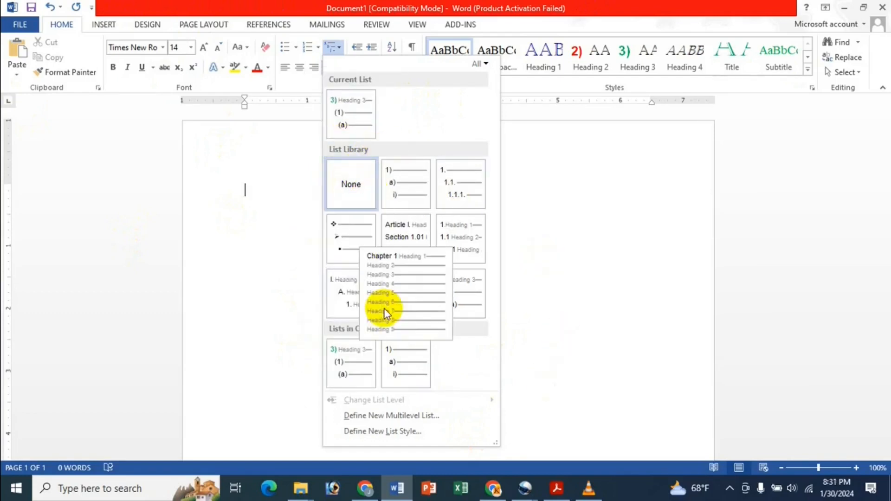
mouse_move(441, 291)
right_click(462, 300)
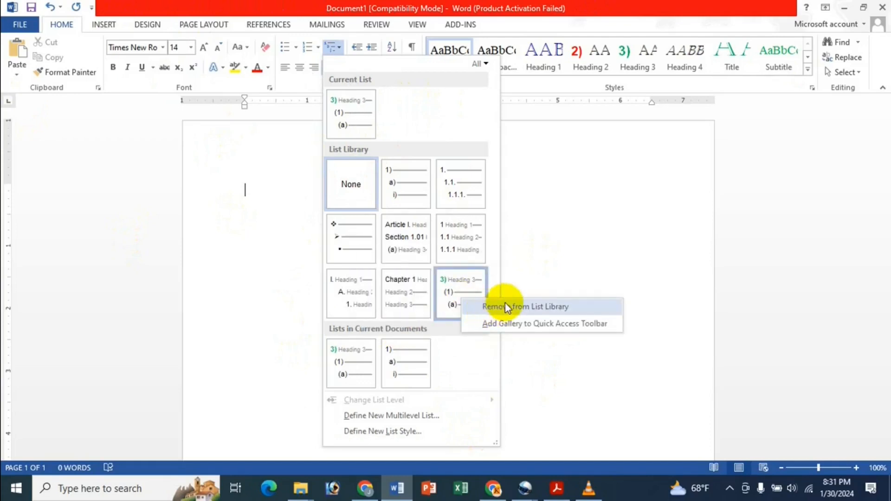
click(457, 344)
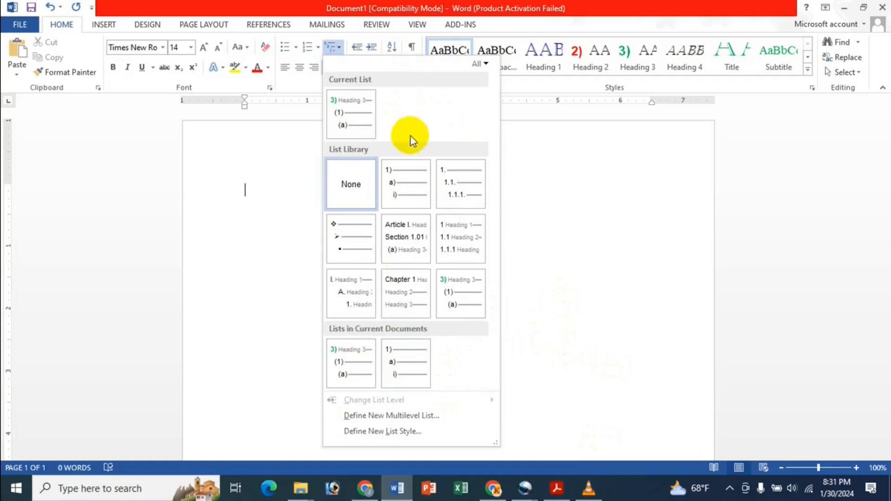
click(250, 132)
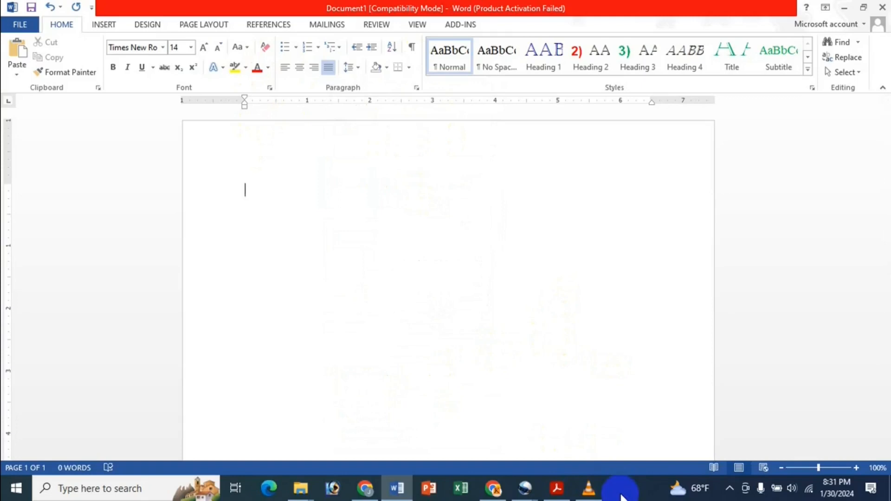
click(556, 487)
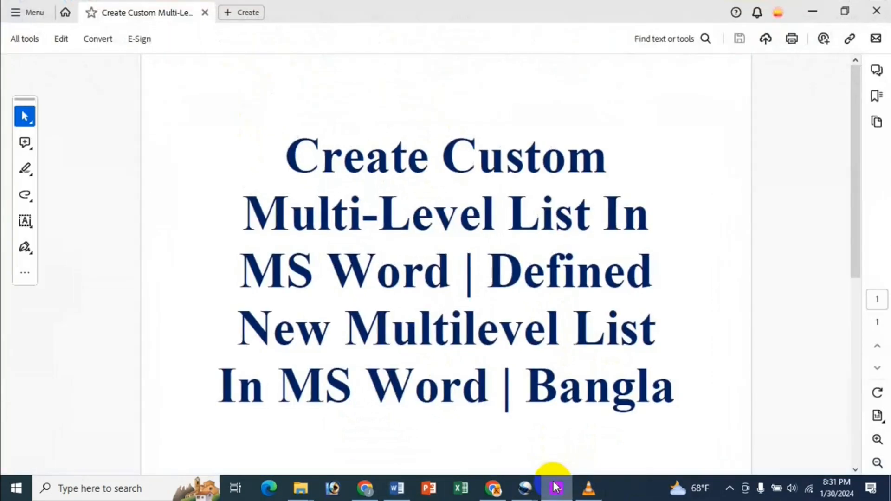